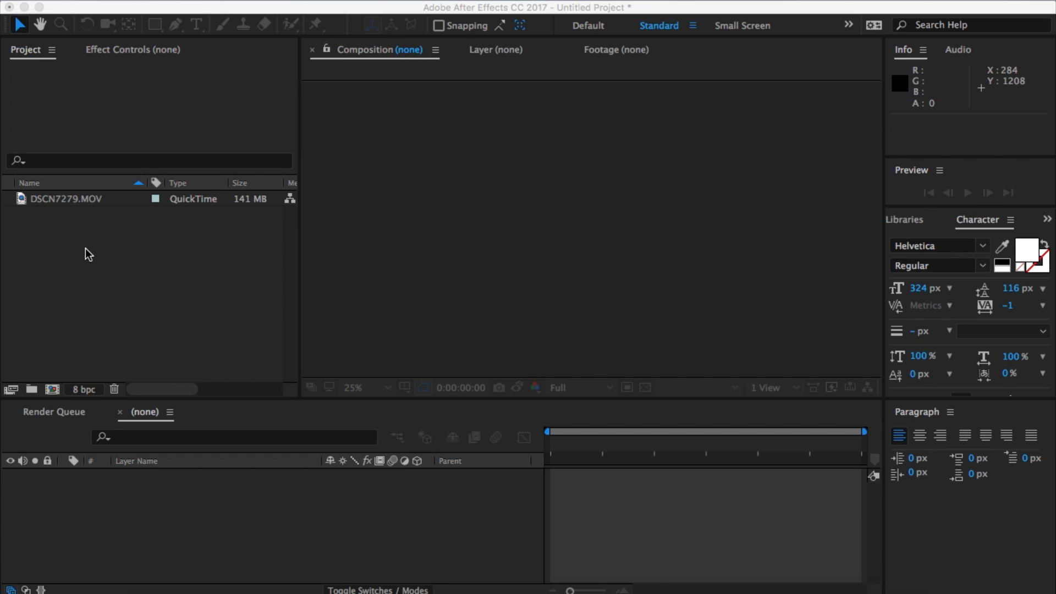
Create a composition from DSCN7279.MOV and cut away the unneeded opening part of its layer
click(64, 204)
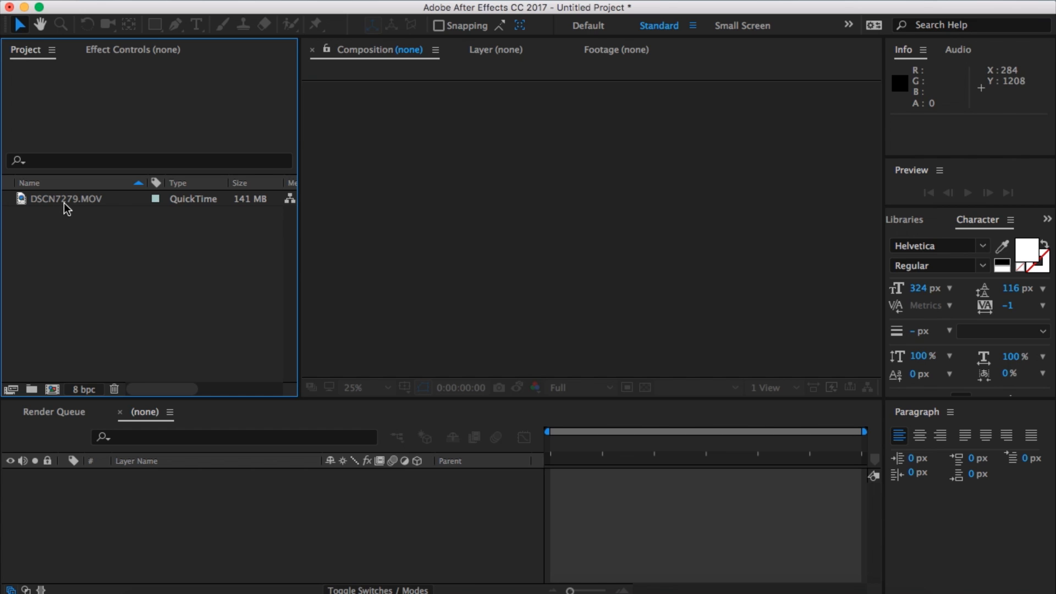
drag(86, 200, 52, 389)
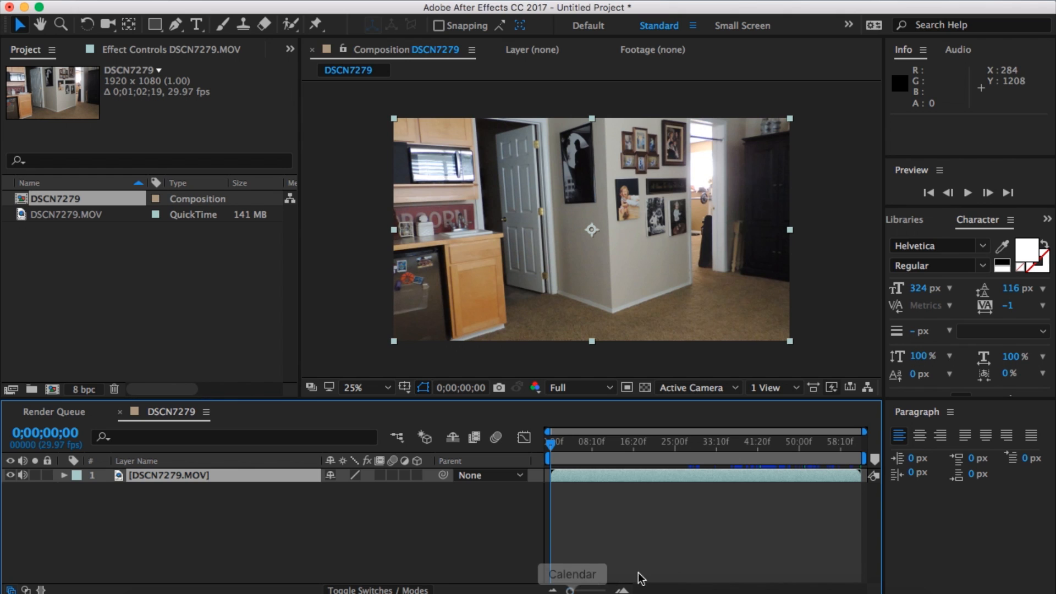
drag(829, 474, 625, 488)
key(super+shift+d)
click(555, 494)
click(549, 490)
key(Delete)
End the work area after the needed footage, at a duration of 0;00;20;24, and trim the composition to it
click(647, 441)
drag(648, 441, 654, 442)
key(n)
right_click(631, 458)
click(658, 506)
Duplicate the footage layer and freeze the upper copy on the empty-room frame at 0;00;17;29
click(831, 447)
drag(830, 450, 819, 451)
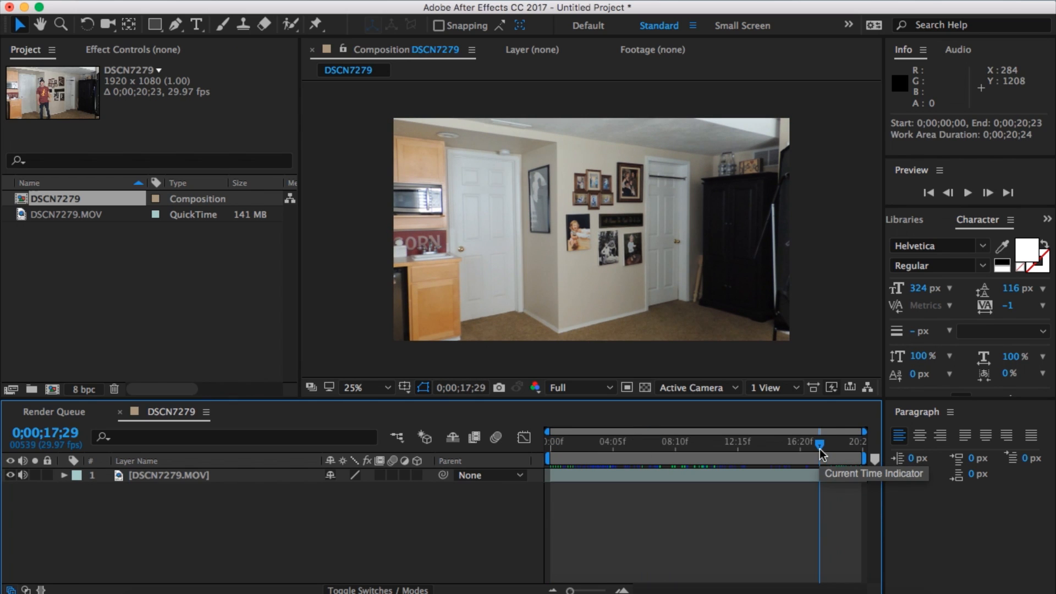
click(794, 481)
key(super+d)
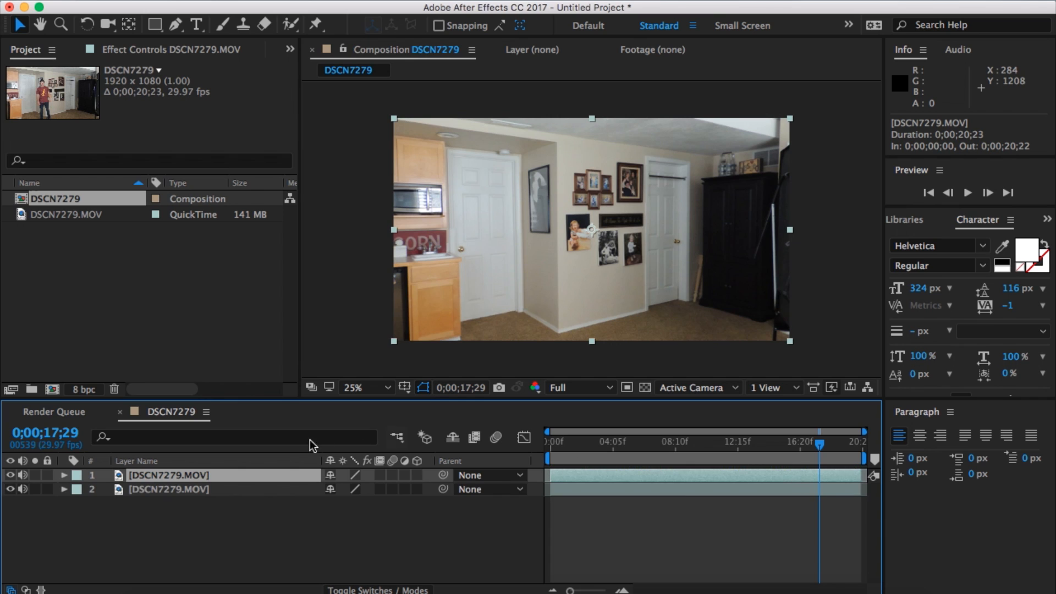
right_click(692, 480)
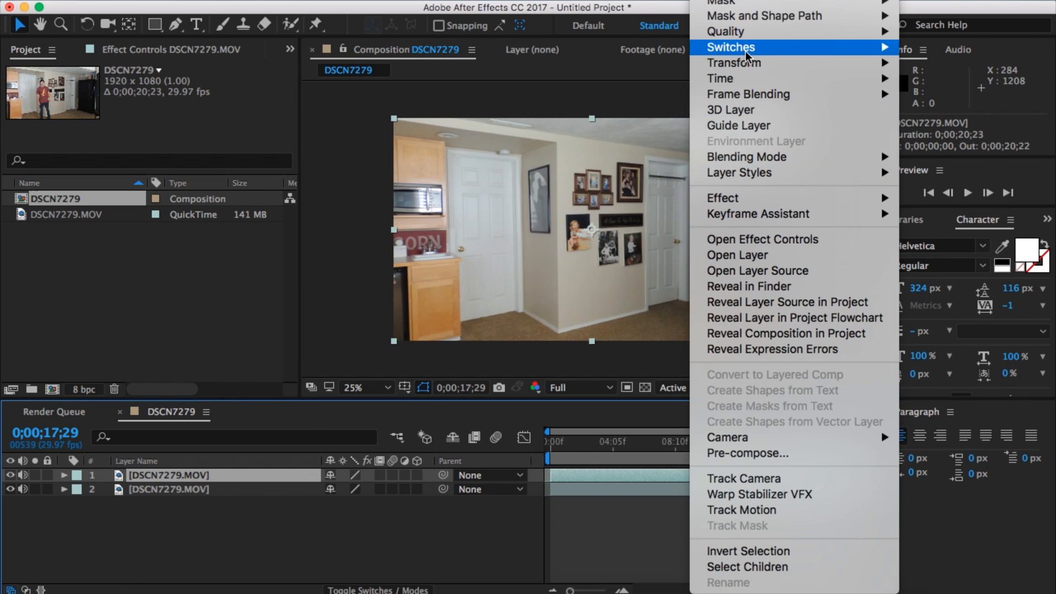
mouse_move(720, 79)
click(598, 133)
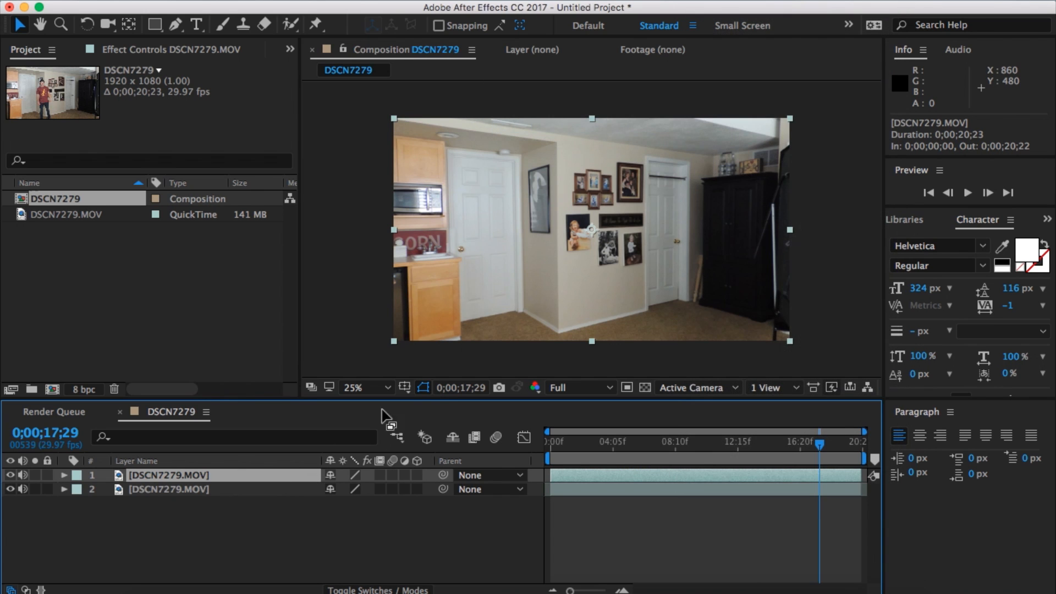
Rename the frozen layer Clean Plate and place it beneath the original footage layer
right_click(203, 480)
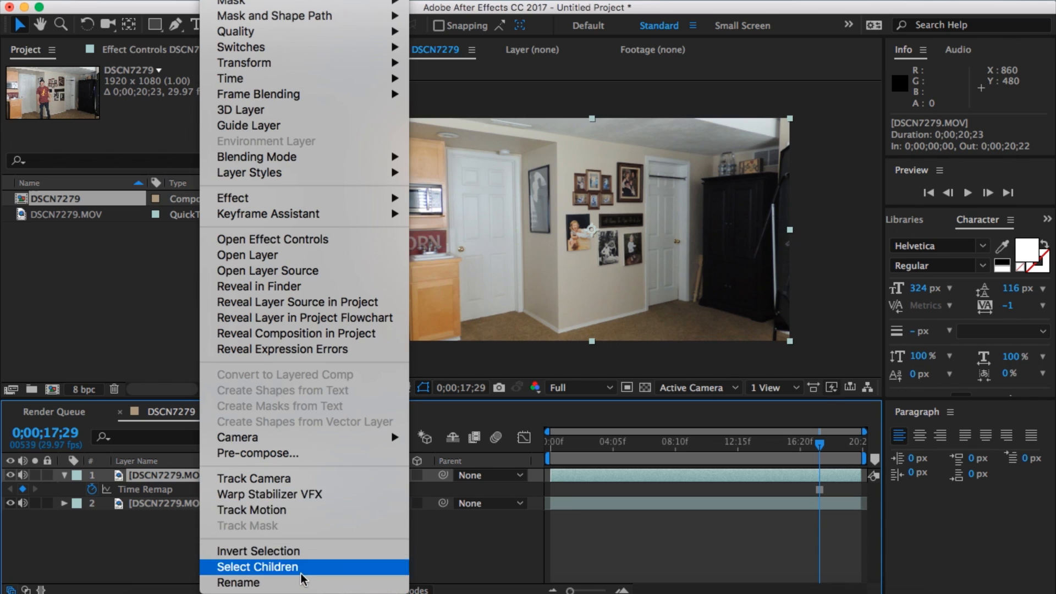
click(302, 581)
text(C)
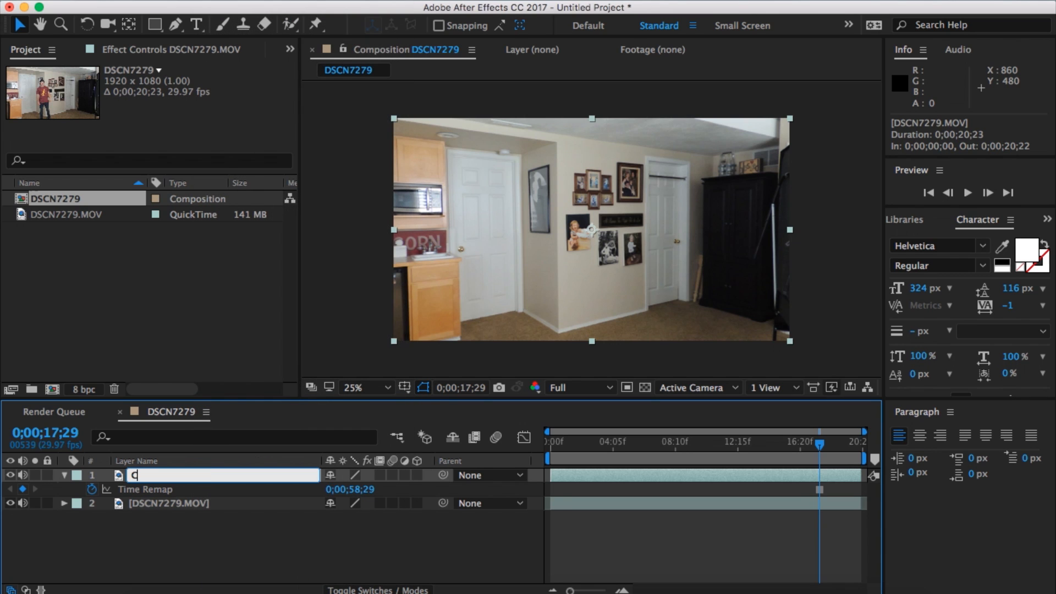
text(lean Plate)
key(Return)
drag(187, 477, 191, 523)
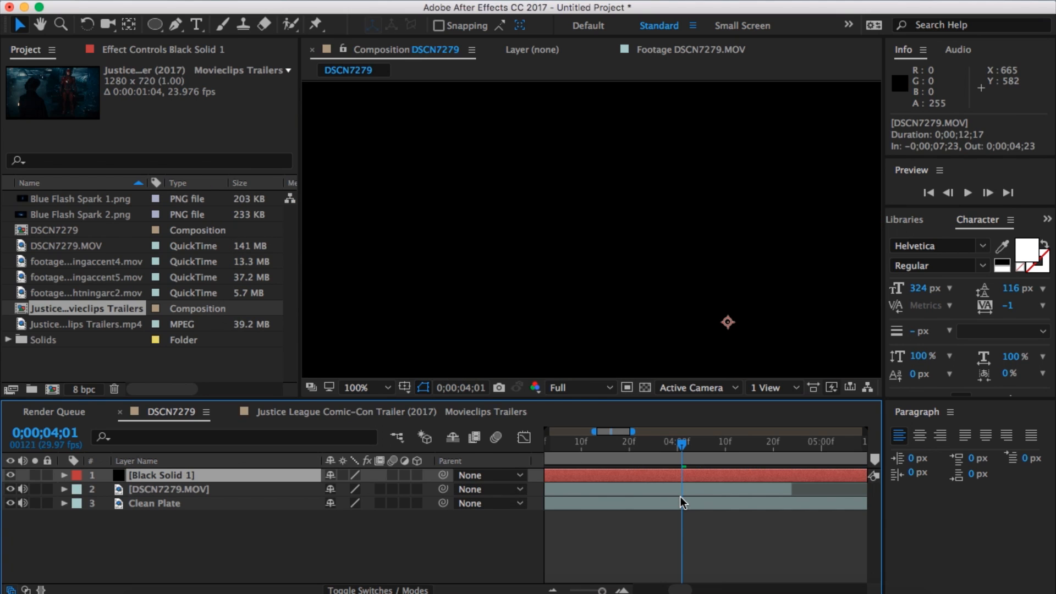
Split the Black Solid 1 layer at 0;00;04;01 and delete the part before that frame
key(ctrl+shift+d)
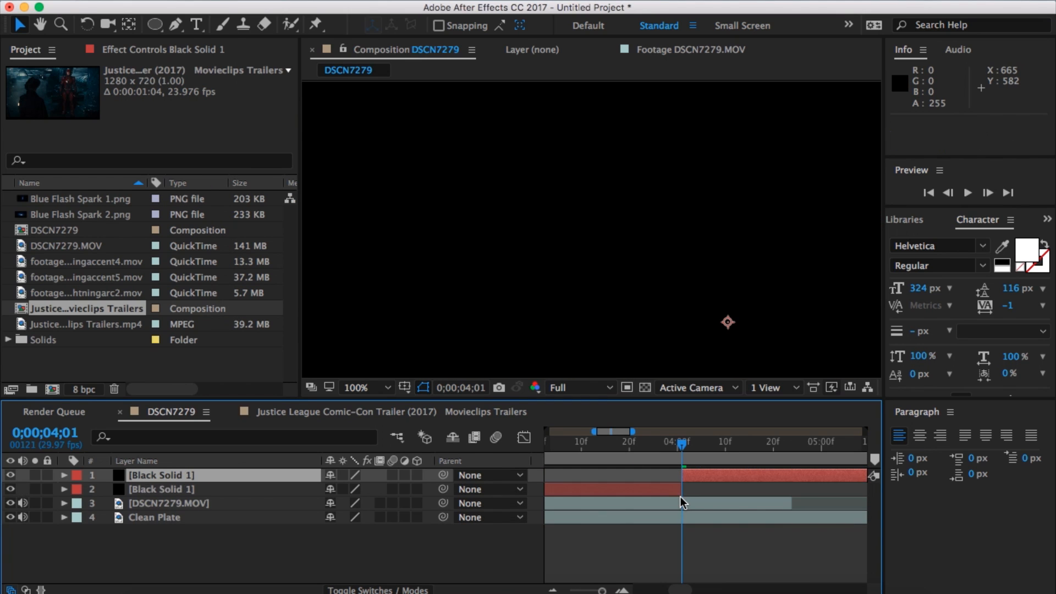
click(675, 495)
key(Delete)
Apply the Advanced Lightning effect to the remaining Black Solid 1 layer
click(712, 478)
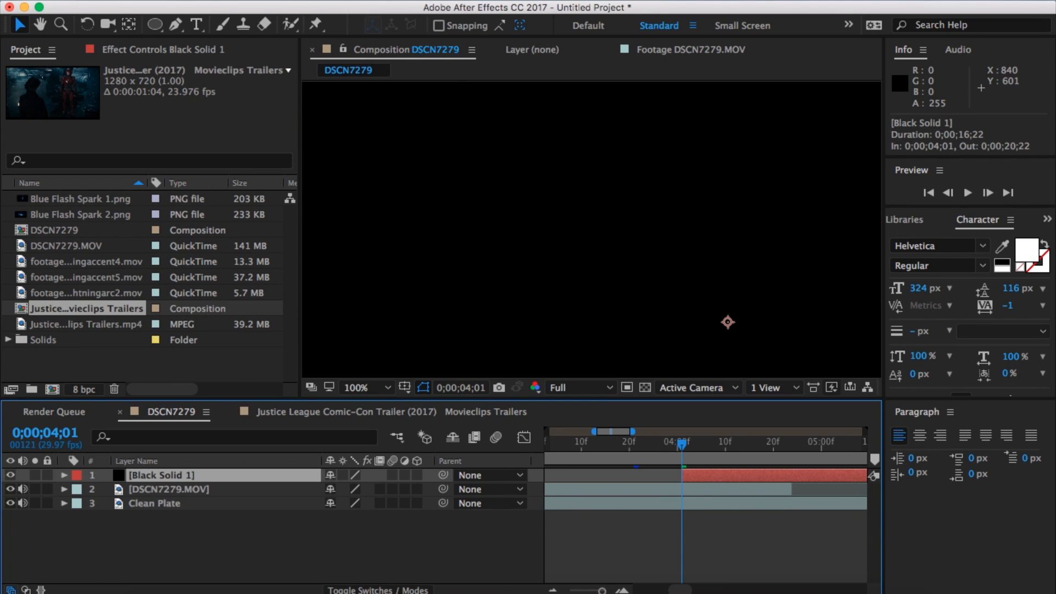
click(360, 2)
mouse_move(413, 224)
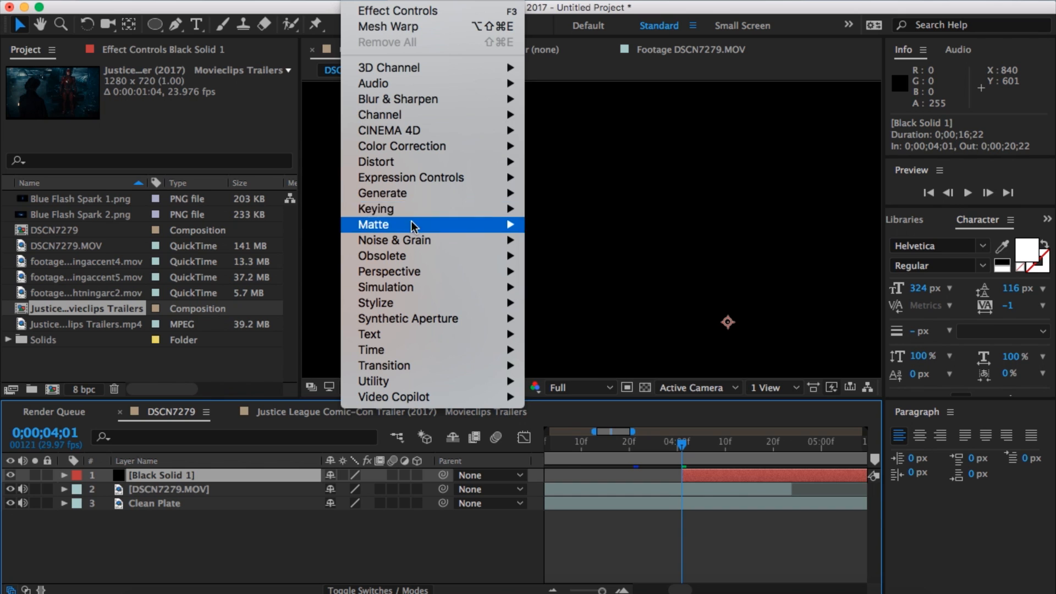
mouse_move(415, 195)
click(635, 213)
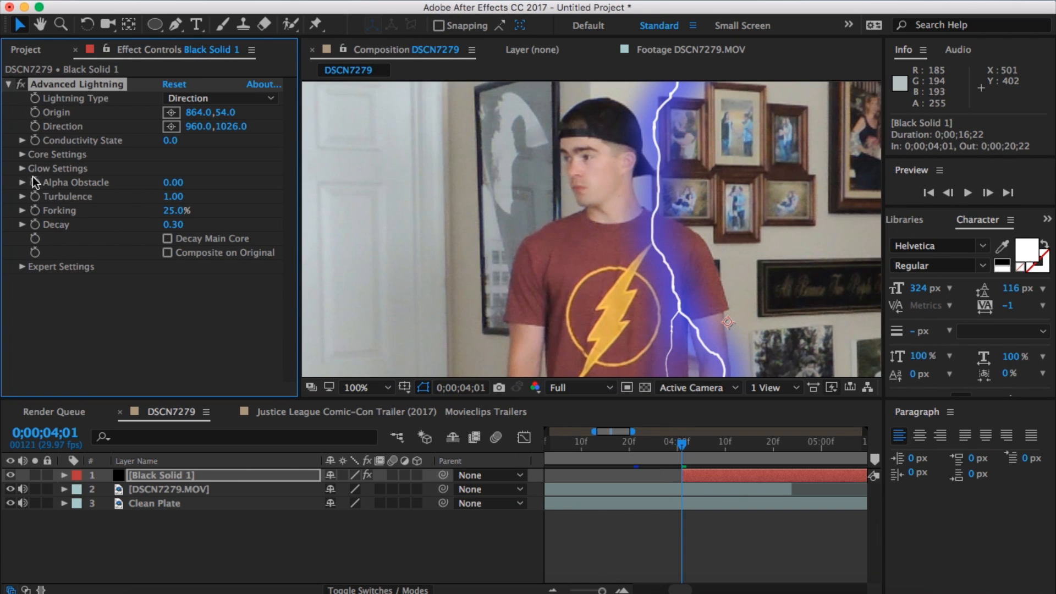
Reduce the lightning's Glow Radius to 4.5 and its Glow Opacity to 0%
click(22, 154)
click(22, 156)
click(22, 168)
drag(175, 183, 3, 201)
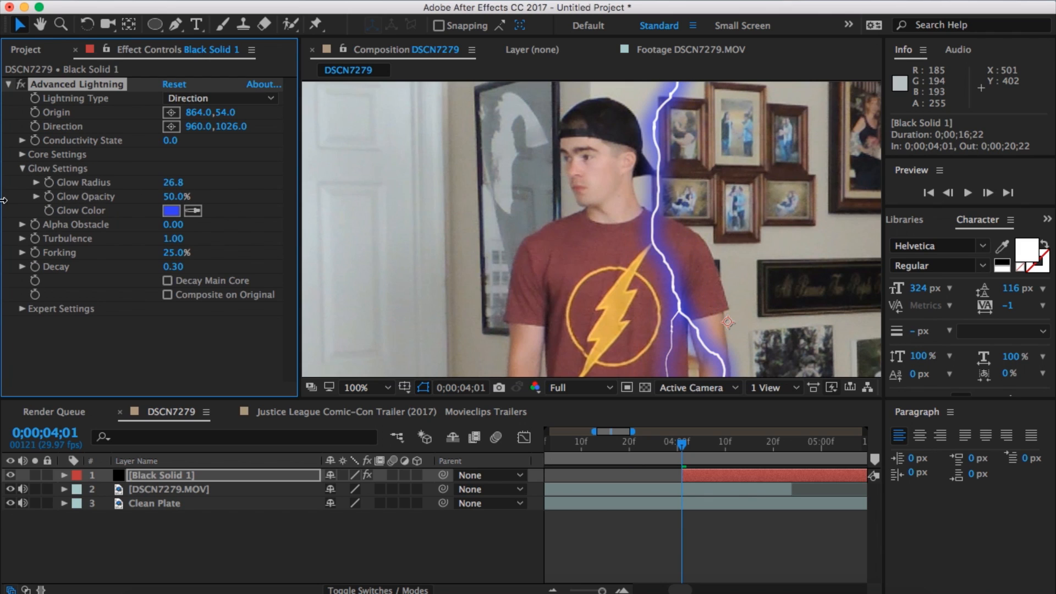
drag(174, 182, 6, 192)
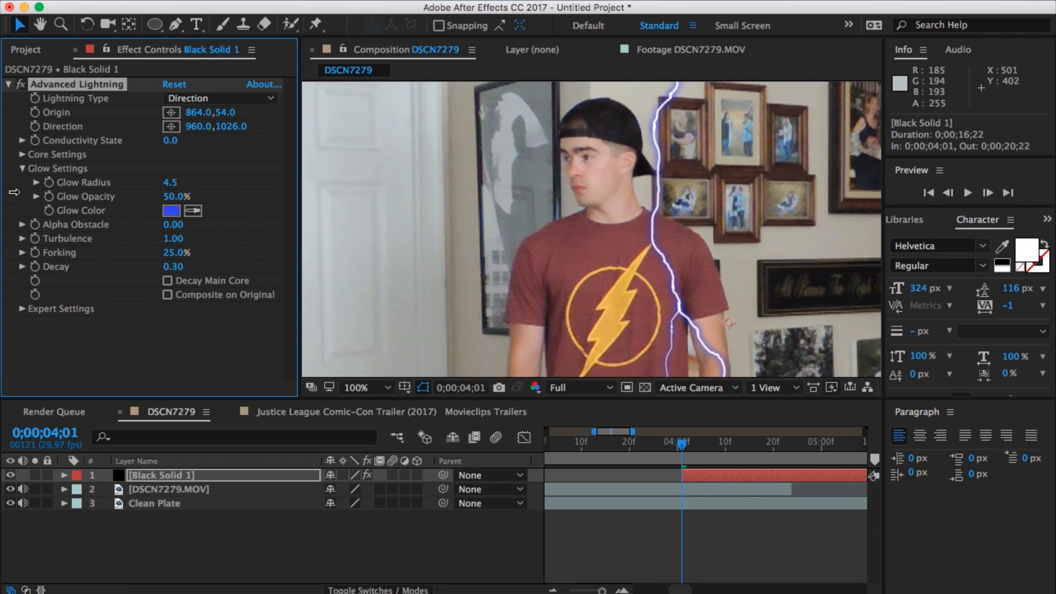
drag(175, 196, 3, 215)
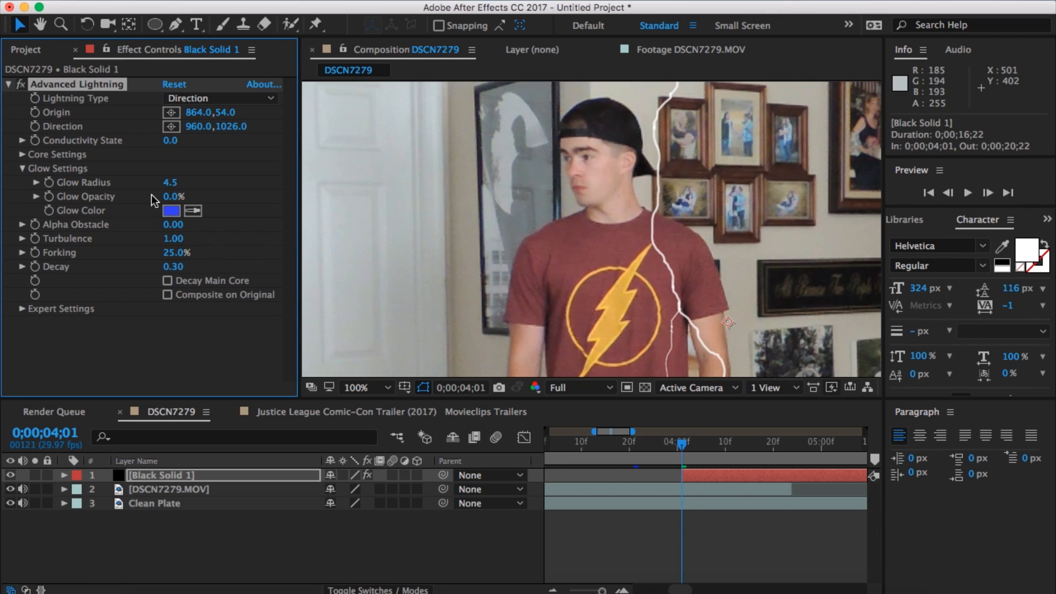
click(22, 168)
Change the lightning's Core Color to bright blue and set the Core Radius to 2.2
click(21, 155)
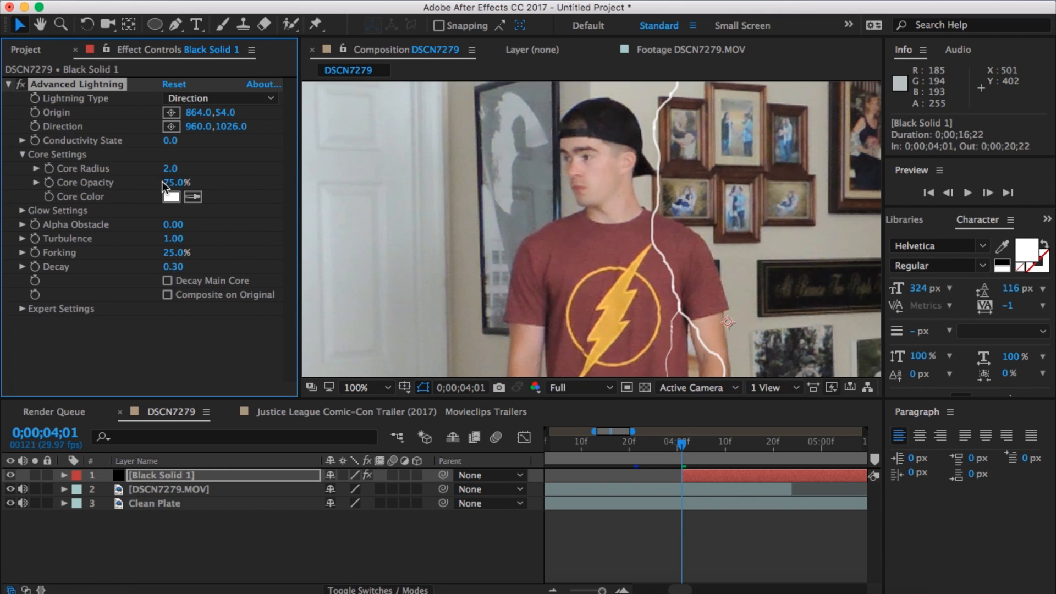
click(170, 197)
click(782, 457)
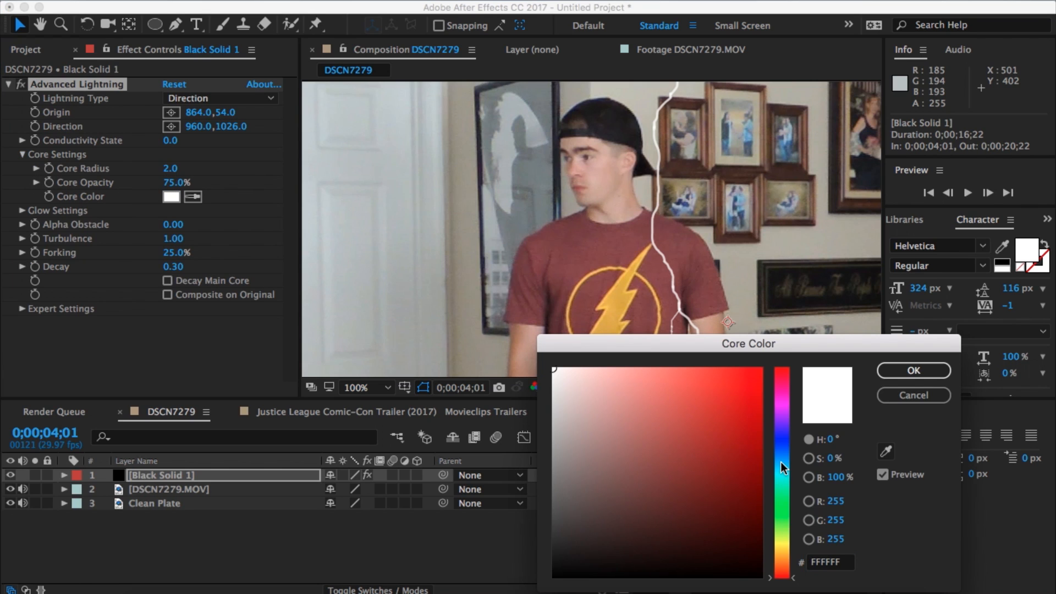
mouse_move(757, 392)
mouse_down()
mouse_move(785, 353)
mouse_move(744, 319)
mouse_move(830, 319)
mouse_up()
key(Return)
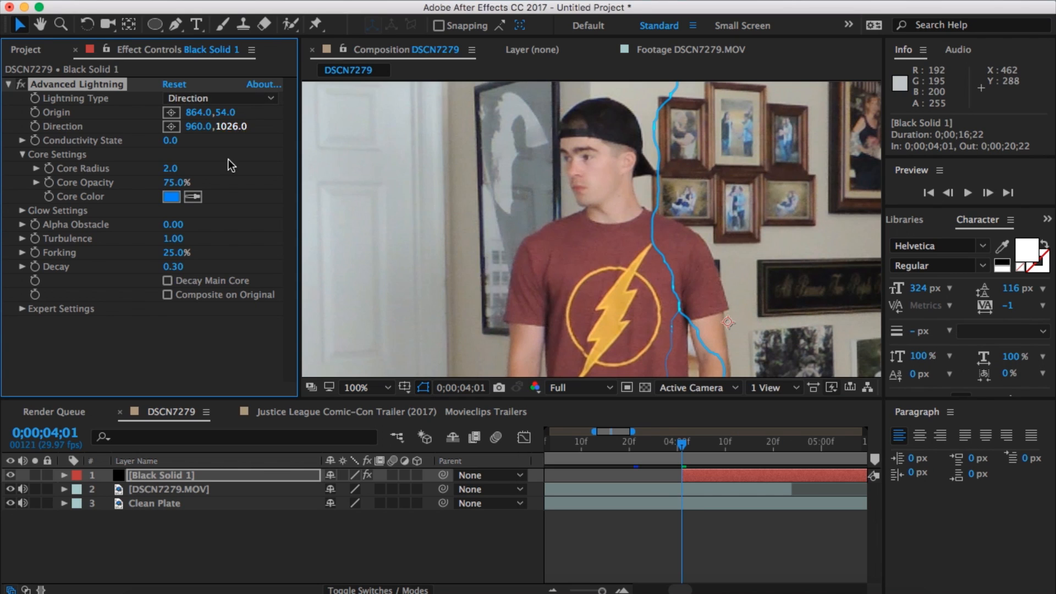
drag(170, 168, 197, 168)
Enable keyframing for the lightning's Origin and Direction, and set the Lightning Type to Strike
click(34, 126)
click(34, 112)
click(181, 98)
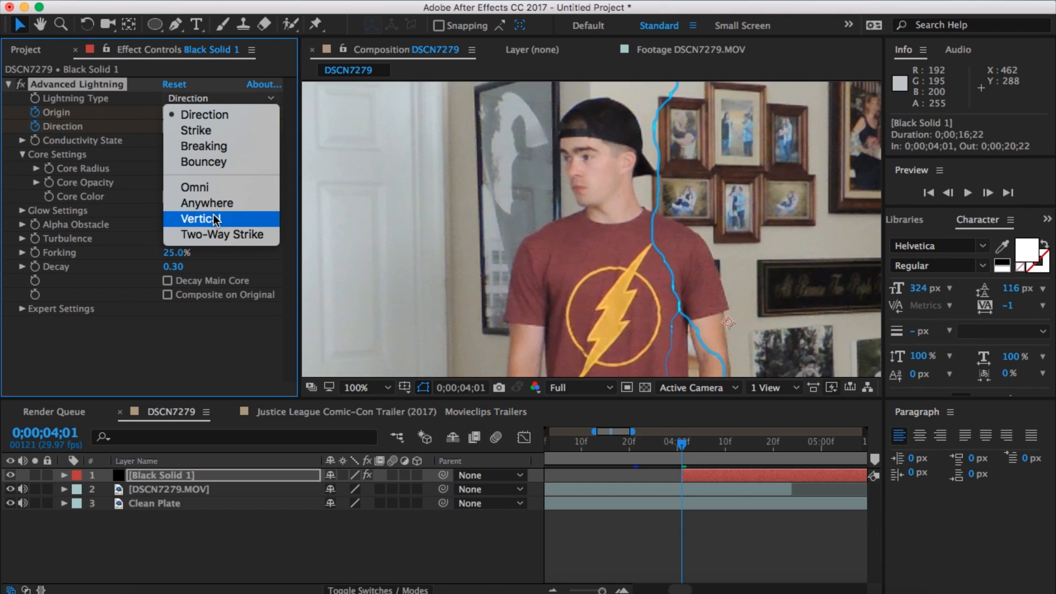
click(196, 131)
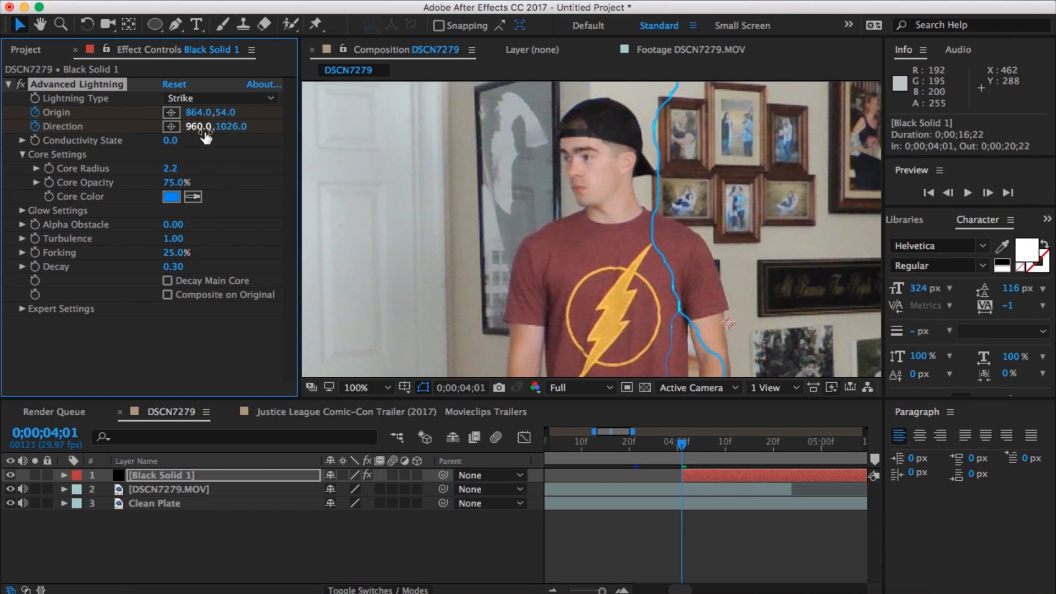
Place the bolt's Origin on the shirt at 746, 472 and its Direction point at about 799, 558
click(171, 112)
click(551, 265)
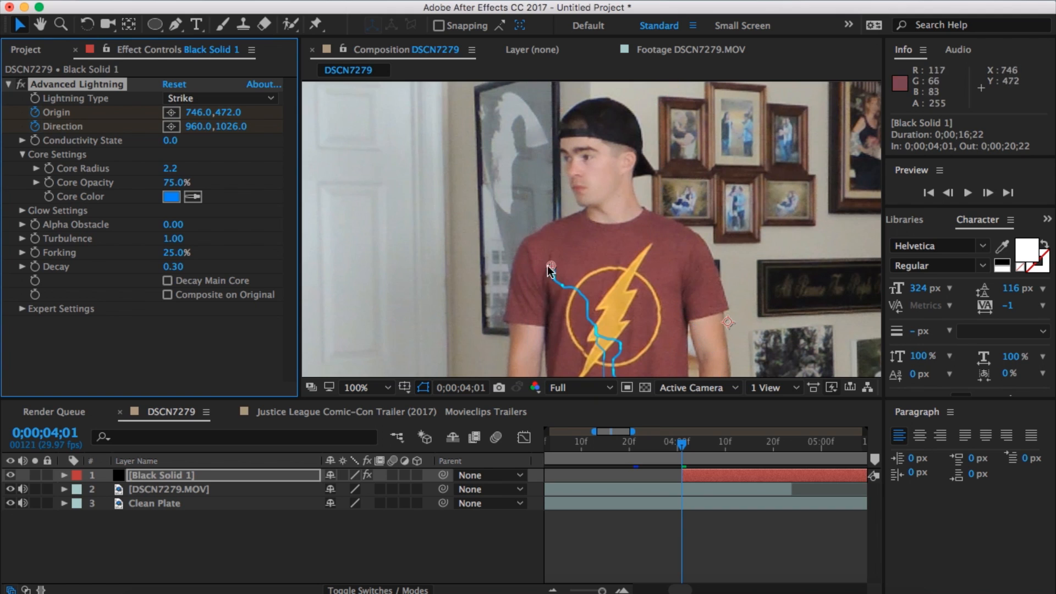
click(171, 128)
click(595, 336)
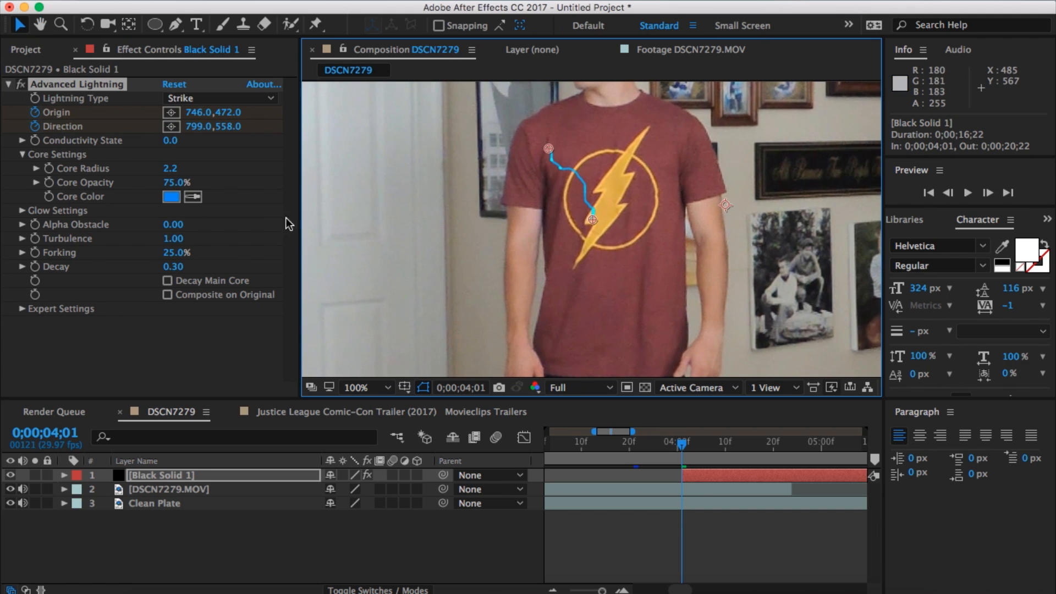
Keyframe the first bolt's end points over the following frames so it moves along the arm nearer the door
drag(682, 444, 706, 444)
drag(507, 196, 541, 250)
drag(706, 445, 731, 444)
drag(512, 246, 541, 270)
mouse_move(730, 445)
mouse_down()
mouse_move(682, 454)
mouse_move(731, 454)
mouse_up()
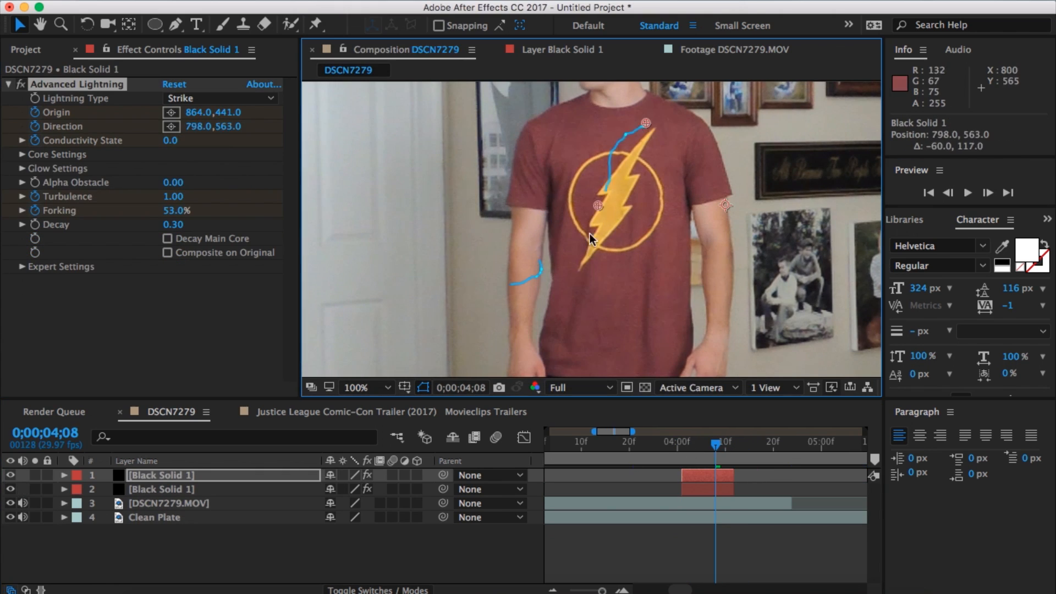
Reposition the end points of the second layer's bolt around the chest at several frames near 0;00;04;08
mouse_move(715, 444)
mouse_down()
mouse_move(691, 445)
mouse_move(706, 445)
mouse_up()
drag(598, 206, 544, 199)
drag(706, 444, 730, 444)
drag(550, 189, 586, 276)
drag(681, 162, 659, 137)
mouse_move(730, 444)
mouse_down()
mouse_move(706, 456)
mouse_move(725, 444)
mouse_up()
Duplicate the lightning layer and keyframe the copy's end points along the arm nearer the framed photos
key(super+d)
drag(585, 276, 714, 341)
drag(726, 444, 682, 444)
drag(714, 341, 712, 363)
drag(682, 444, 730, 444)
drag(702, 244, 713, 339)
drag(730, 444, 682, 444)
drag(648, 165, 644, 254)
Duplicate the top lightning layer and move the copy's Direction point toward the shoulder near the framed photos
click(161, 503)
mouse_move(682, 445)
mouse_down()
mouse_move(701, 444)
mouse_move(681, 444)
mouse_up()
click(161, 475)
key(super+d)
click(171, 126)
drag(586, 191, 638, 165)
Keyframe the shoulder bolt's end points at successive frames through the layer's duration
drag(682, 444, 701, 445)
scroll(638, 165, up, 1)
drag(539, 233, 565, 248)
drag(701, 444, 720, 444)
drag(539, 229, 651, 278)
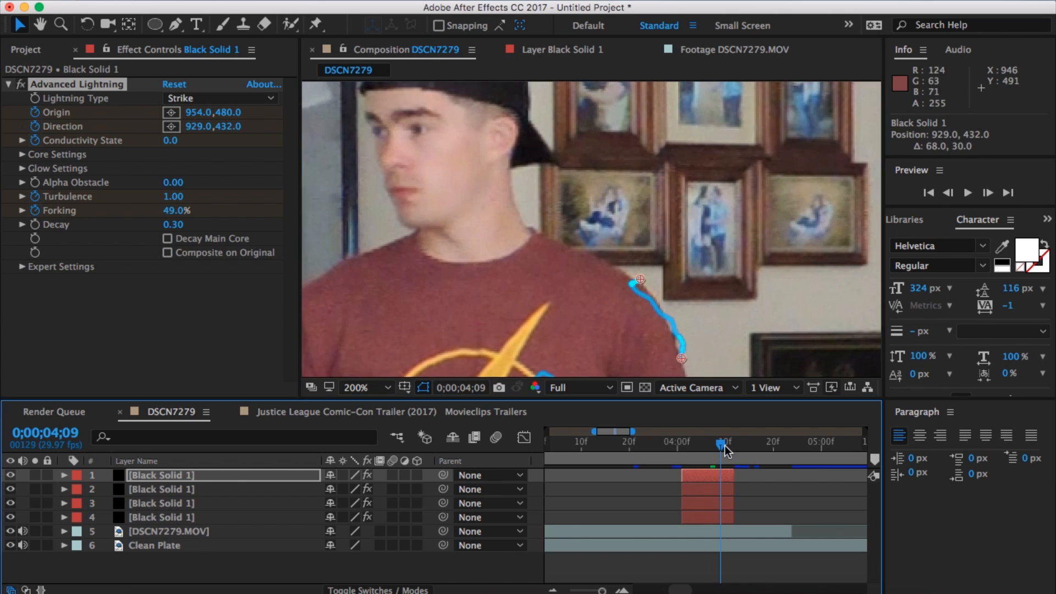
drag(720, 444, 735, 444)
drag(545, 146, 593, 194)
drag(705, 444, 649, 444)
Duplicate the lightning layer for a leg bolt and reposition the copy's starting points
key(minus)
key(super+d)
click(35, 112)
click(171, 126)
drag(437, 252, 446, 176)
Keyframe the leg bolt's end points at different frames so it travels around the leg until the layer ends
drag(649, 444, 734, 444)
drag(449, 172, 454, 299)
drag(735, 444, 806, 444)
drag(446, 301, 450, 259)
drag(806, 445, 706, 445)
drag(453, 258, 454, 275)
drag(705, 444, 677, 444)
drag(486, 214, 496, 150)
drag(678, 444, 777, 452)
drag(491, 315, 490, 344)
drag(777, 444, 748, 445)
drag(512, 330, 521, 242)
key(u)
drag(749, 444, 663, 444)
drag(492, 164, 493, 185)
drag(663, 444, 791, 444)
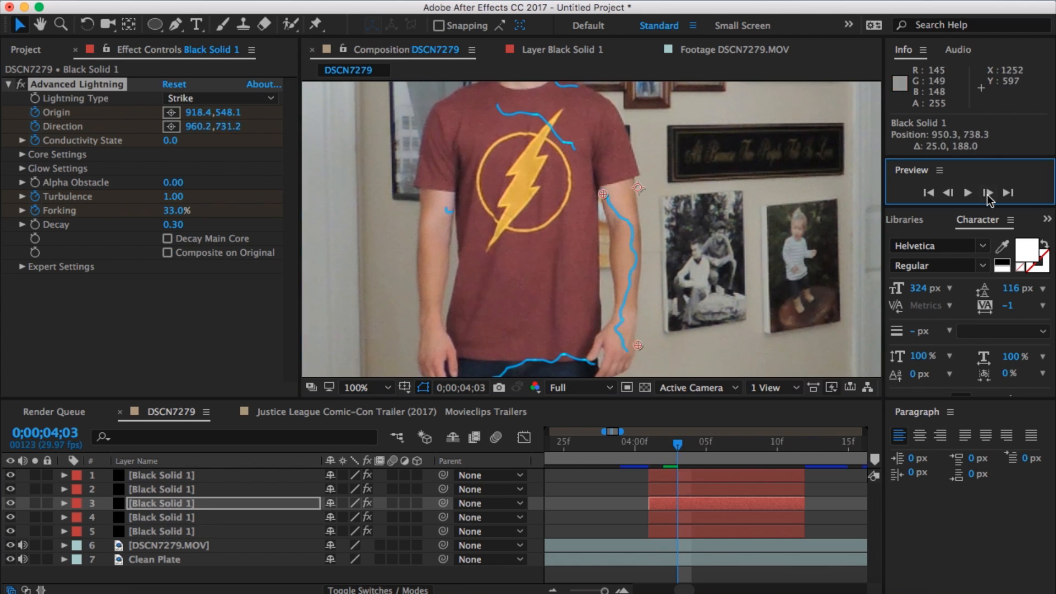
click(988, 192)
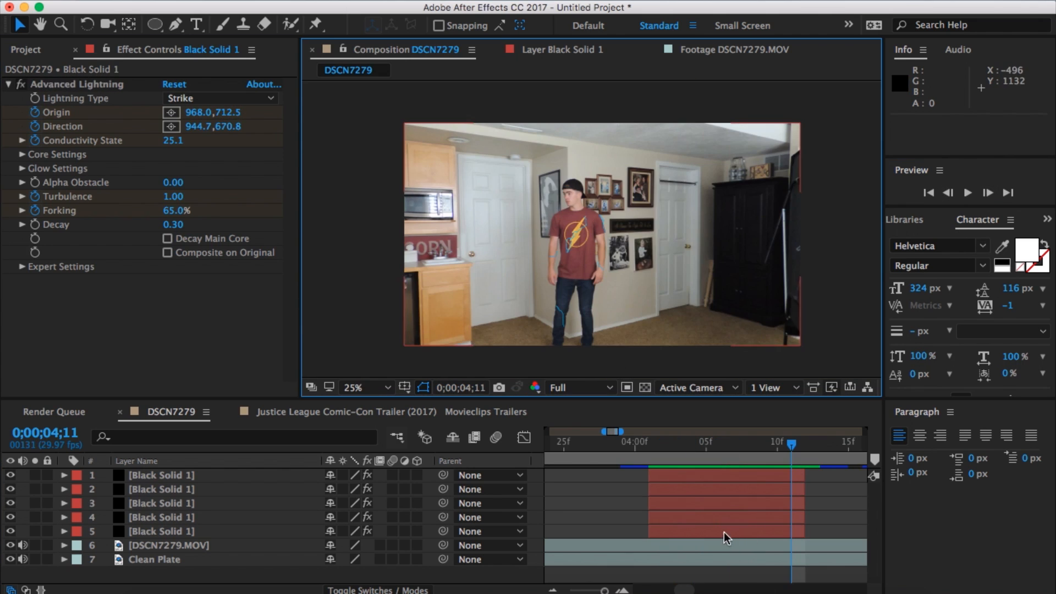
Pre-compose the five Black Solid 1 lightning layers into a composition named "lightning 1", moving all attributes
click(724, 533)
shift+click(722, 477)
click(802, 447)
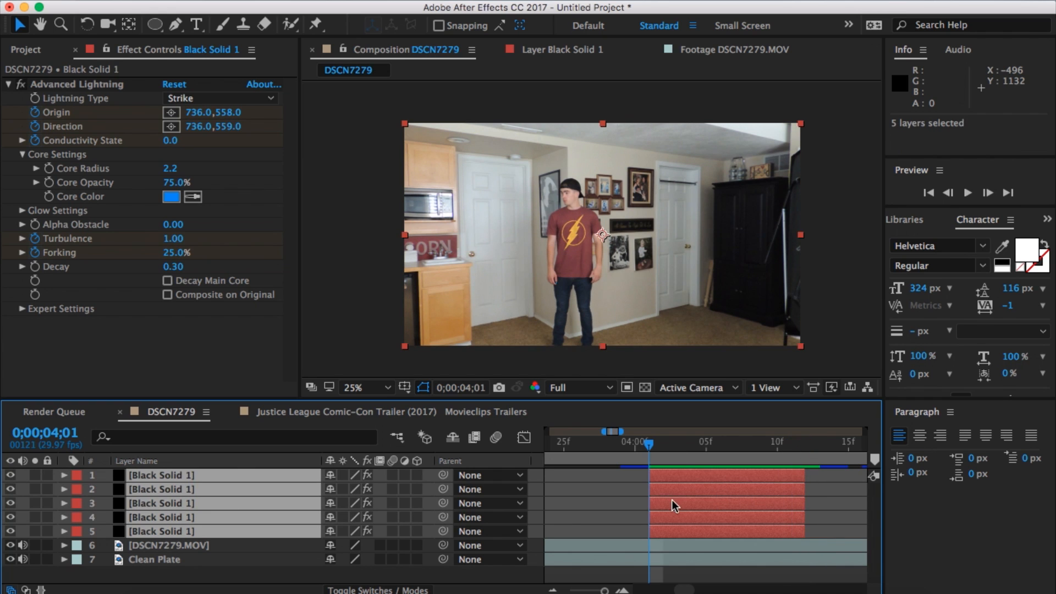
right_click(672, 502)
click(700, 450)
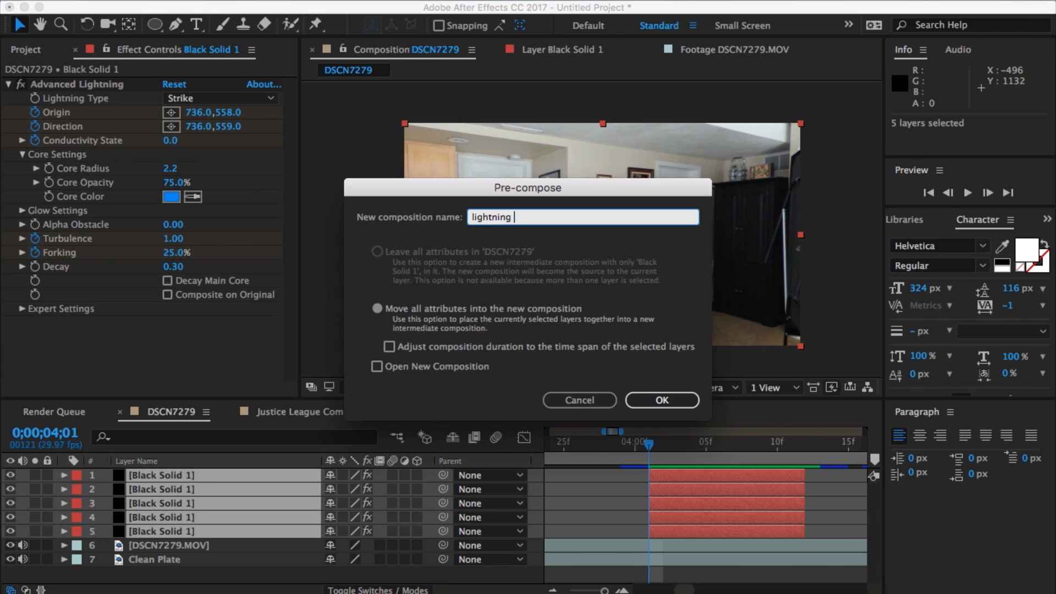
text(1)
key(Return)
Trim the lightning 1 layer so it runs only from 0;00;04;01 to 0;00;04;11
drag(648, 466, 806, 471)
click(801, 473)
key(super+shift+d)
key(Delete)
Go to a frame with visible lightning at 0;00;04;06 and duplicate the lightning 1 layer
click(649, 453)
key(period)
drag(650, 453, 716, 450)
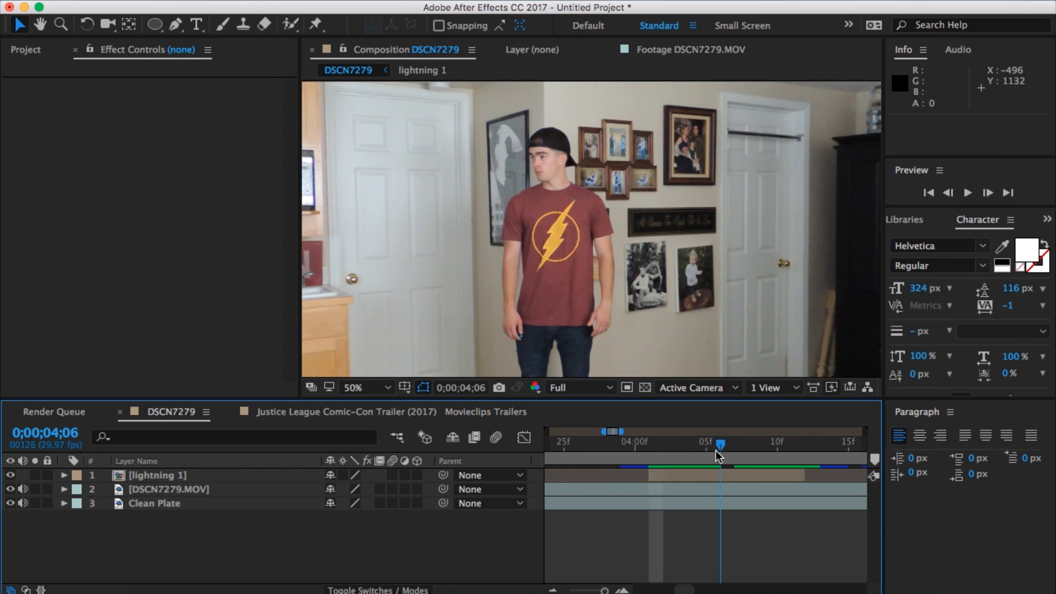
click(709, 474)
click(352, 0)
click(678, 479)
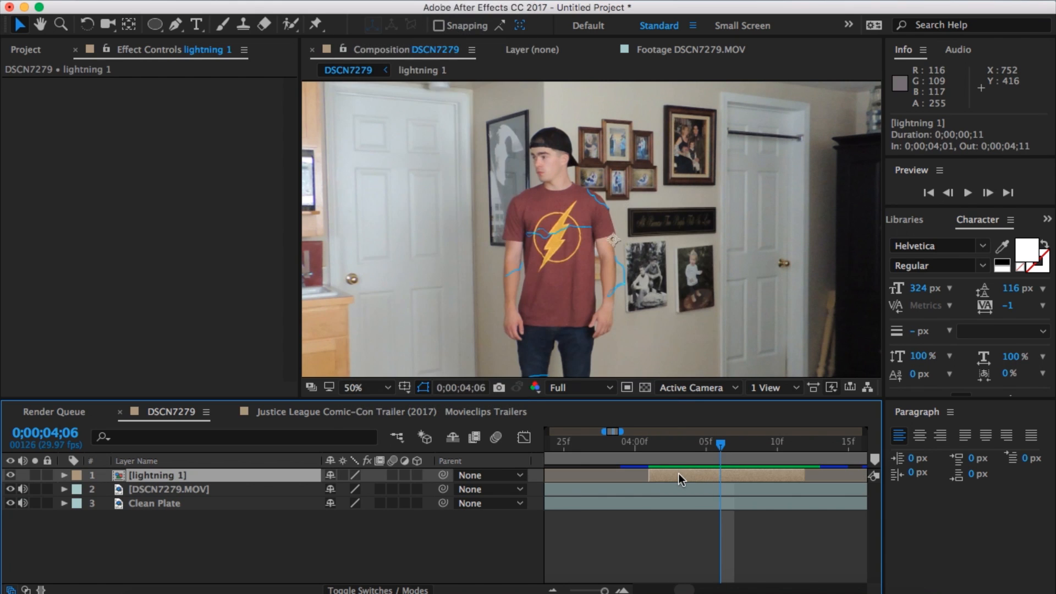
key(super+d)
Apply Fast Box Blur to the lower lightning 1 layer with a Blur Radius of 9.0
key(period)
key(super+alt+shift+e)
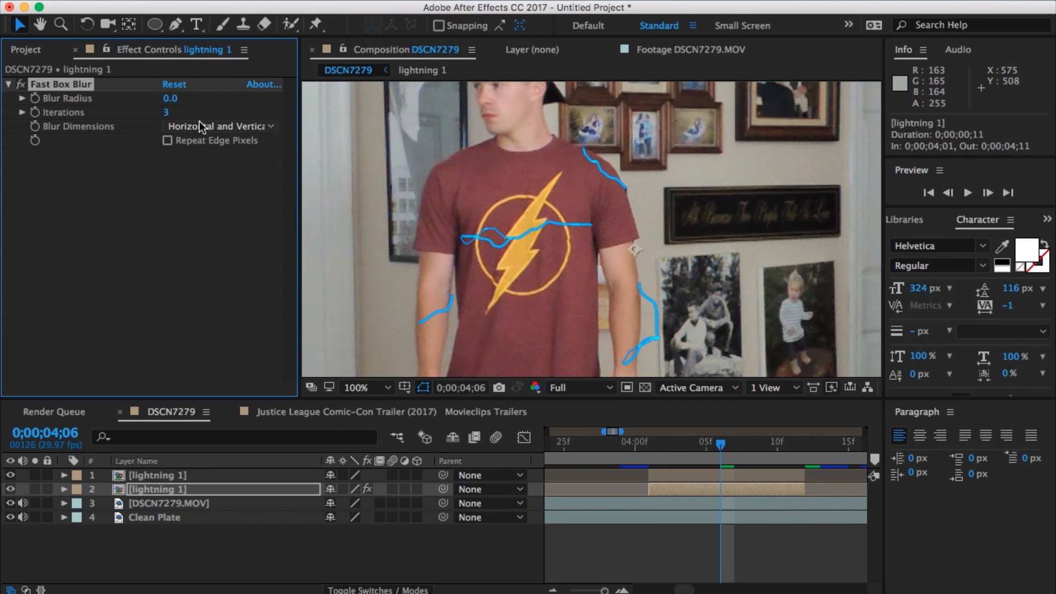
click(184, 125)
click(182, 124)
drag(170, 97, 181, 101)
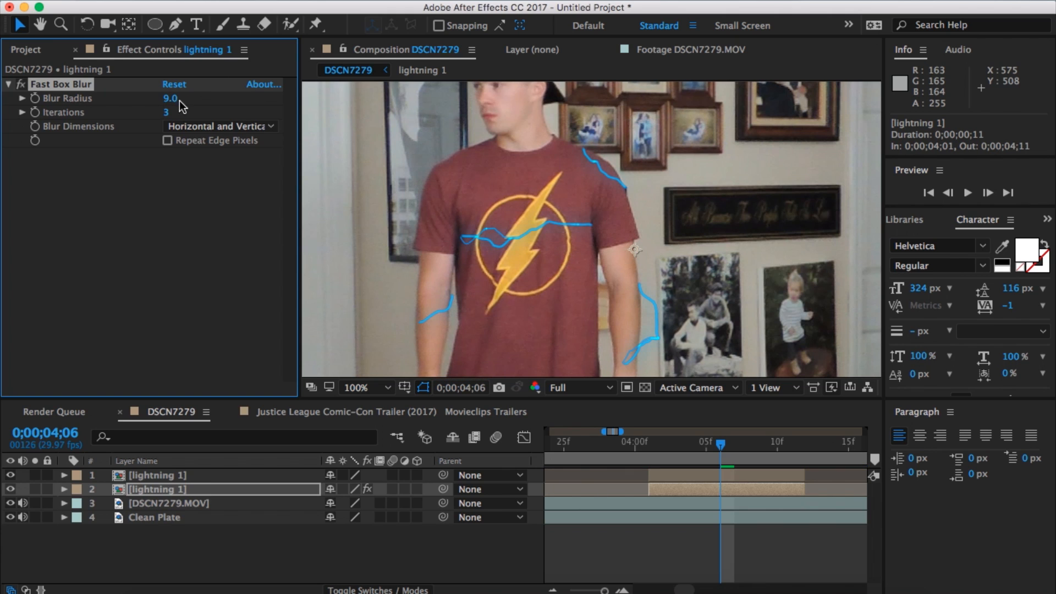
Apply the Exposure effect to the lower lightning 1 layer with Exposure 3.95 on the Master channels
click(369, 2)
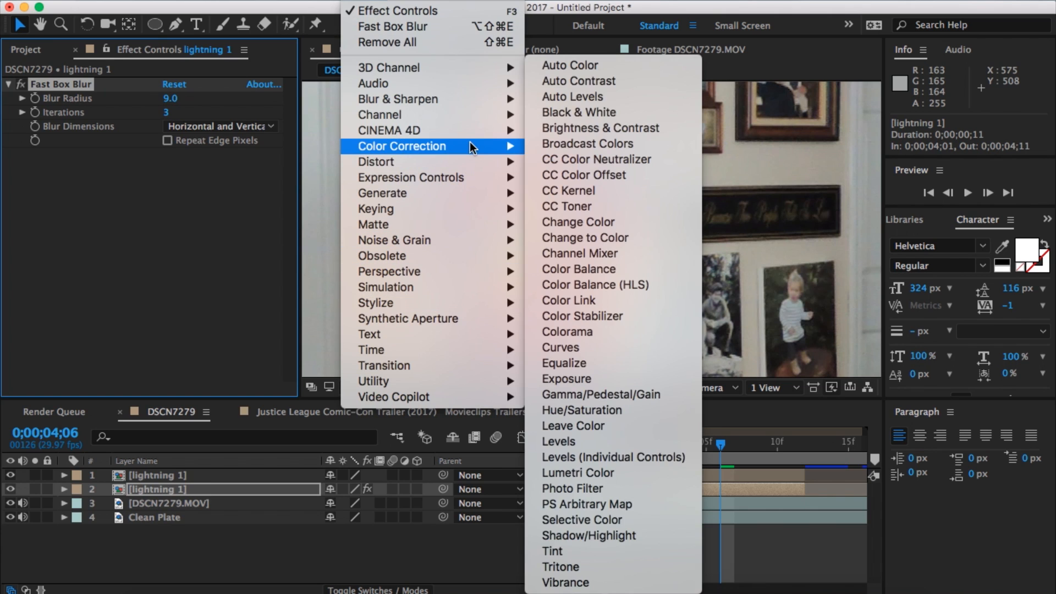
mouse_move(459, 150)
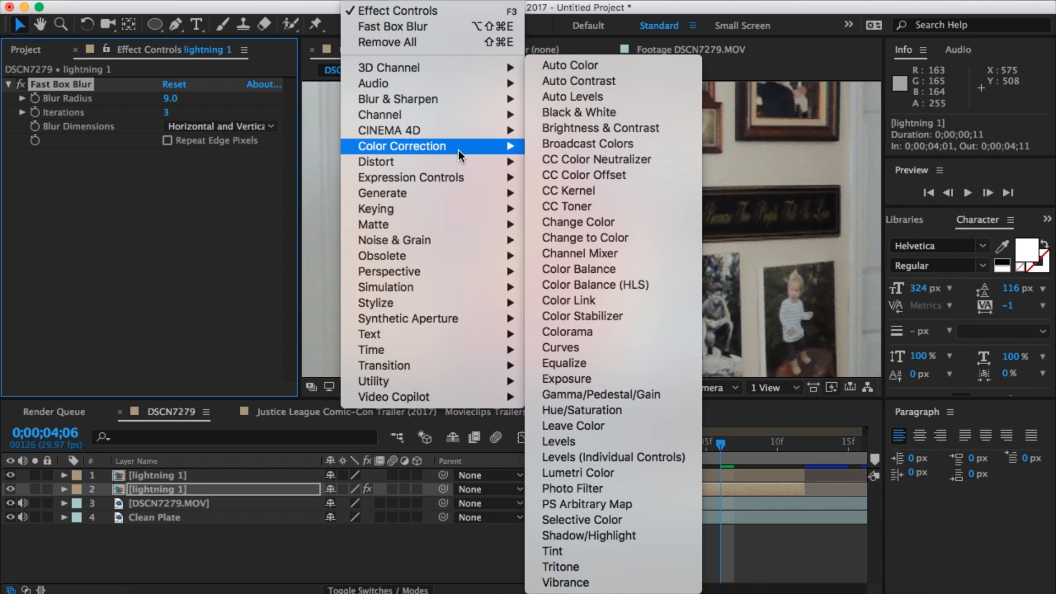
click(649, 379)
drag(174, 200, 218, 202)
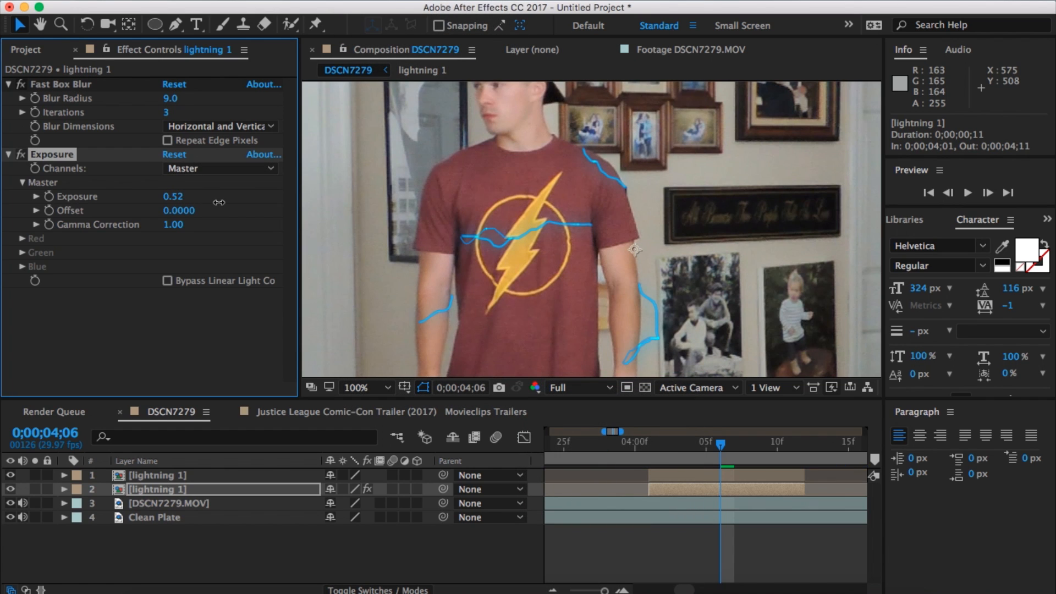
drag(406, 197, 482, 182)
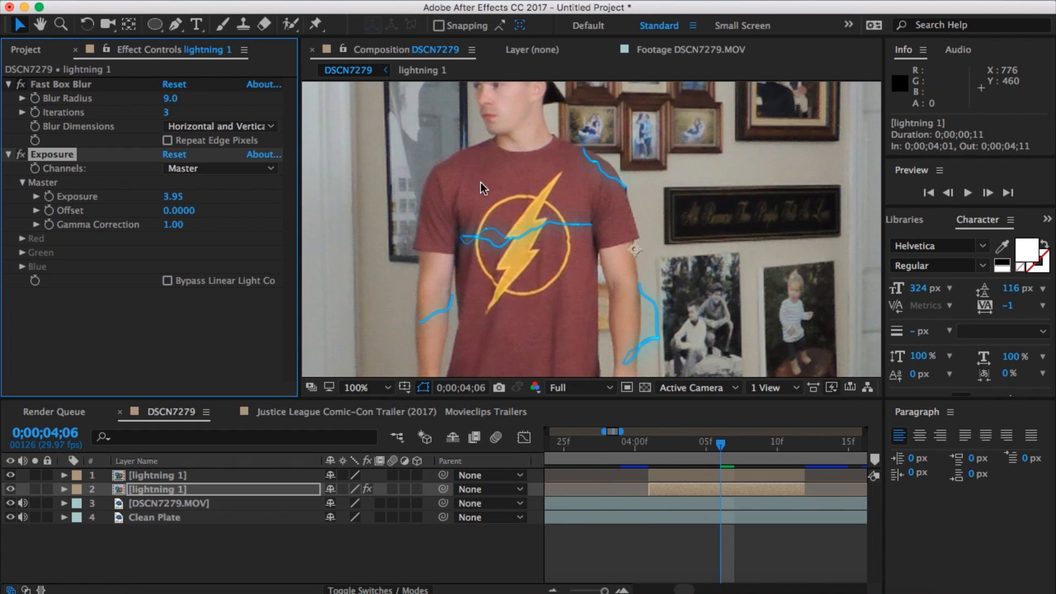
click(189, 172)
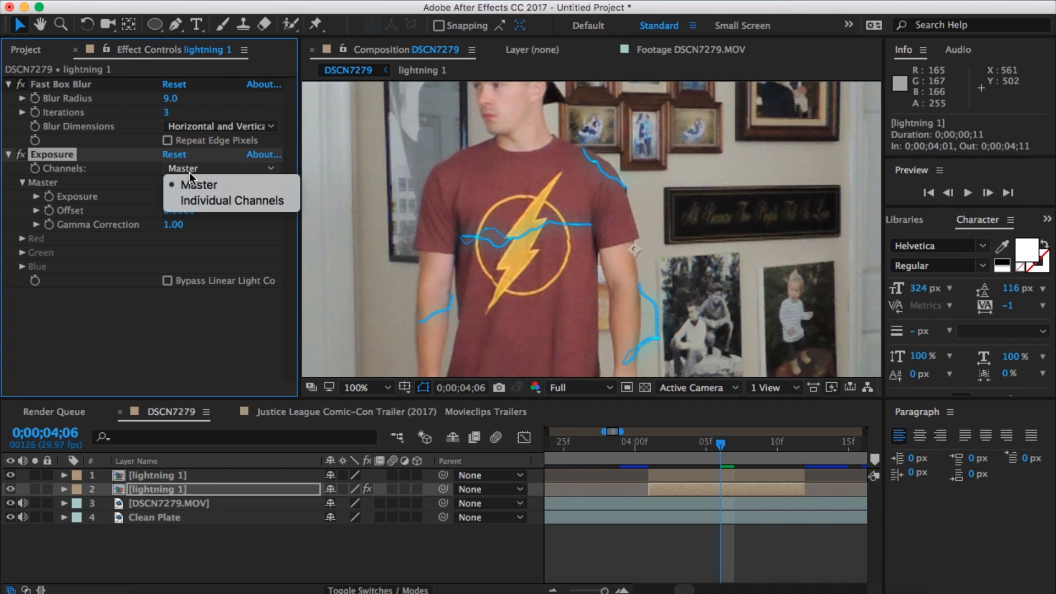
click(209, 177)
key(period)
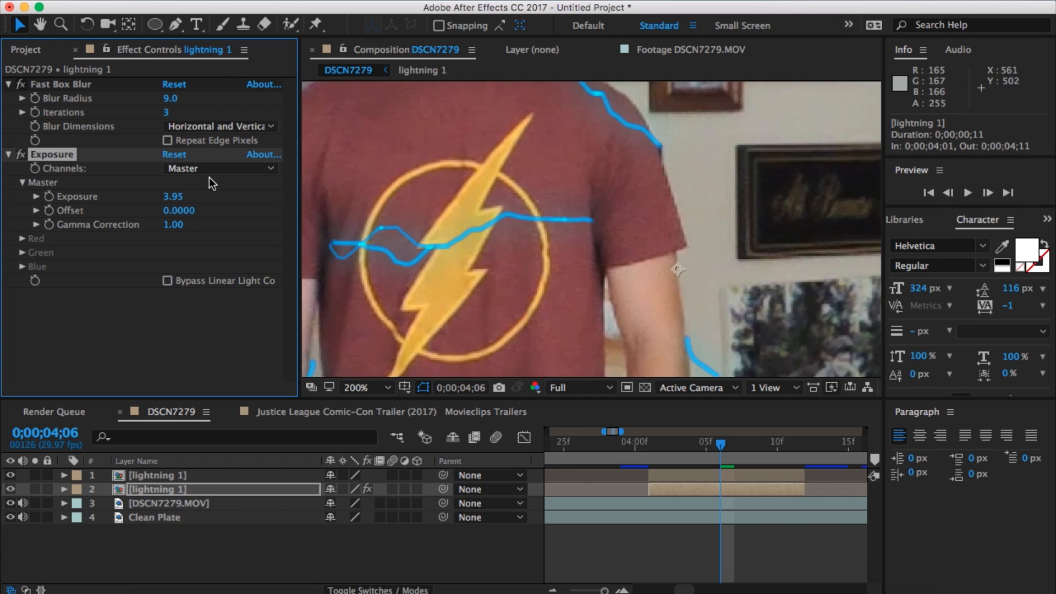
Try stacking two more copies of the Exposure effect on the lower lightning 1 layer
click(53, 154)
key(super+d)
key(super+d)
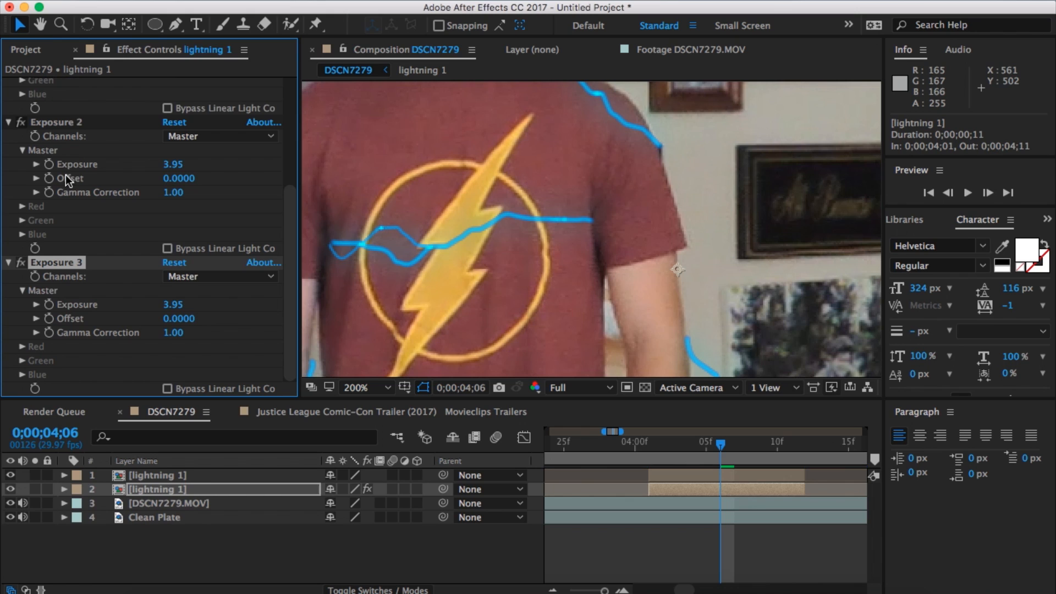
click(49, 128)
click(47, 120)
key(Delete)
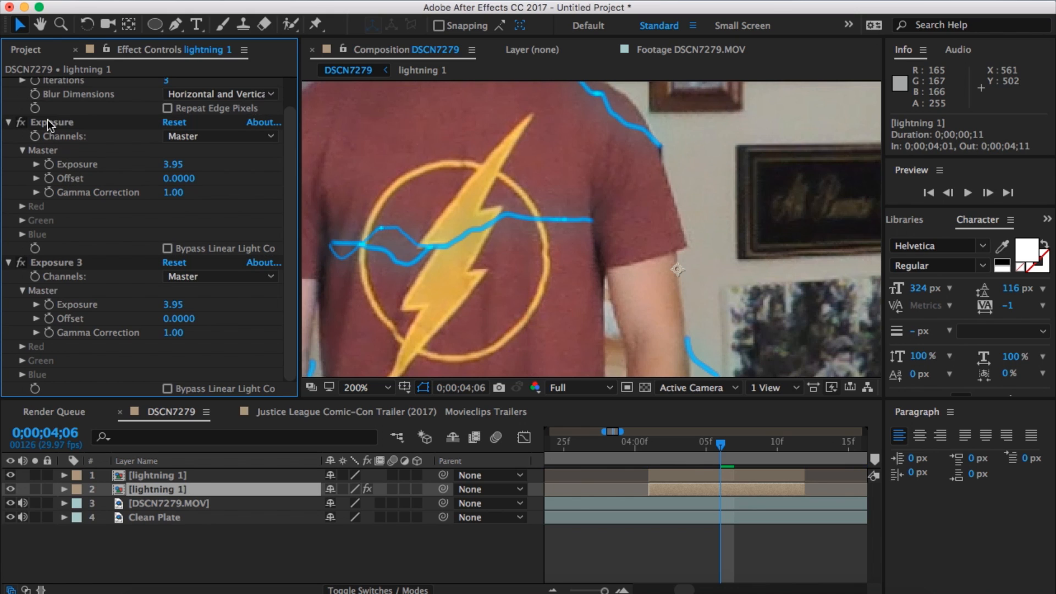
click(47, 120)
key(Delete)
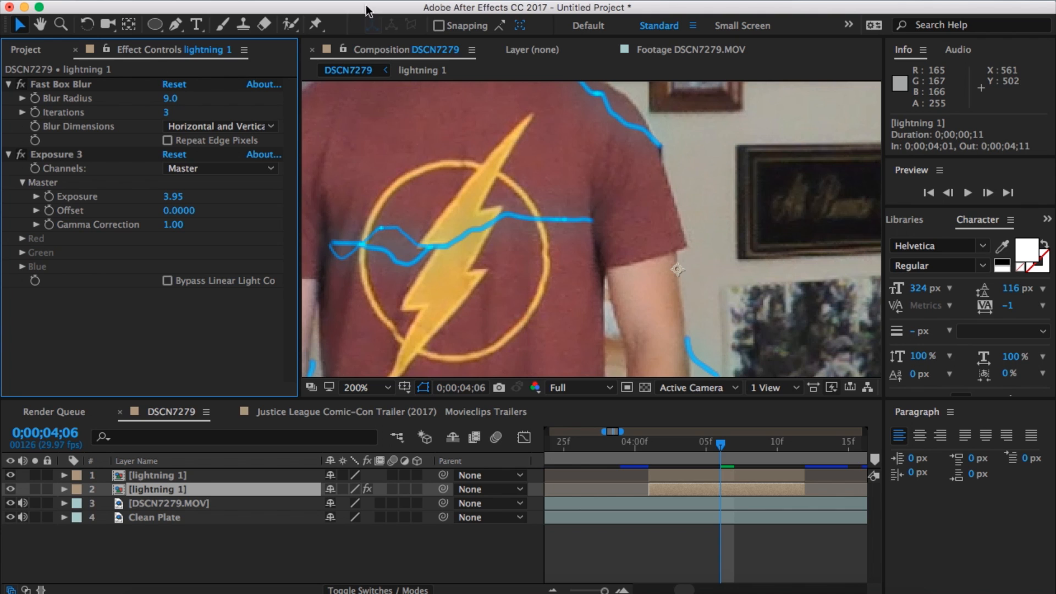
Add two Glow effects to the lower lightning 1 layer, plus a second Fast Box Blur with Blur Radius 26.0 and Iterations 20
click(367, 3)
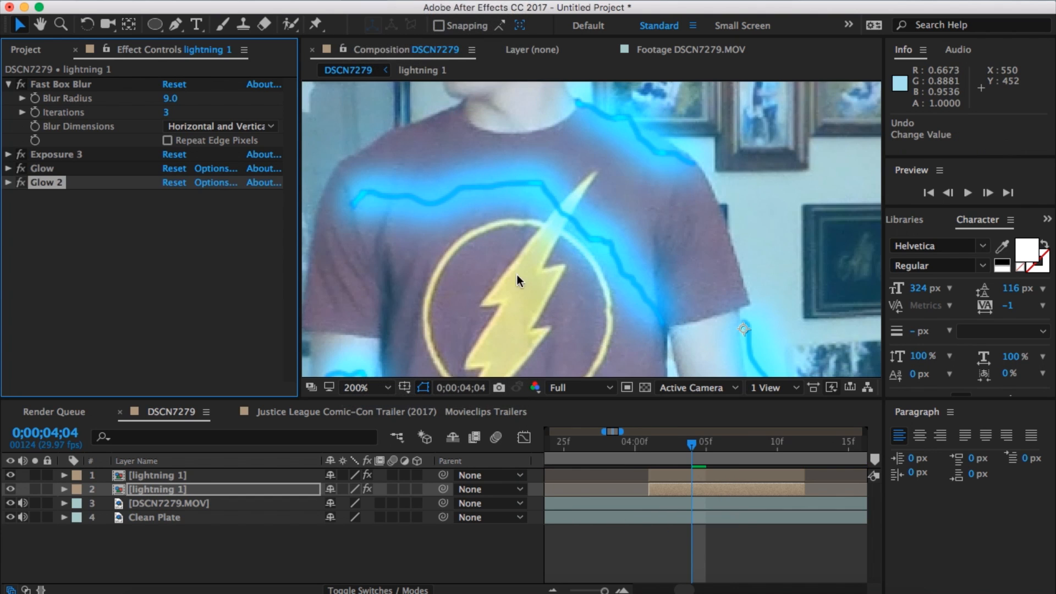
drag(172, 213, 194, 213)
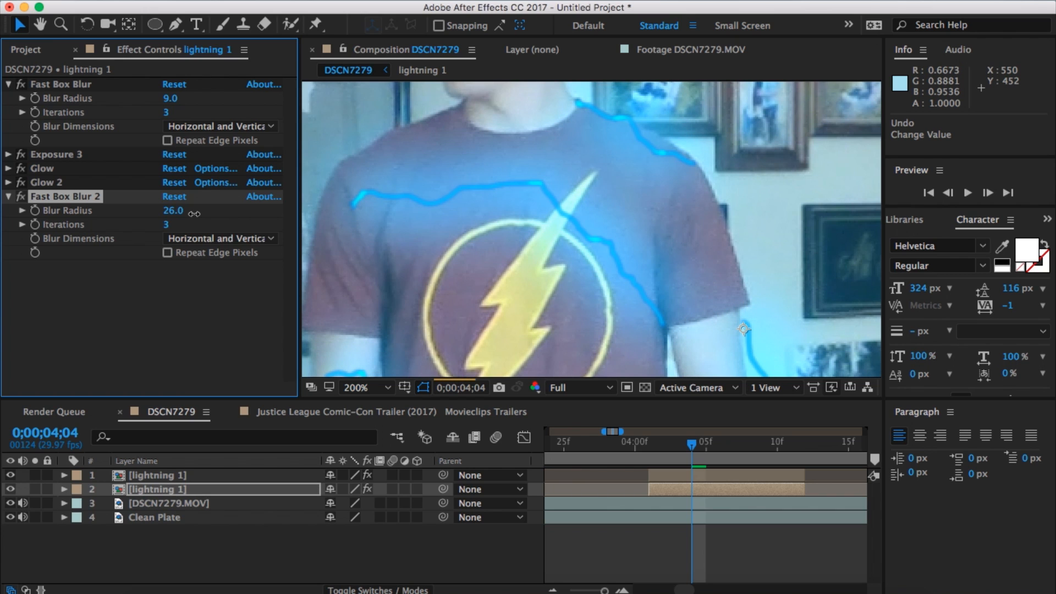
drag(166, 224, 176, 222)
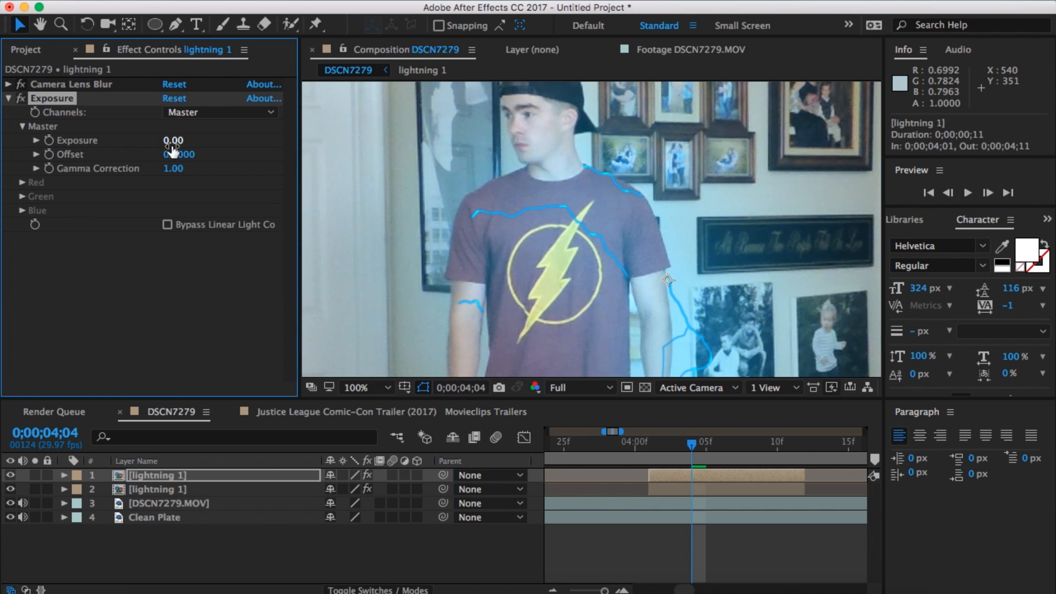
Brighten the uppermost lightning 1 layer by setting its Exposure to 1.35
drag(190, 144, 199, 145)
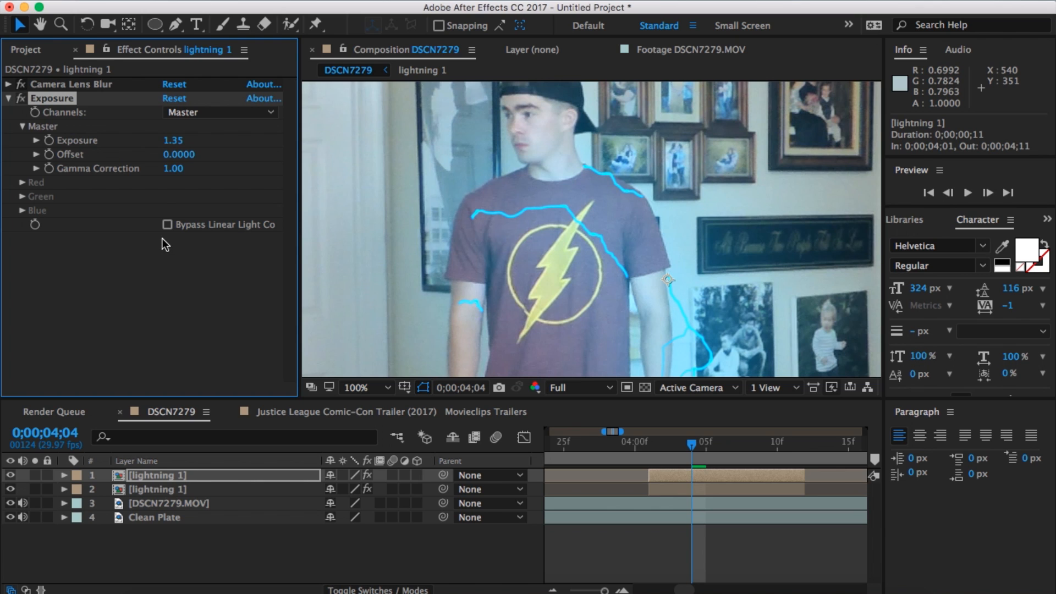
click(208, 114)
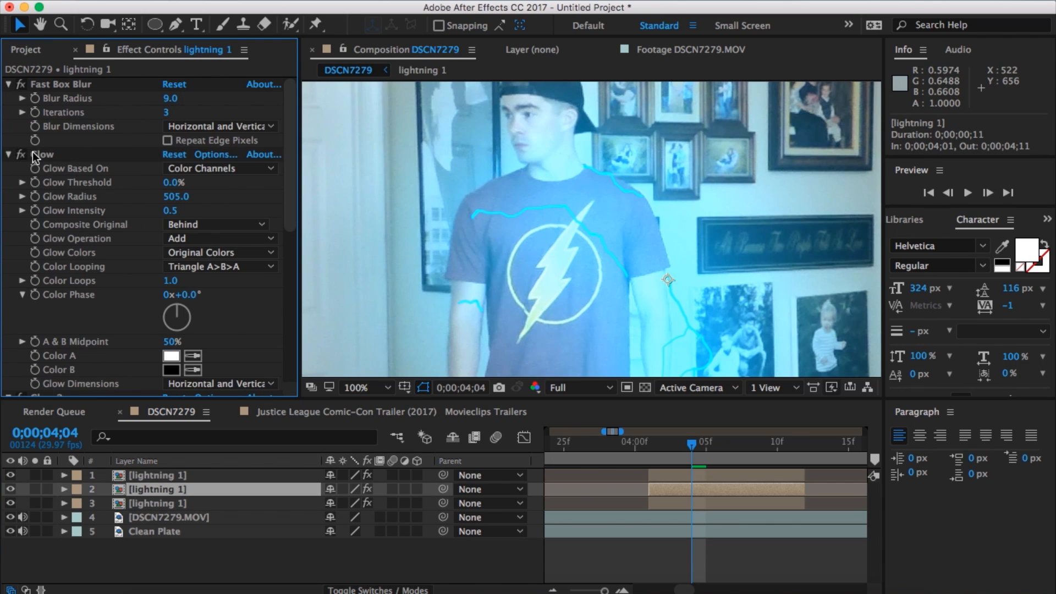
Strip the middle lightning 1 layer of its Glow effects and second Fast Box Blur, keeping only the first Fast Box Blur
click(58, 156)
click(74, 157)
key(Delete)
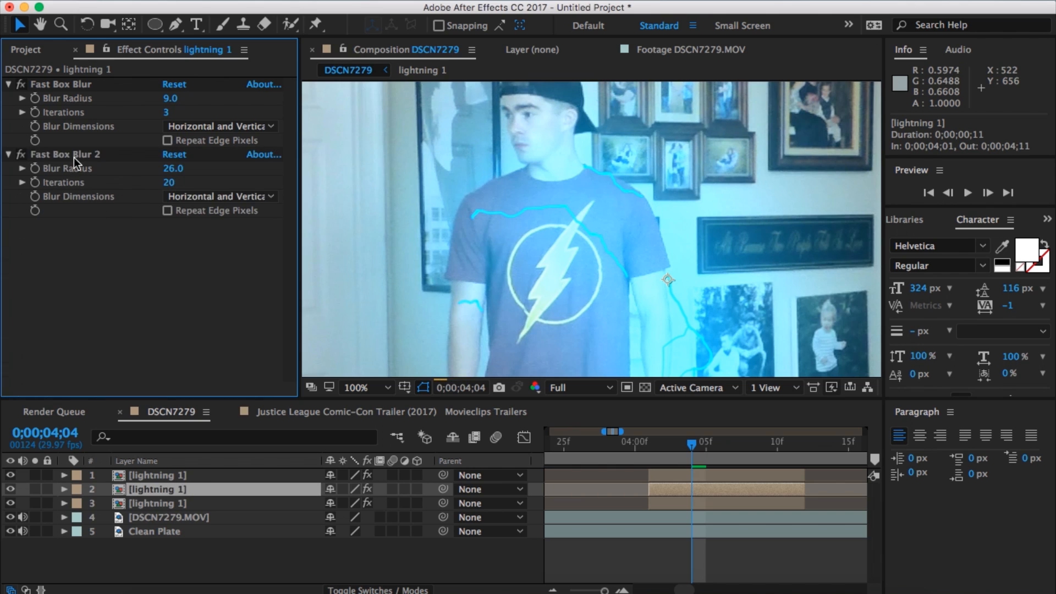
click(74, 157)
key(Delete)
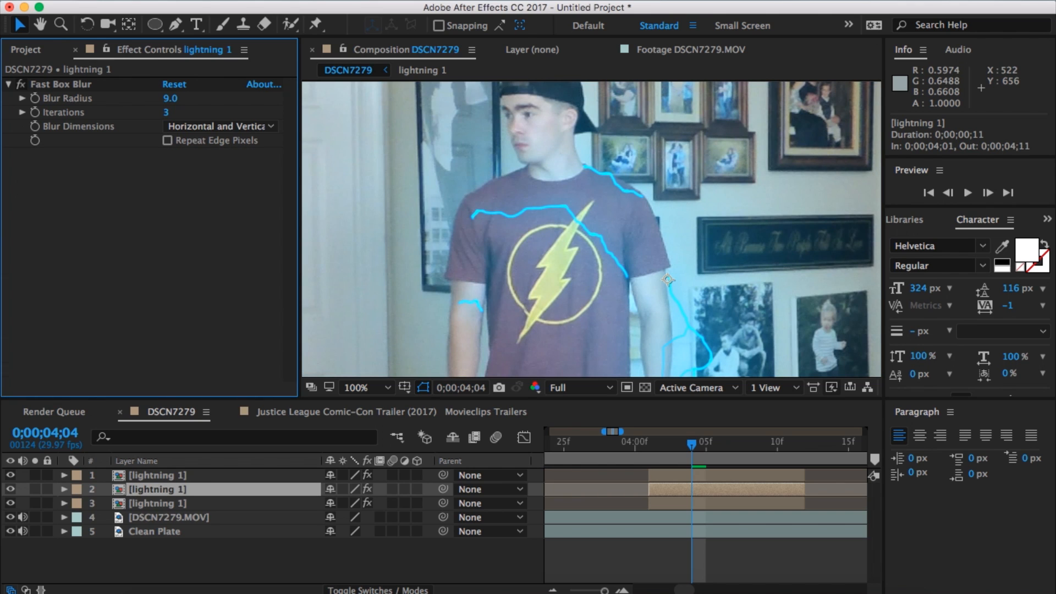
click(352, 0)
click(406, 28)
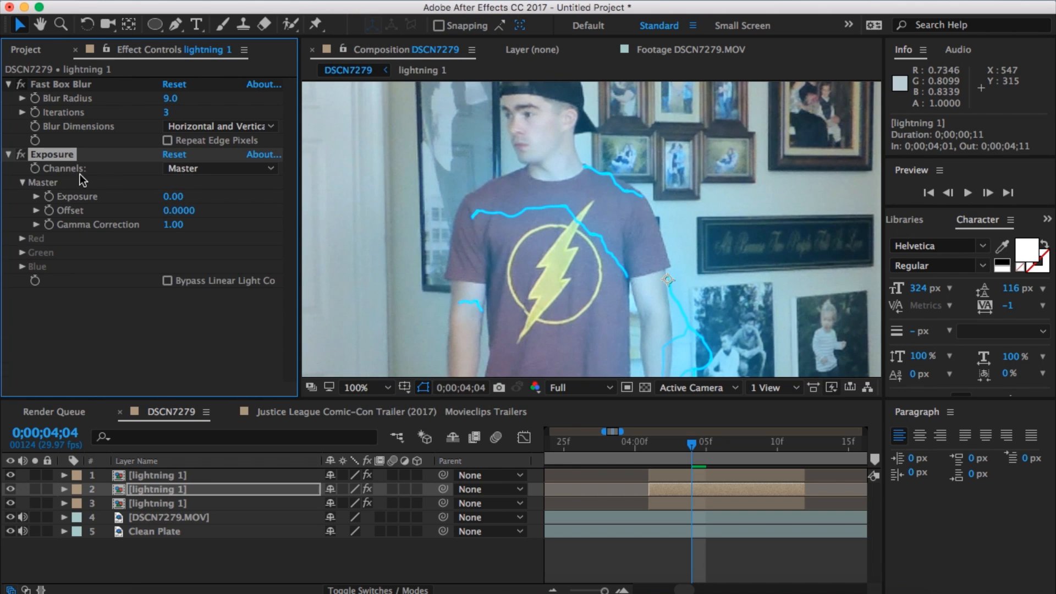
click(57, 155)
key(Delete)
Apply a Glow effect with its default settings to the middle lightning 1 layer
click(398, 0)
click(355, 0)
mouse_move(421, 197)
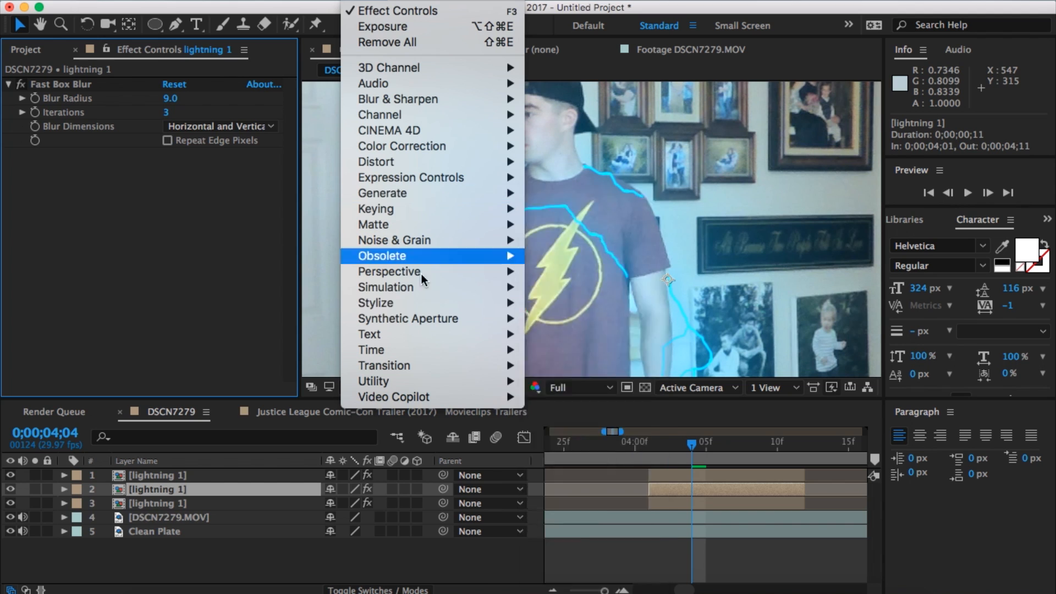
mouse_move(418, 302)
click(591, 456)
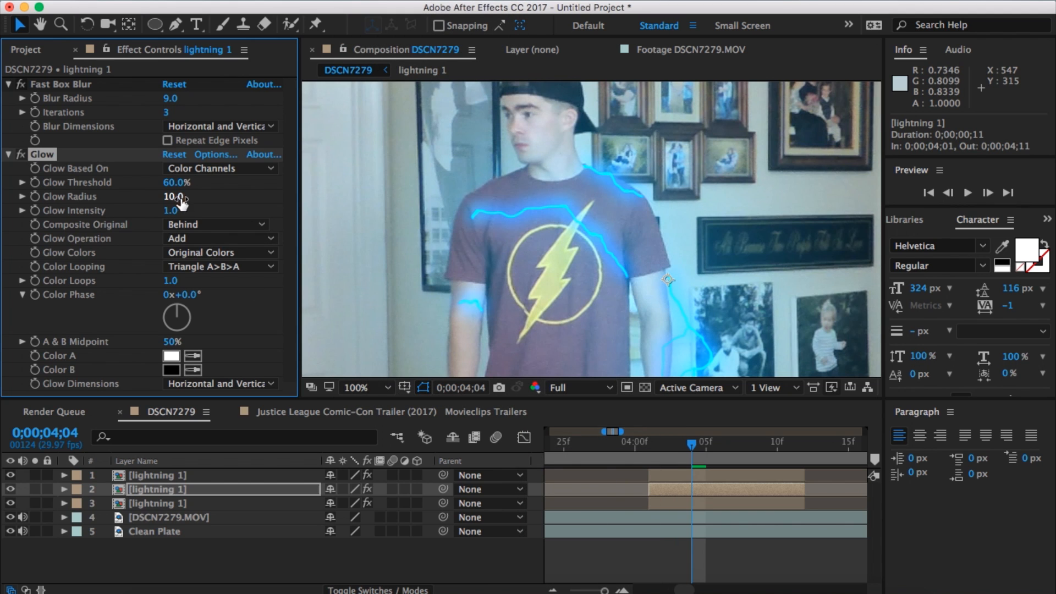
Rename the lowest lightning 1 layer as "lightning expose blur"
click(668, 503)
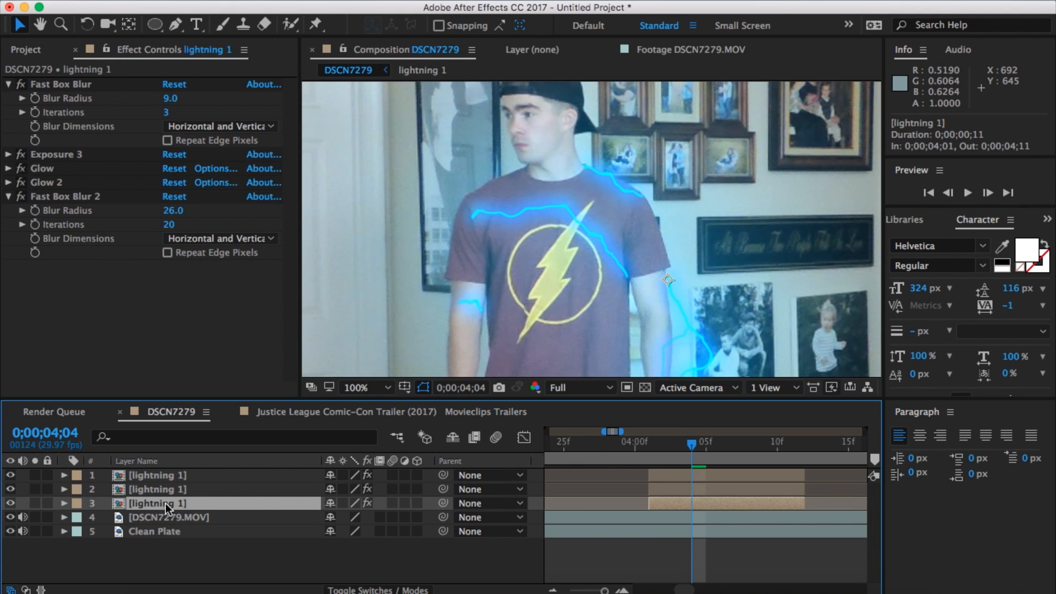
right_click(168, 505)
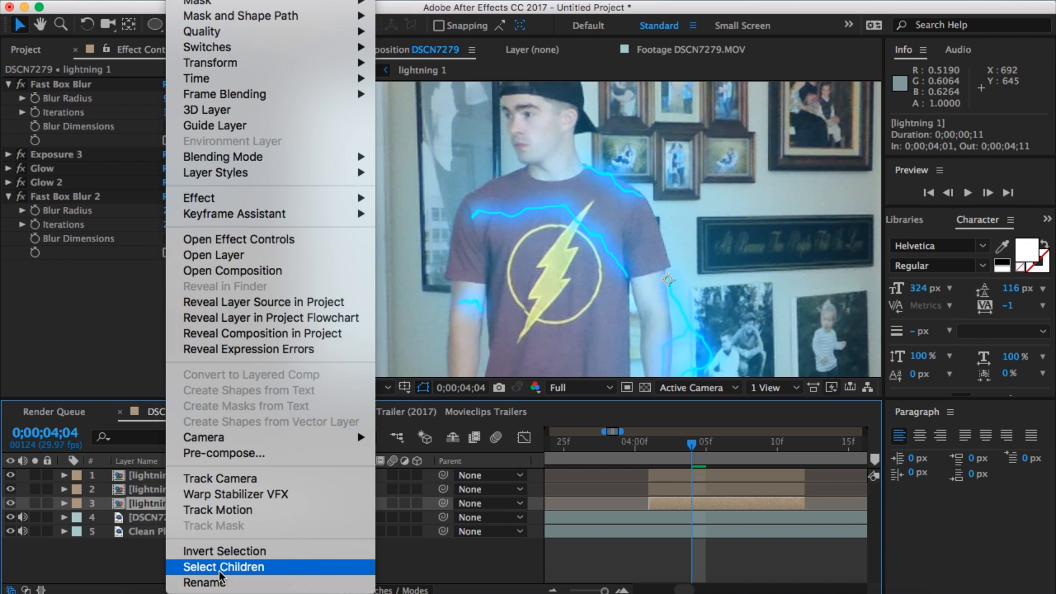
click(205, 582)
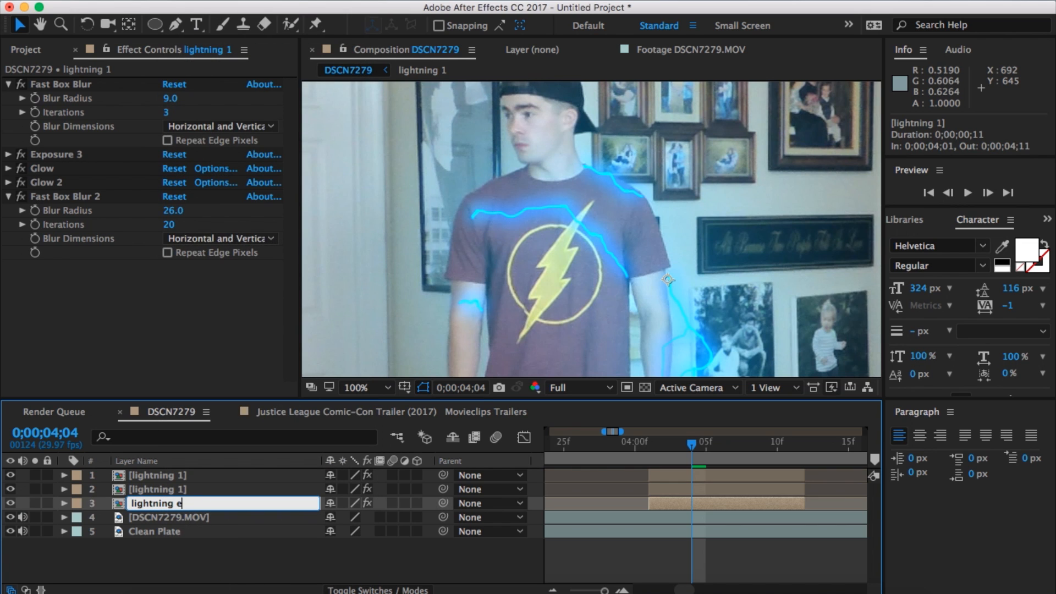
text(lightning expose blur)
key(Return)
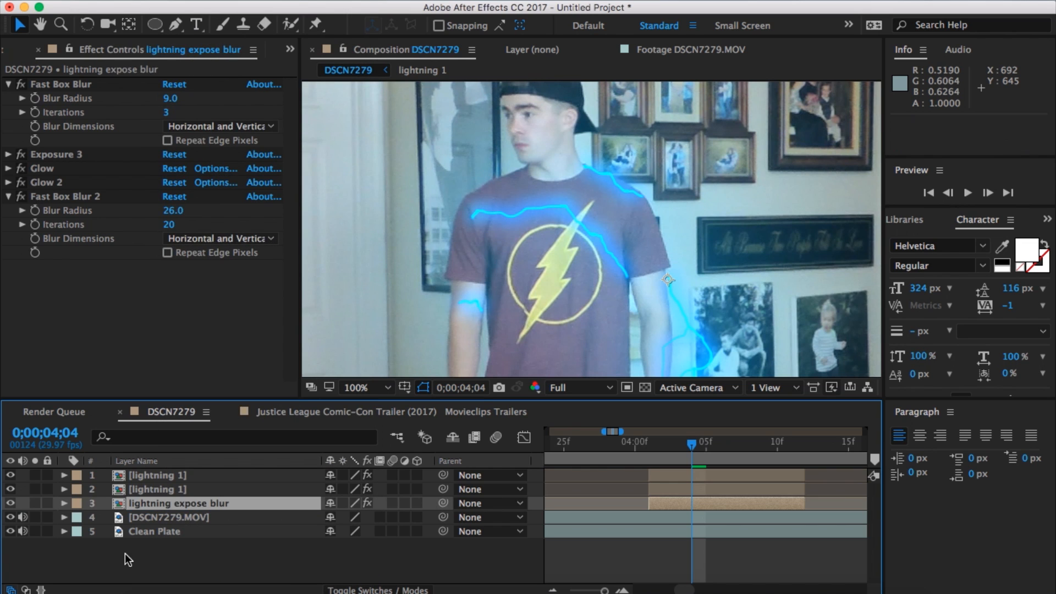
Rename the middle lightning 1 layer as "lightning tight glow"
right_click(153, 492)
click(176, 580)
key(BackSpace)
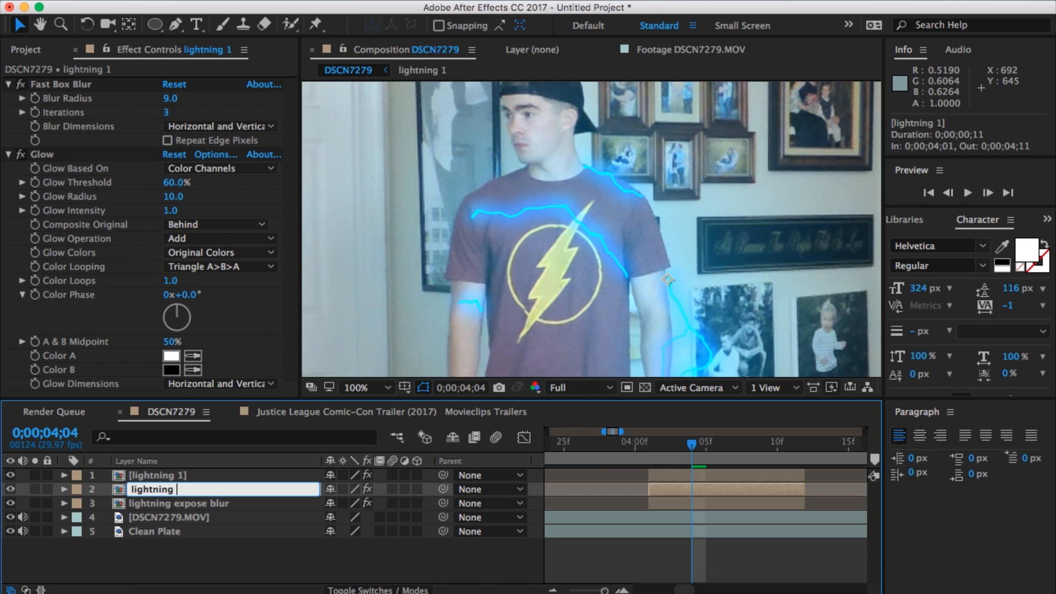
key(Return)
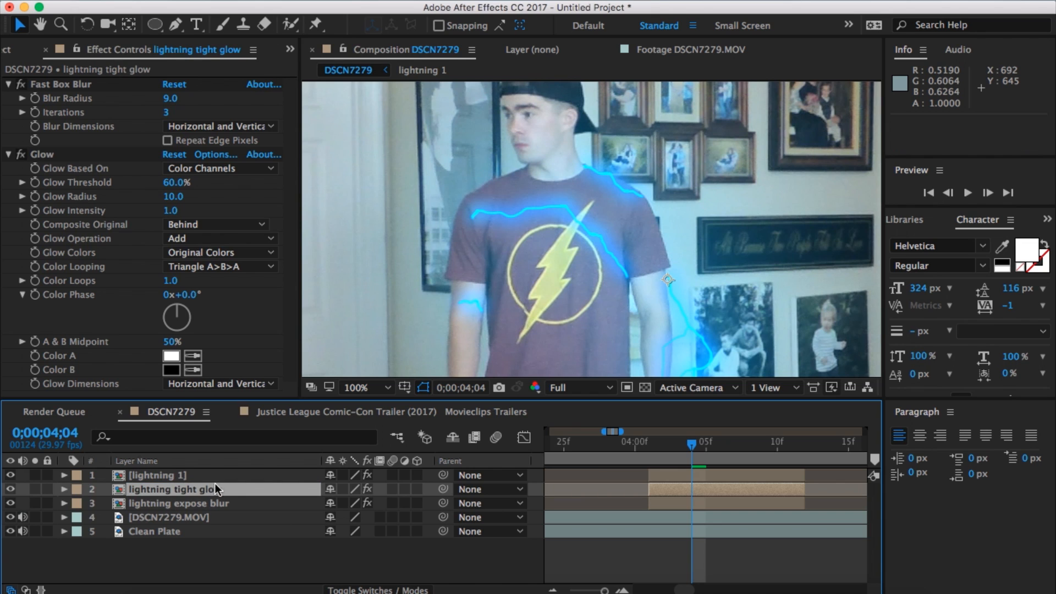
Set the opacity of the lightning expose blur layer to 75%
click(217, 503)
key(t)
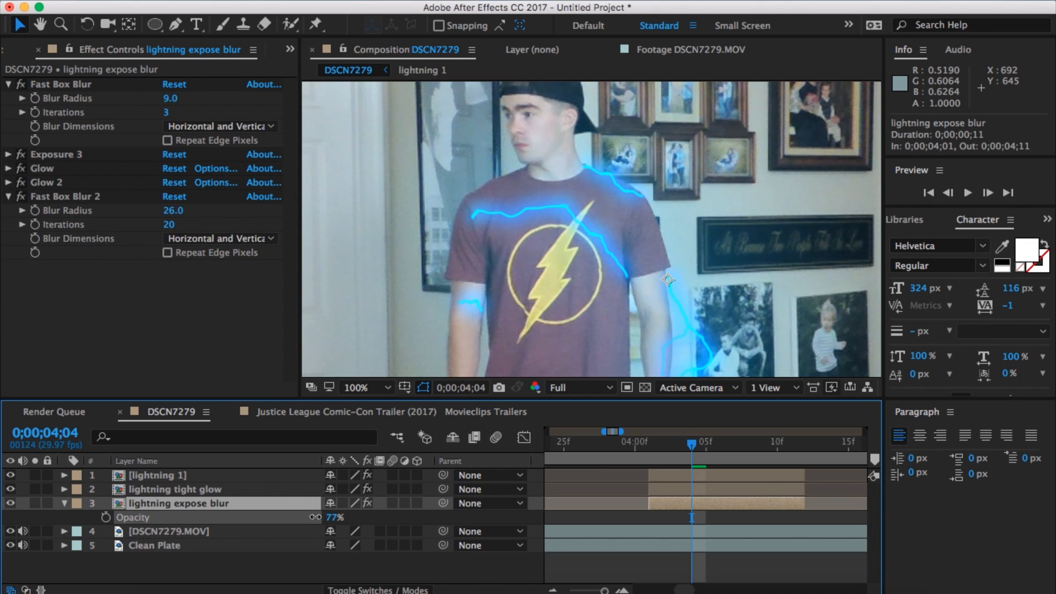
click(334, 517)
text(77)
key(BackSpace)
text(5)
key(Return)
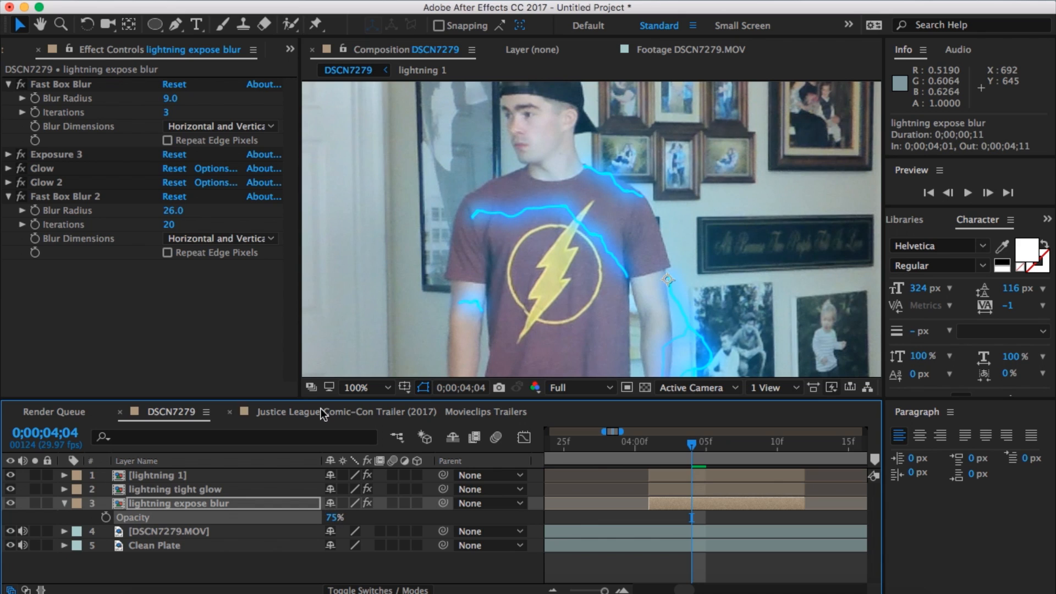
click(64, 503)
Set the lightning tight glow layer's Glow Radius to 9.0 and Glow Intensity to 0.8, and go to 0;00;04;01
click(209, 489)
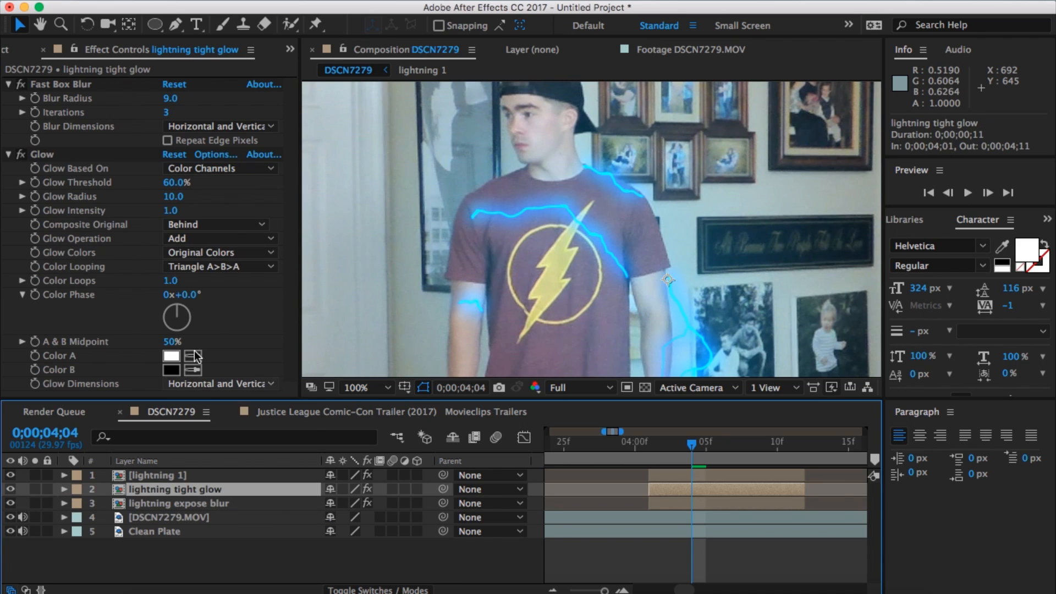
drag(172, 201, 207, 197)
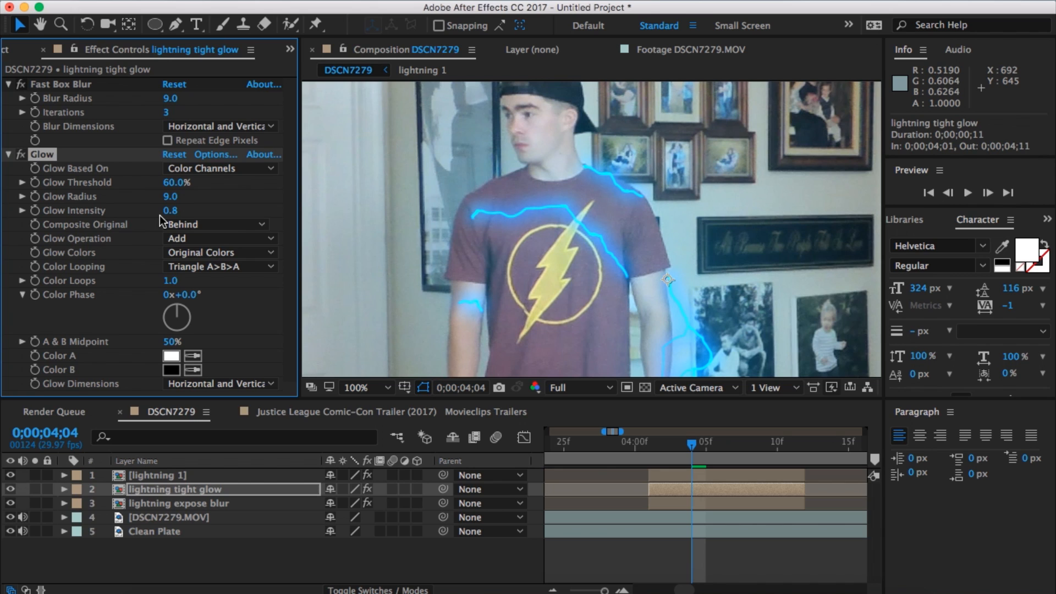
key(comma)
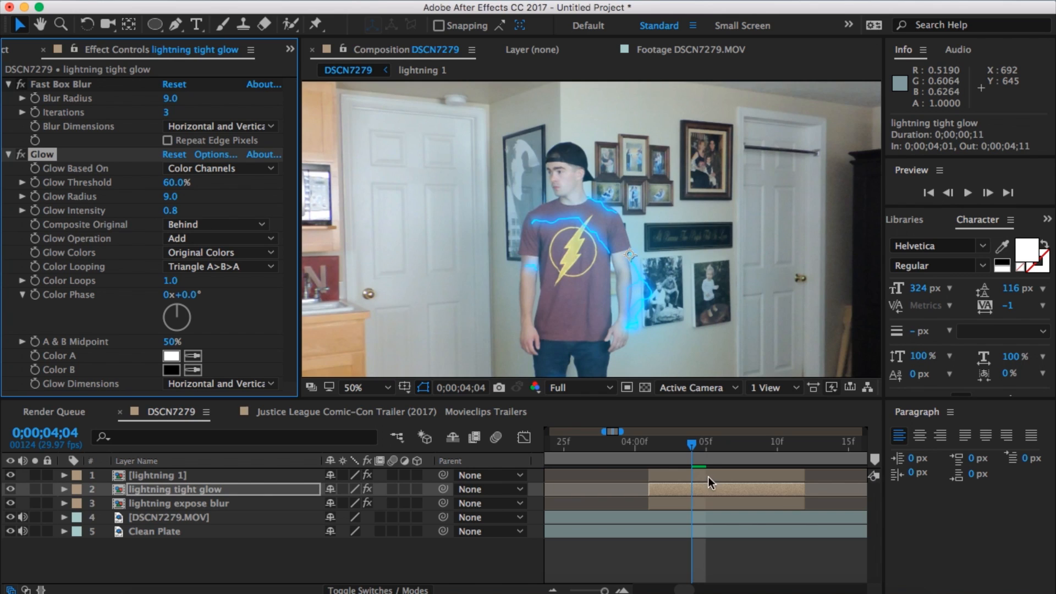
drag(671, 456, 655, 455)
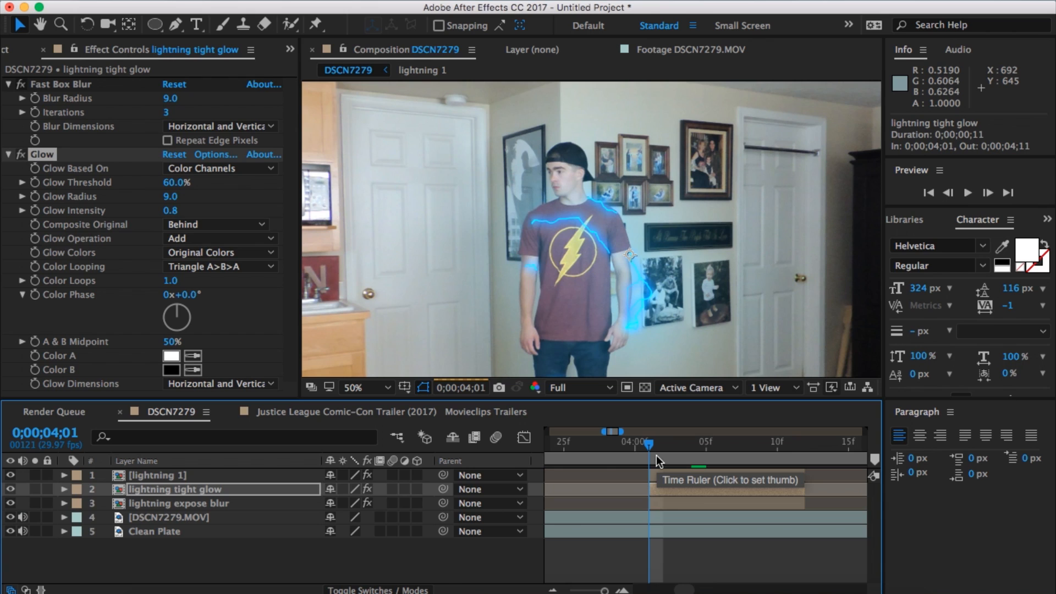
click(8, 84)
click(7, 98)
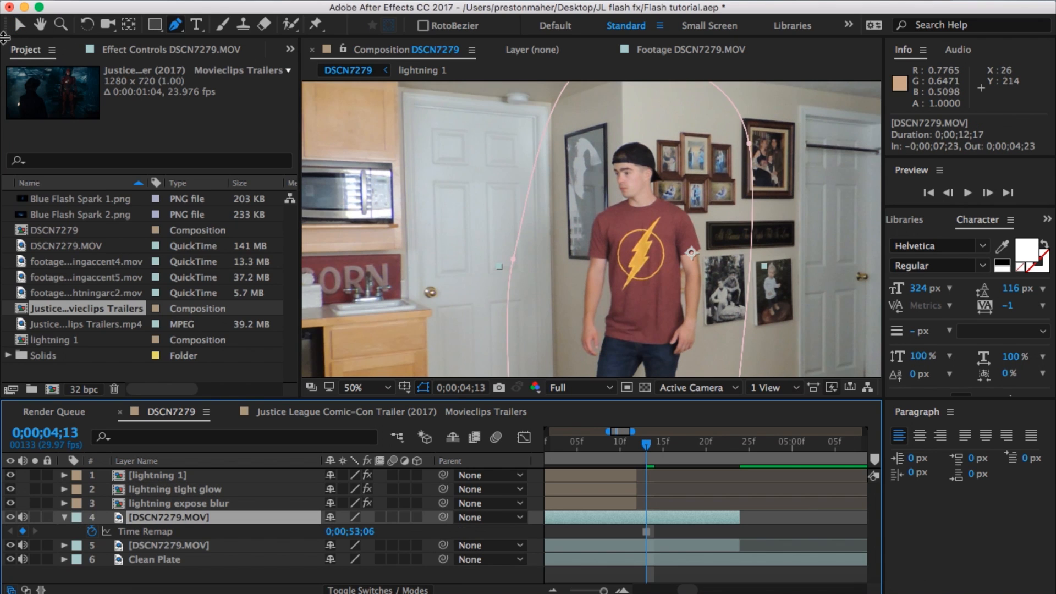
Try deleting the upper, masked DSCN7279.MOV layer
click(19, 24)
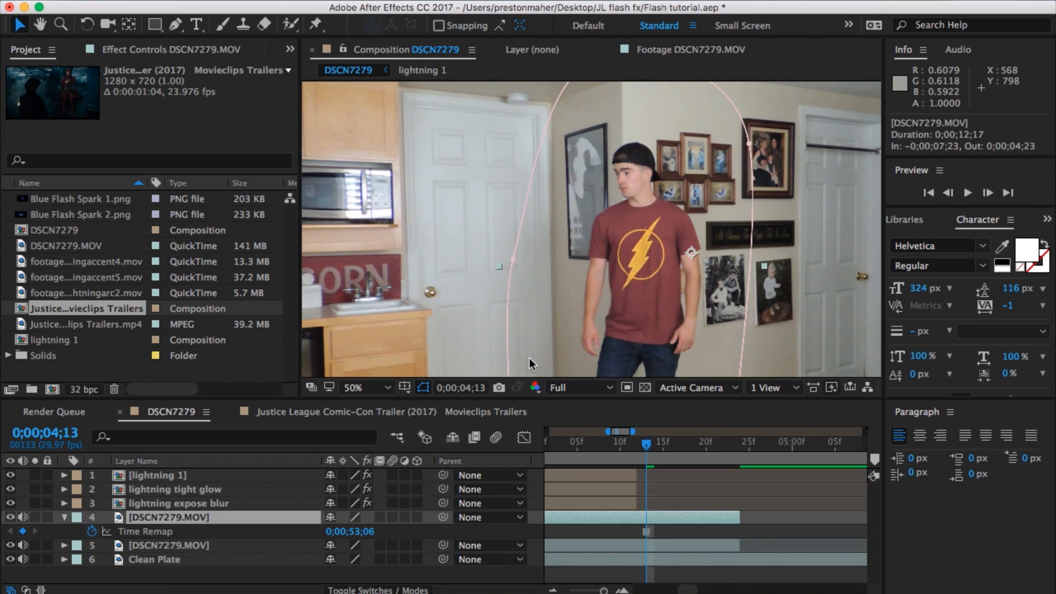
key(Delete)
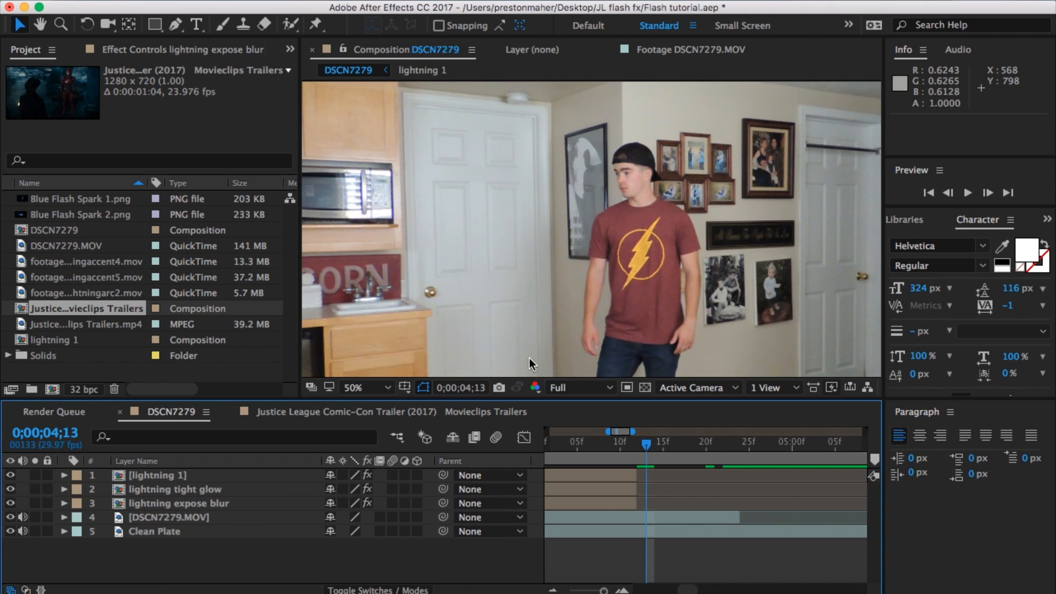
key(super+z)
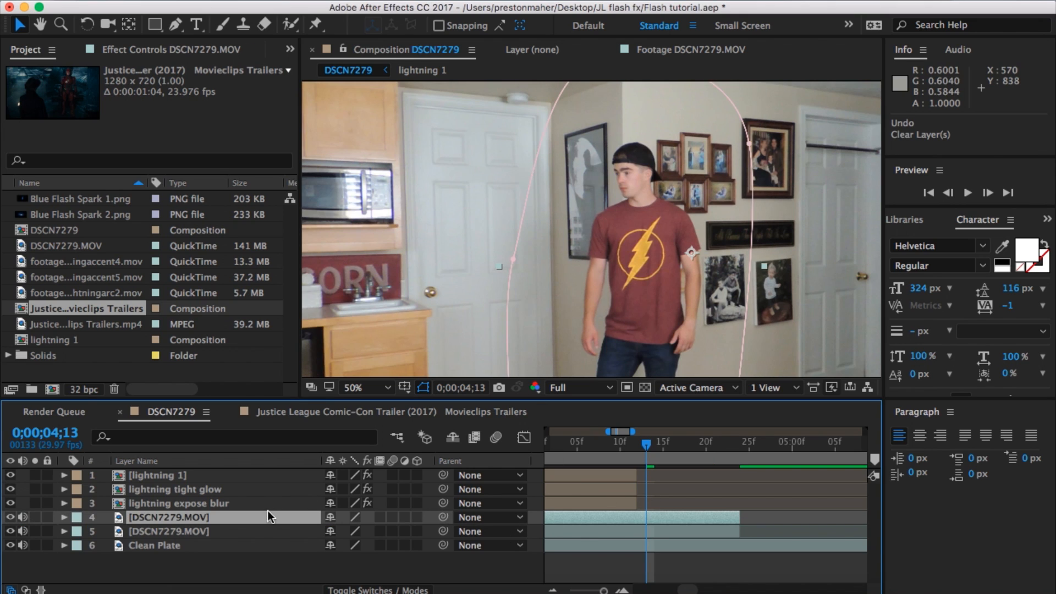
Apply a Freeze Frame at 0;00;04;13 to the upper DSCN7279.MOV layer
click(266, 518)
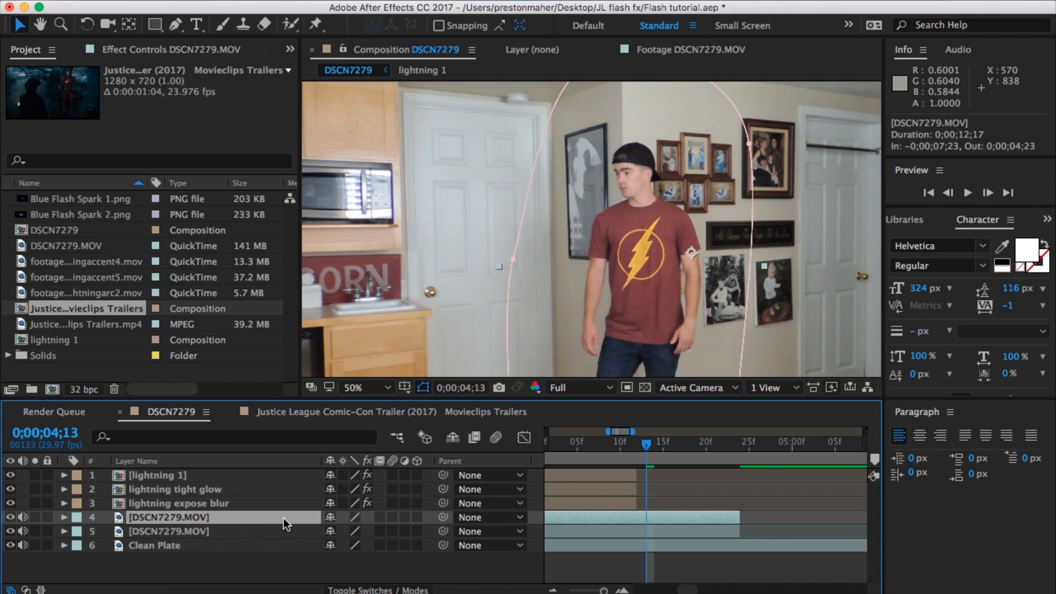
right_click(283, 516)
mouse_move(358, 79)
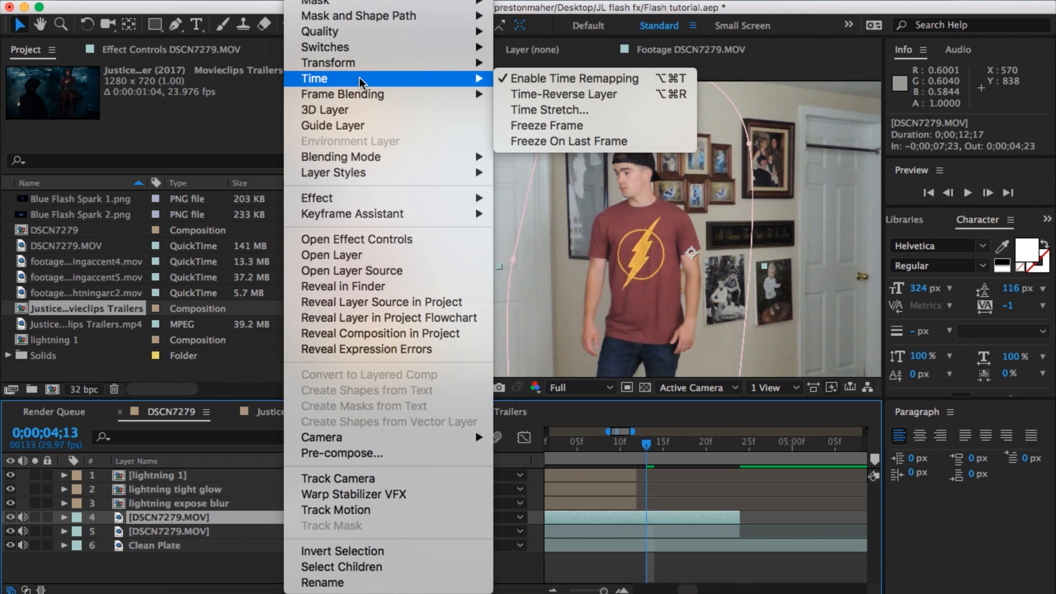
click(605, 126)
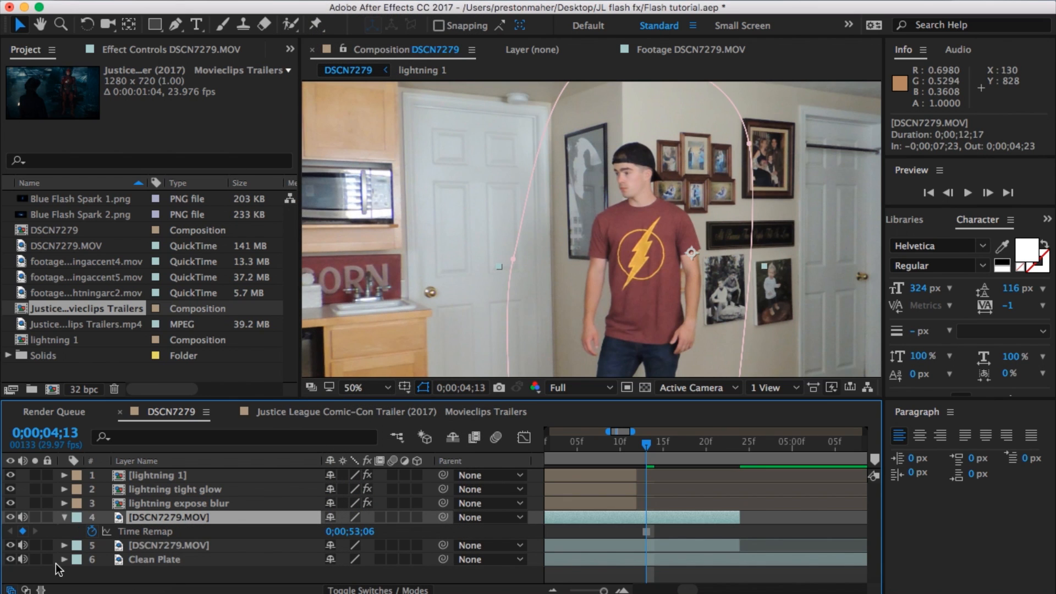
click(64, 545)
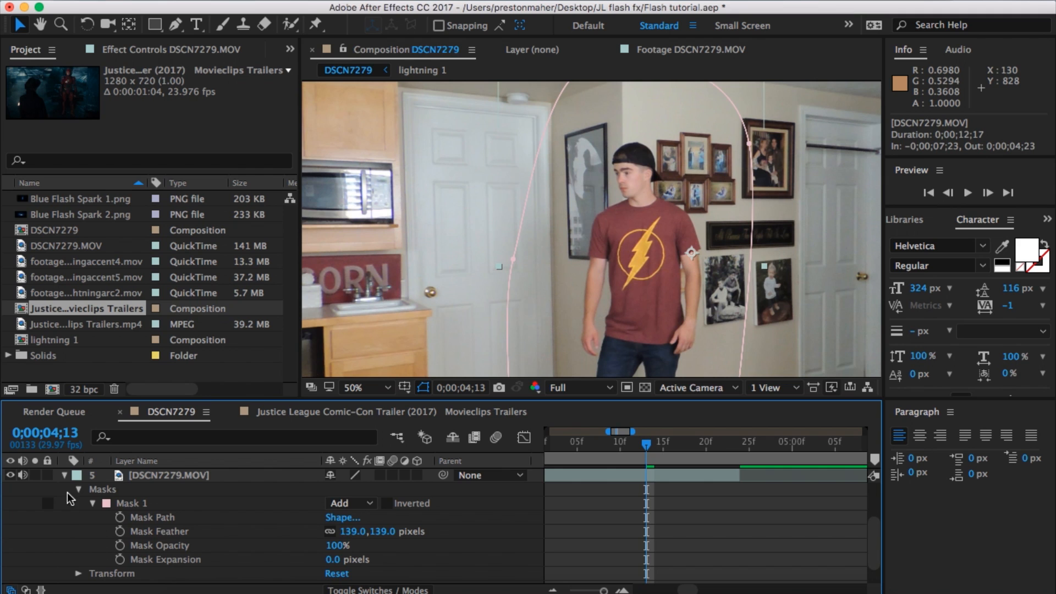
click(64, 475)
Rename the frozen DSCN7279.MOV layer as "flash blur"
right_click(192, 520)
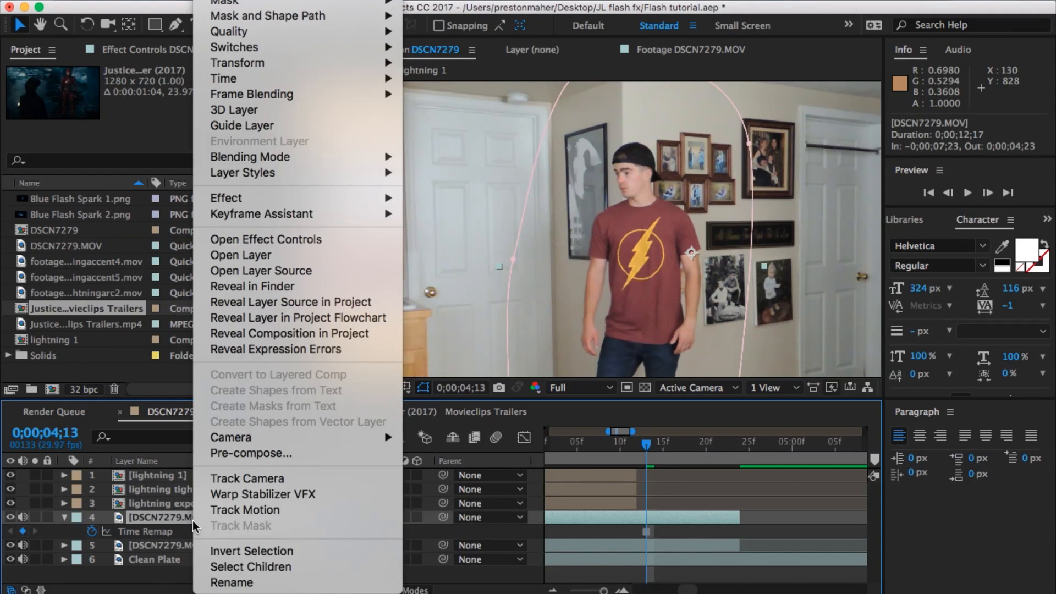
click(234, 581)
text(flash)
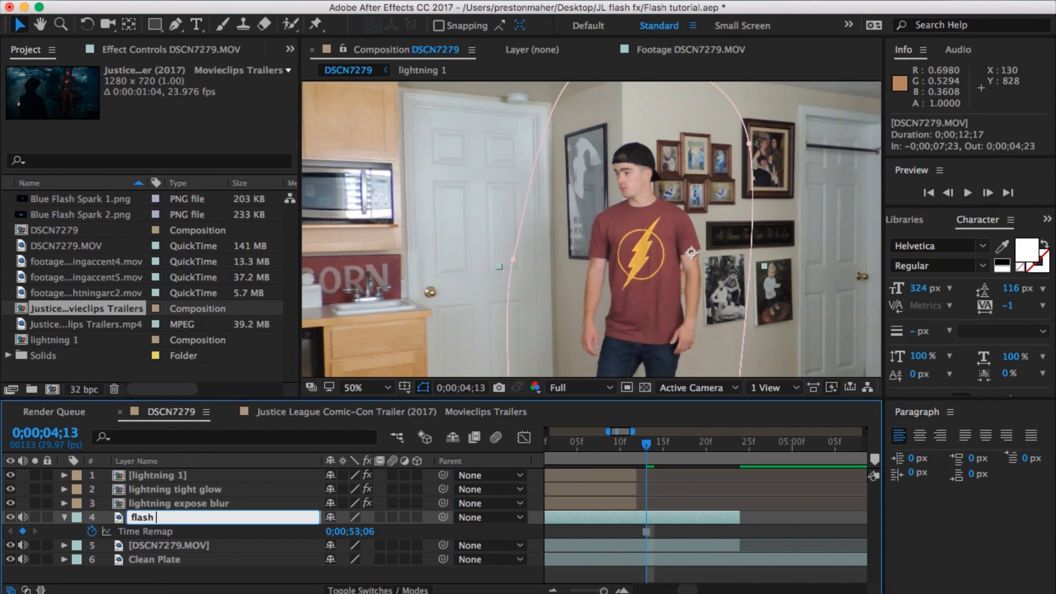
text( blur)
key(Return)
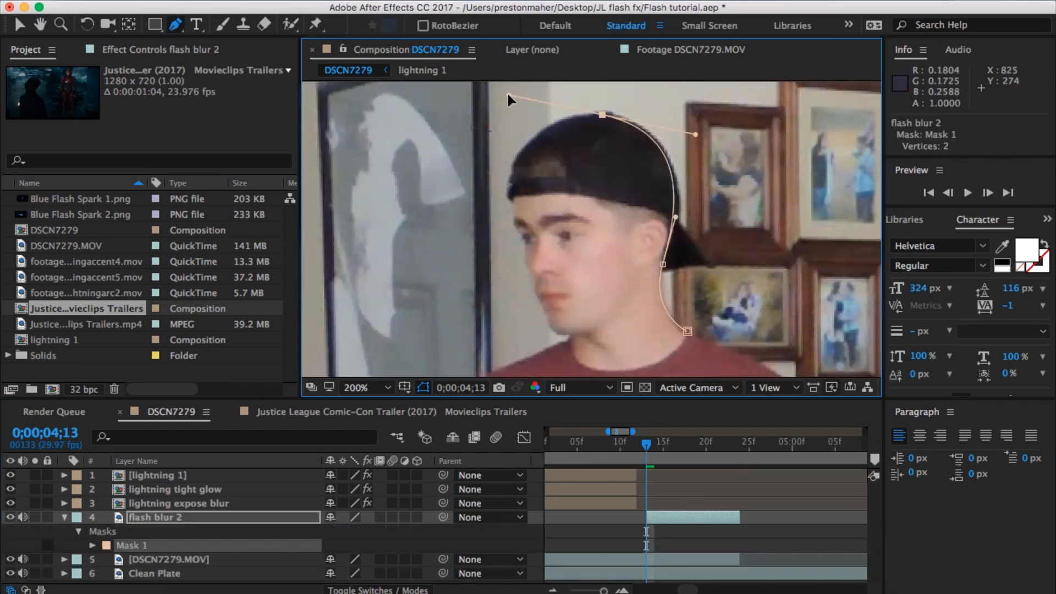
Move the CC Radial Fast Blur center on the flash blur 2 layer to 1182.0,483.0
scroll(507, 91, down, 12)
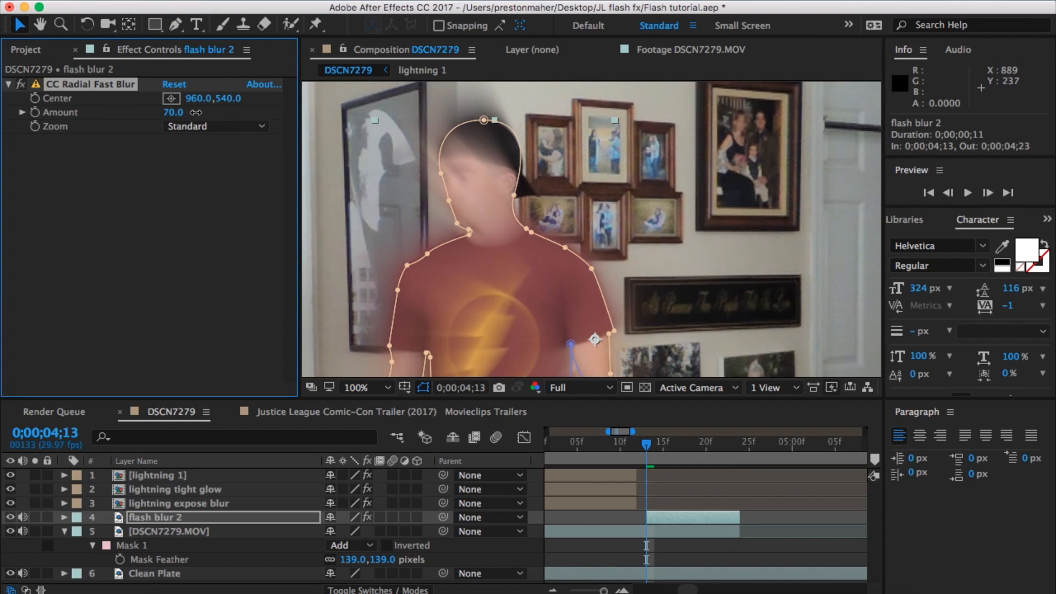
drag(424, 290, 777, 293)
key(comma)
drag(570, 315, 569, 283)
Apply a horizontal Fast Box Blur with a Blur Radius of 50.0 to the flash blur 2 layer
click(357, 1)
mouse_move(434, 99)
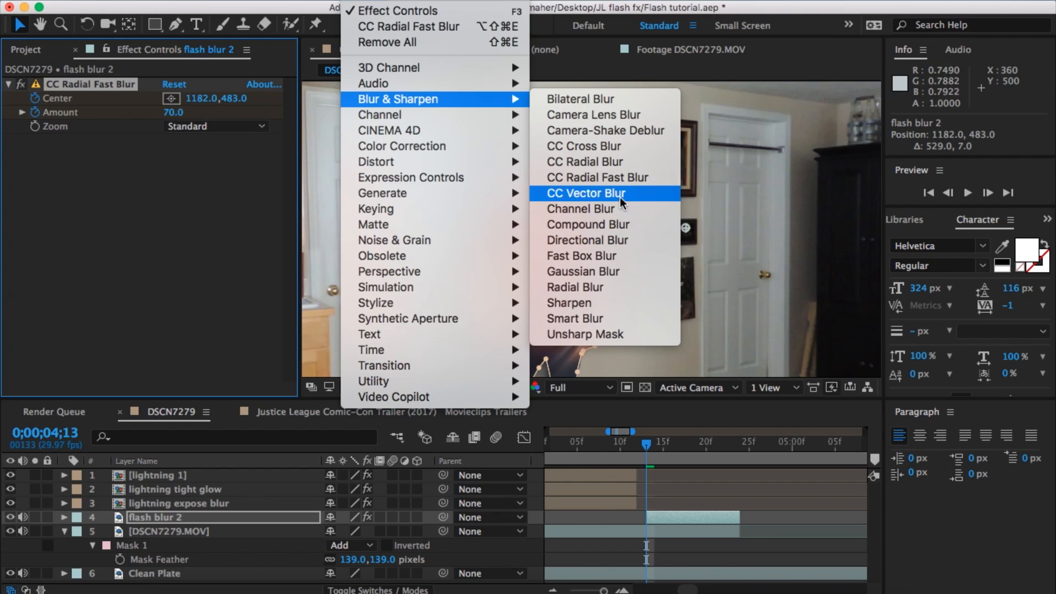
click(630, 258)
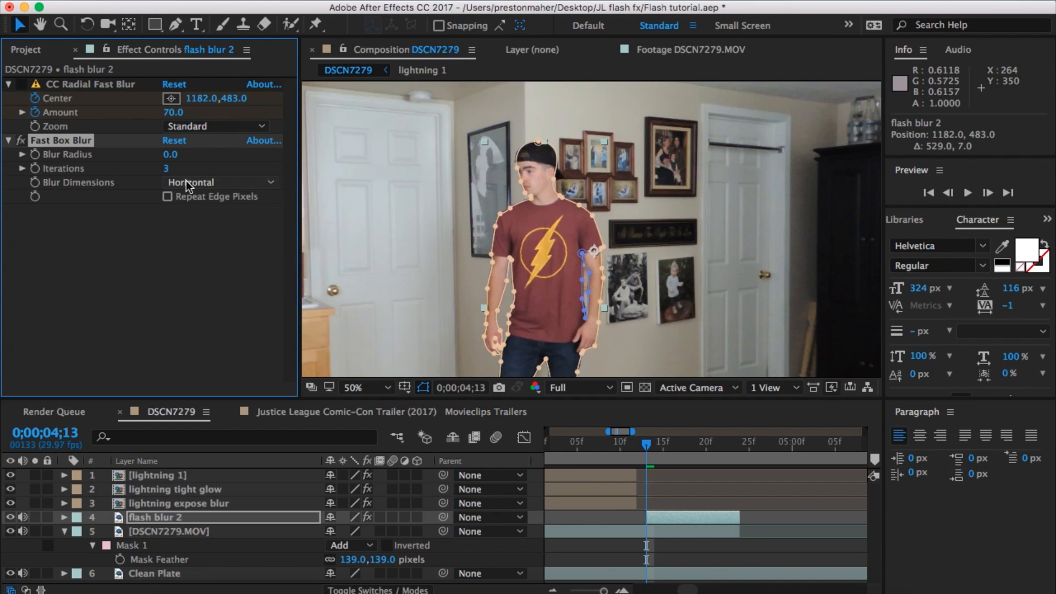
drag(167, 155, 184, 154)
Shift the flash blur 2 layer to position 916.0,540.0 and turn its CC Radial Fast Blur back on
drag(540, 286, 522, 286)
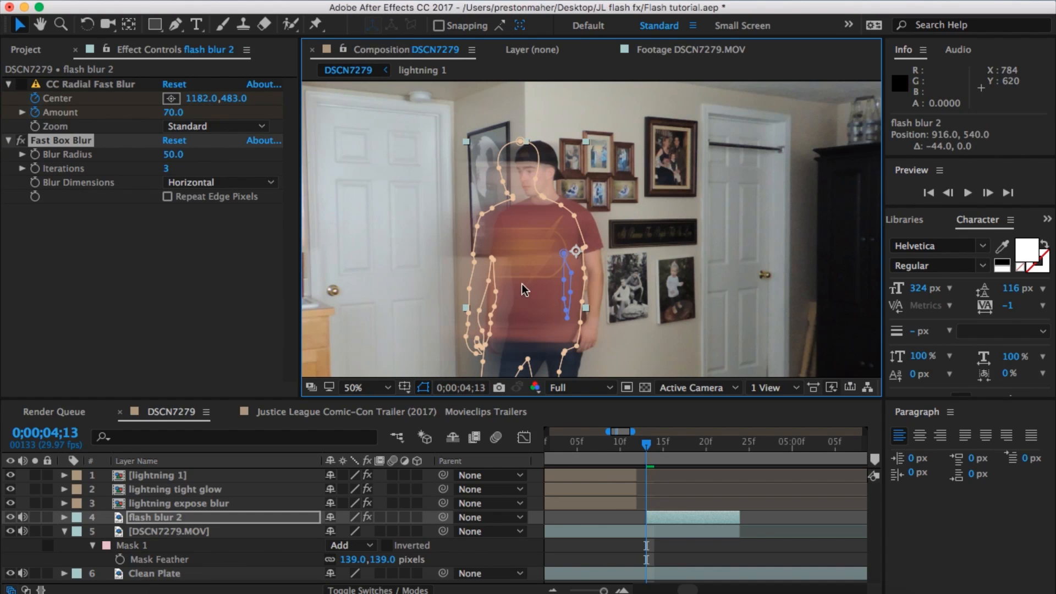
click(21, 86)
key(period)
key(comma)
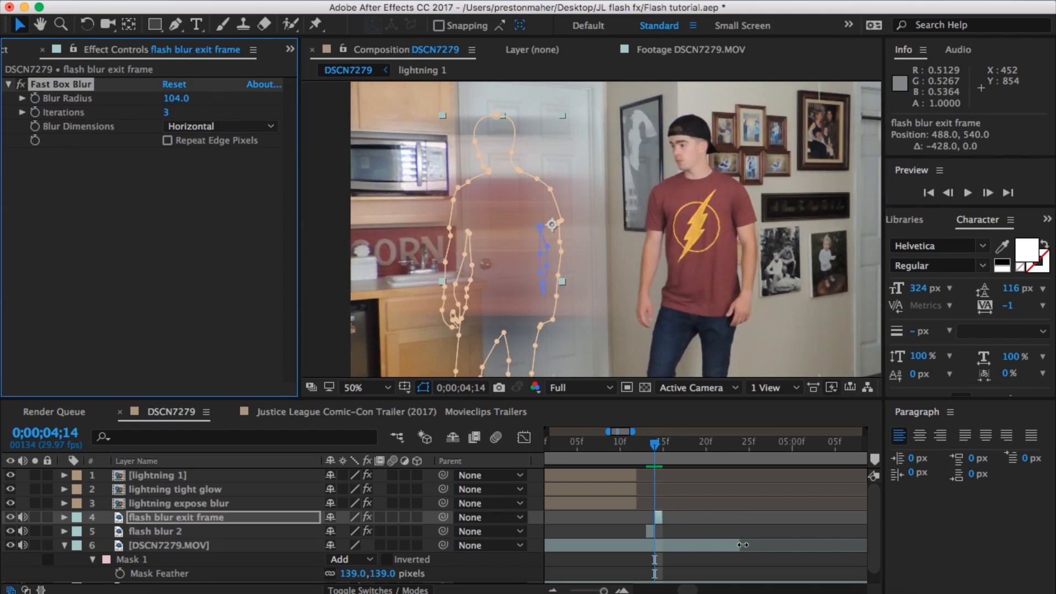
Trim the end of the masked DSCN7279.MOV layer to 0;00;04;14 and select the flash blur 2 layer
drag(742, 544, 654, 545)
drag(654, 444, 645, 480)
click(650, 532)
On flash blur 2, set the CC Radial Fast Blur Amount to 95.0 and the Fast Box Blur radius to 169.0
drag(692, 247, 704, 249)
drag(173, 113, 259, 113)
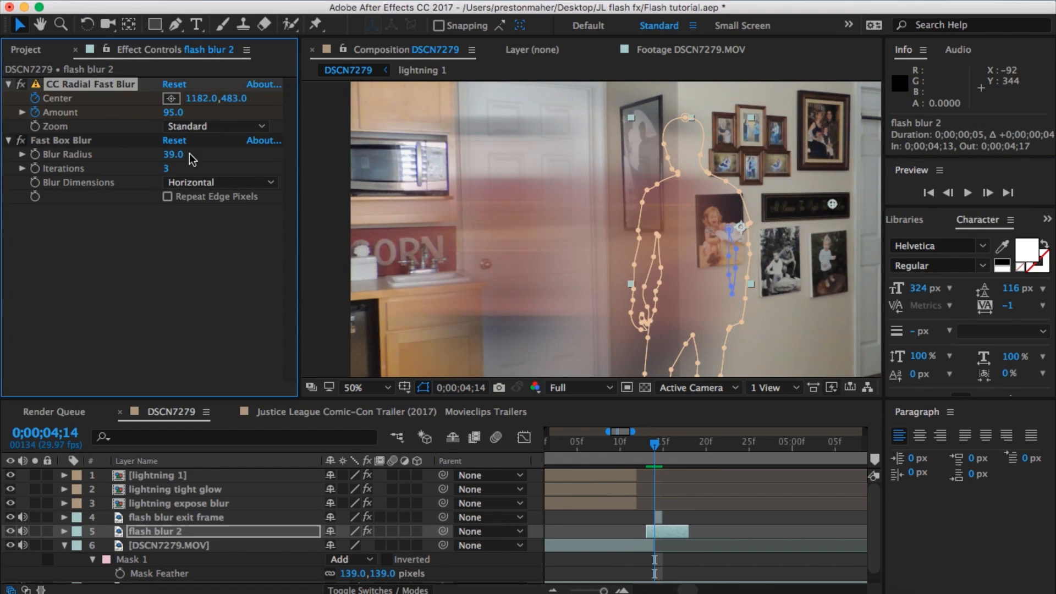
click(168, 155)
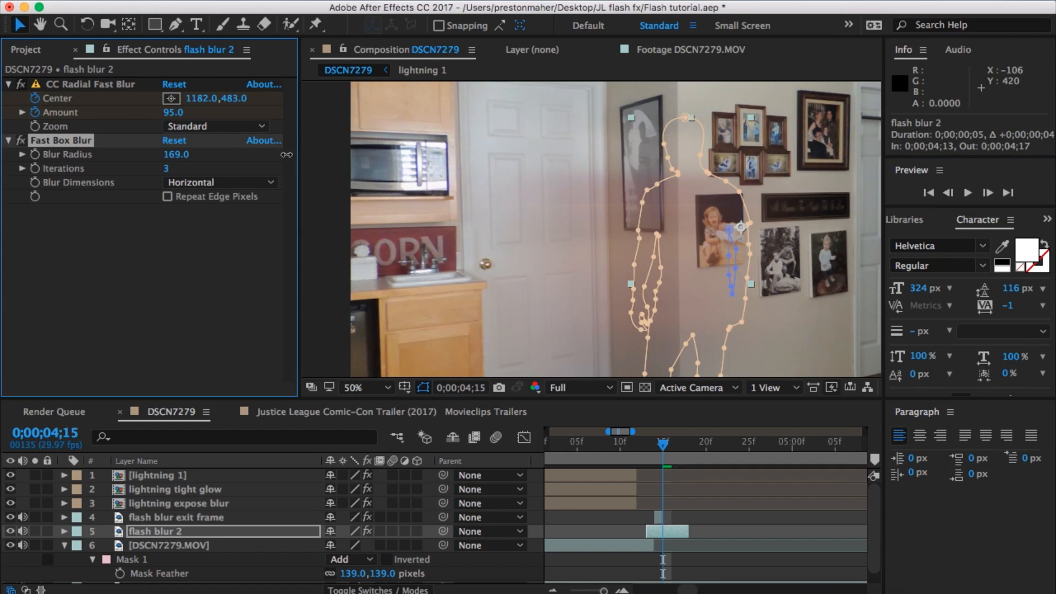
click(988, 193)
click(987, 193)
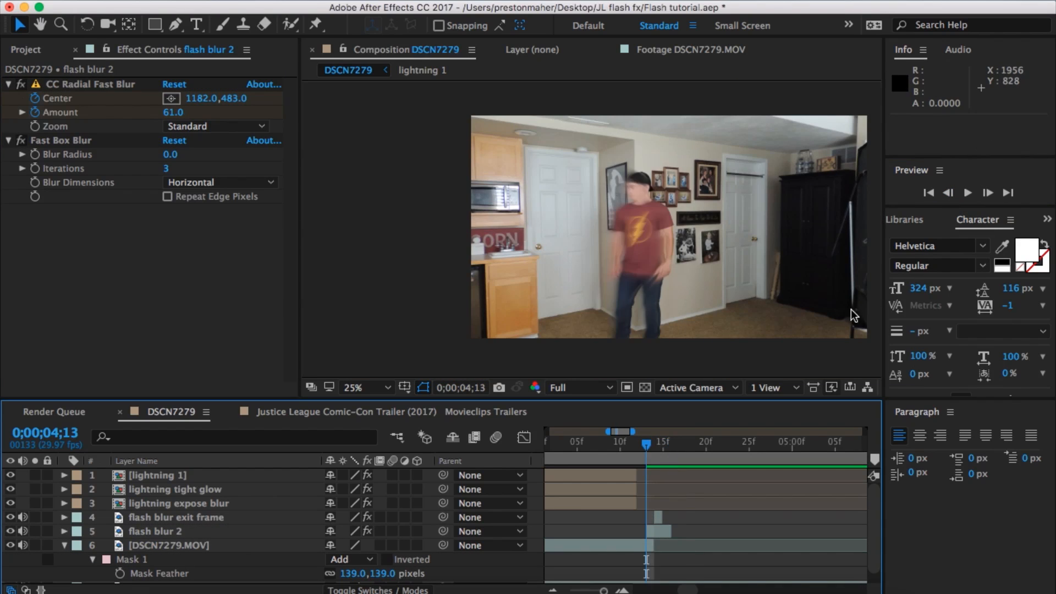
drag(759, 242, 722, 224)
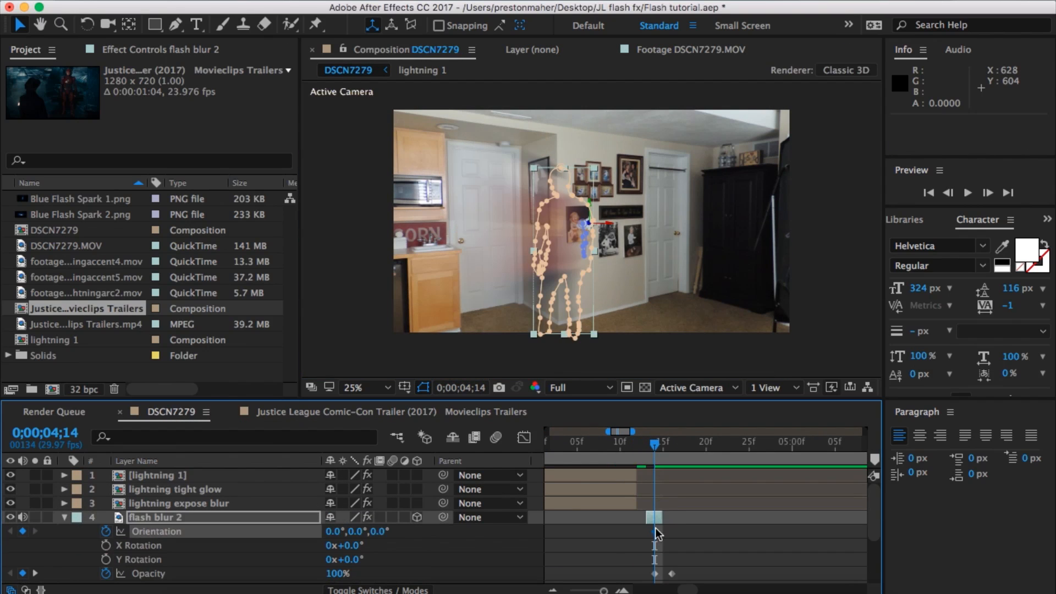
Undo the last change to the flash blur 2 layer and create a black solid starting at 0;00;04;15
key(super+z)
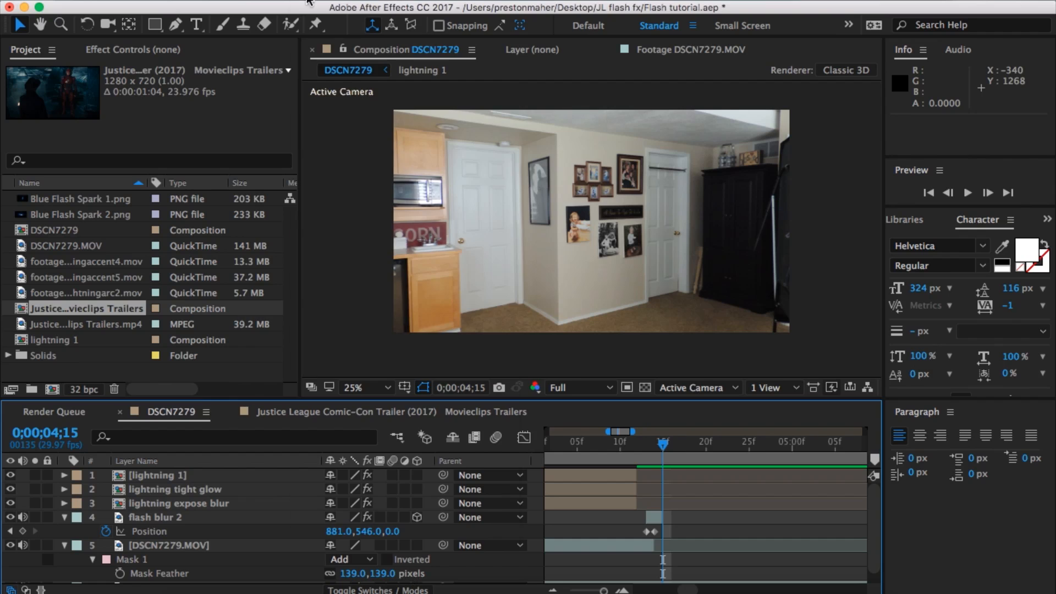
key(super+y)
click(433, 345)
click(581, 449)
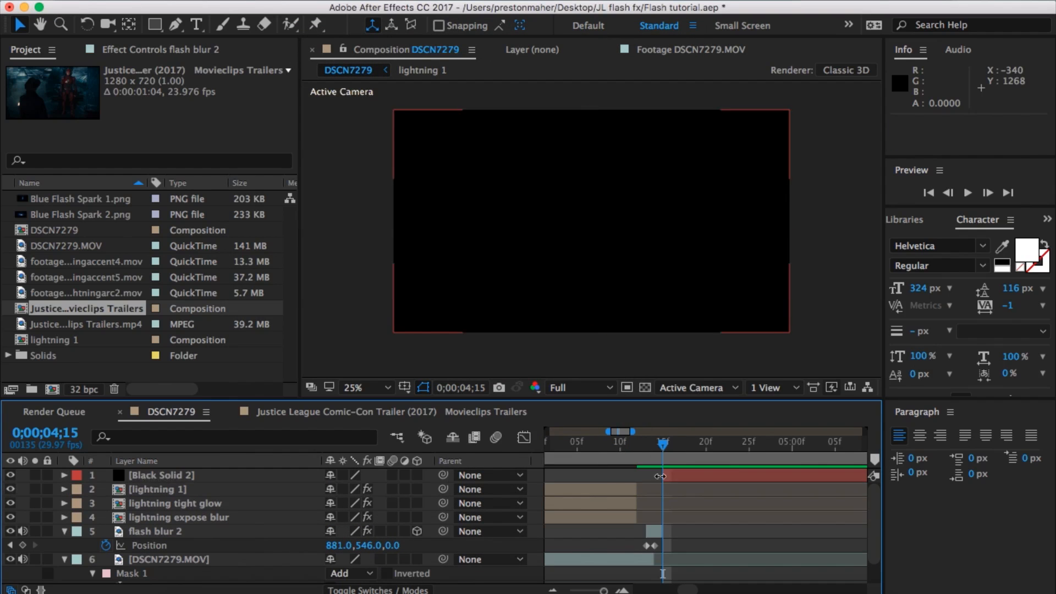
Apply a Lens Flare to the black solid with its Flare Center at 960.0,540.0
click(358, 0)
mouse_move(384, 208)
click(600, 488)
drag(552, 199, 592, 222)
Apply CC Vector Blur to the black solid with Type Direction Center and an Amount of 147.0
click(357, 0)
mouse_move(434, 99)
click(574, 193)
drag(172, 182, 292, 182)
click(228, 168)
click(229, 183)
click(228, 168)
click(228, 183)
click(228, 168)
click(228, 183)
drag(187, 197, 221, 202)
Set the blending mode of the Black Solid 2 layer to Add
click(378, 590)
click(353, 475)
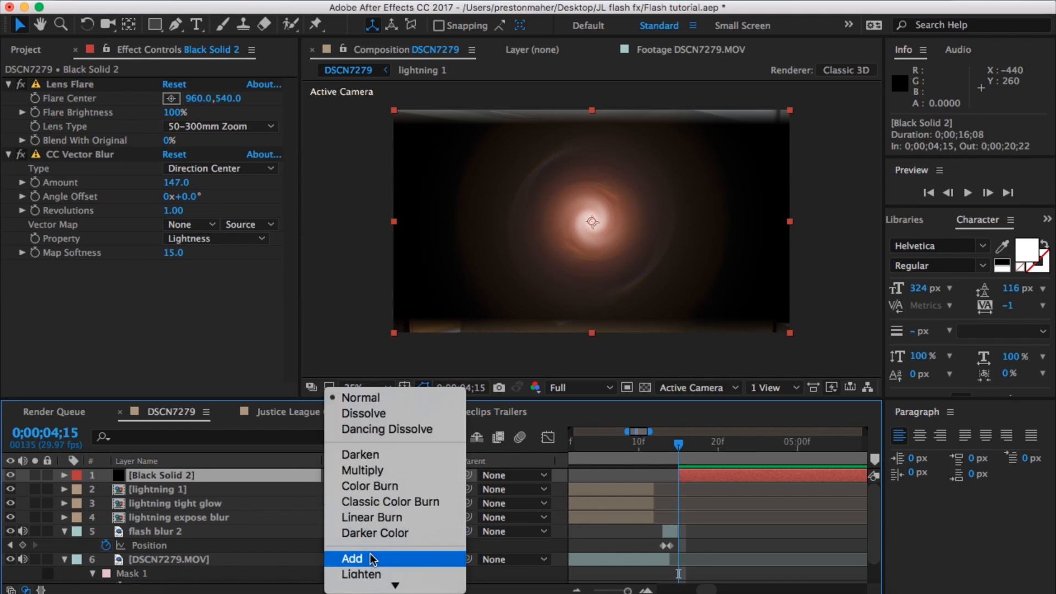
click(355, 558)
Apply Tint to the solid with white mapped to blue, and set the Flare Brightness to 132%
click(357, 0)
mouse_move(407, 146)
click(572, 565)
click(171, 295)
drag(177, 113, 199, 114)
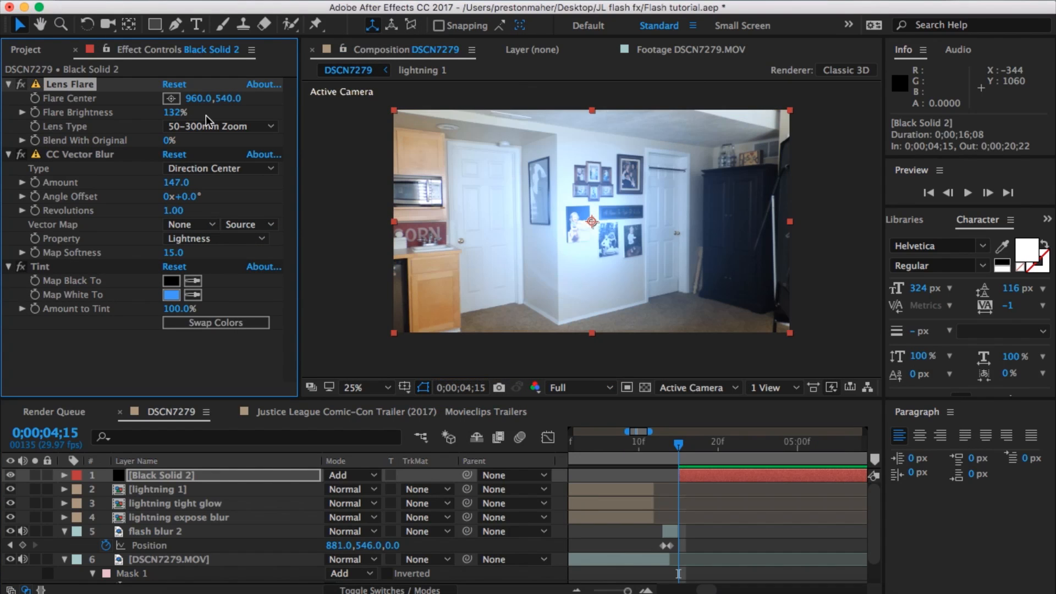
Draw an elliptical mask around the flare on Black Solid 2 and feather it by 160 pixels
key(q)
key(q)
drag(709, 308, 465, 147)
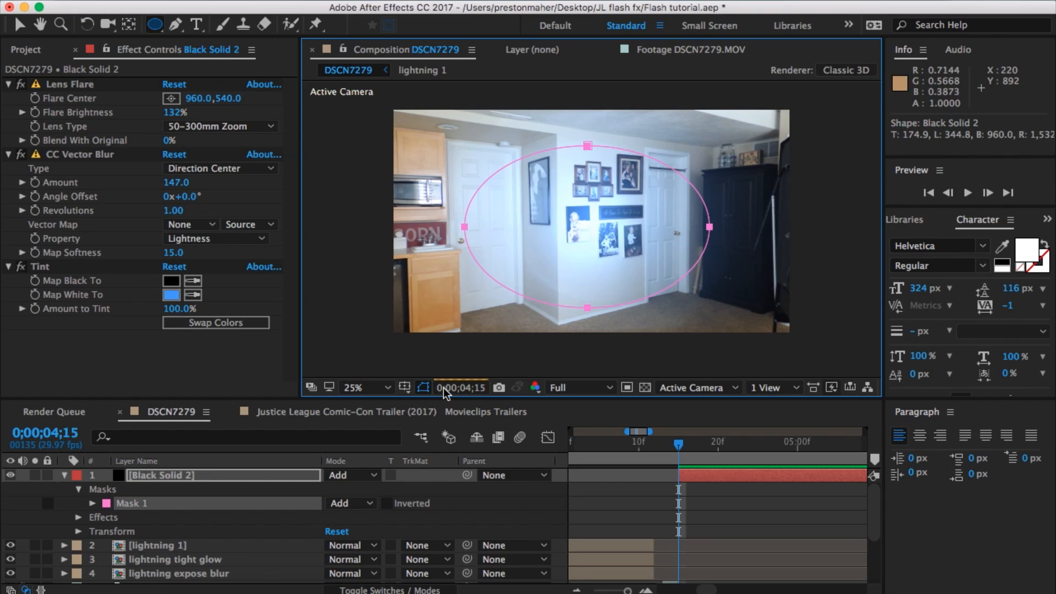
key(f)
drag(357, 504, 382, 503)
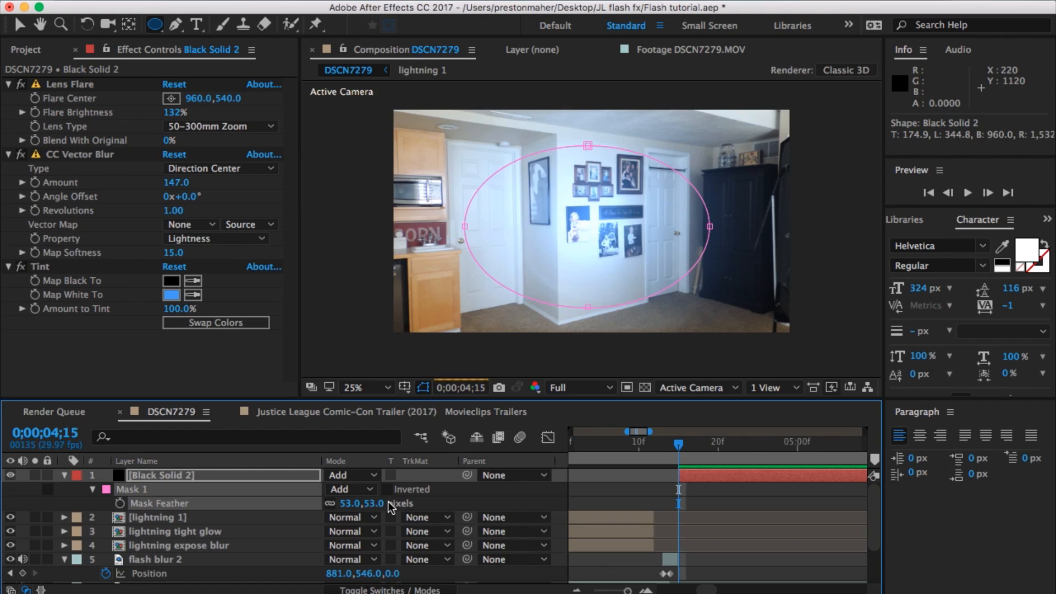
click(64, 475)
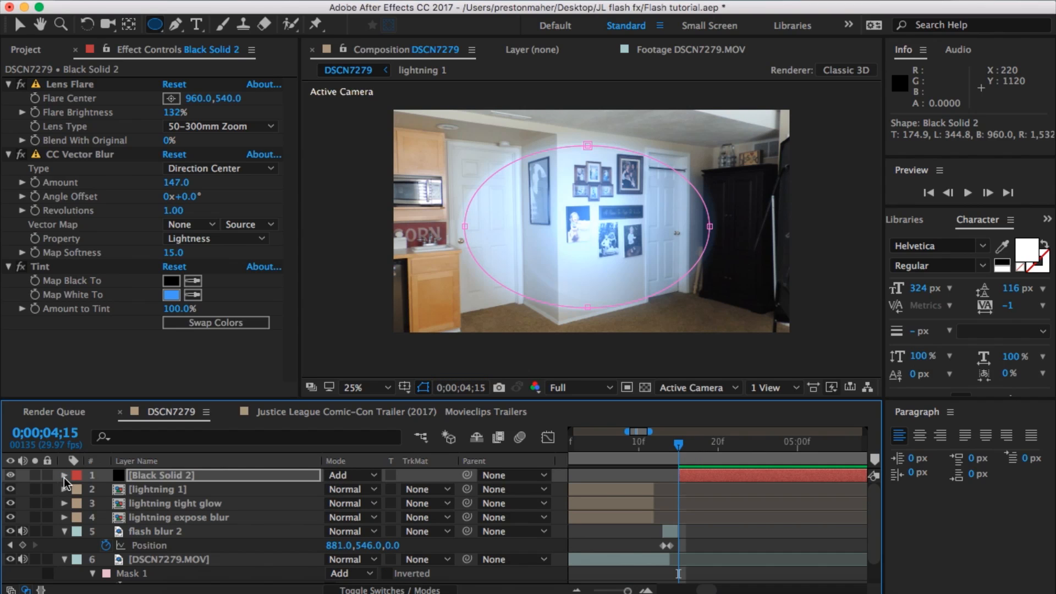
key(f)
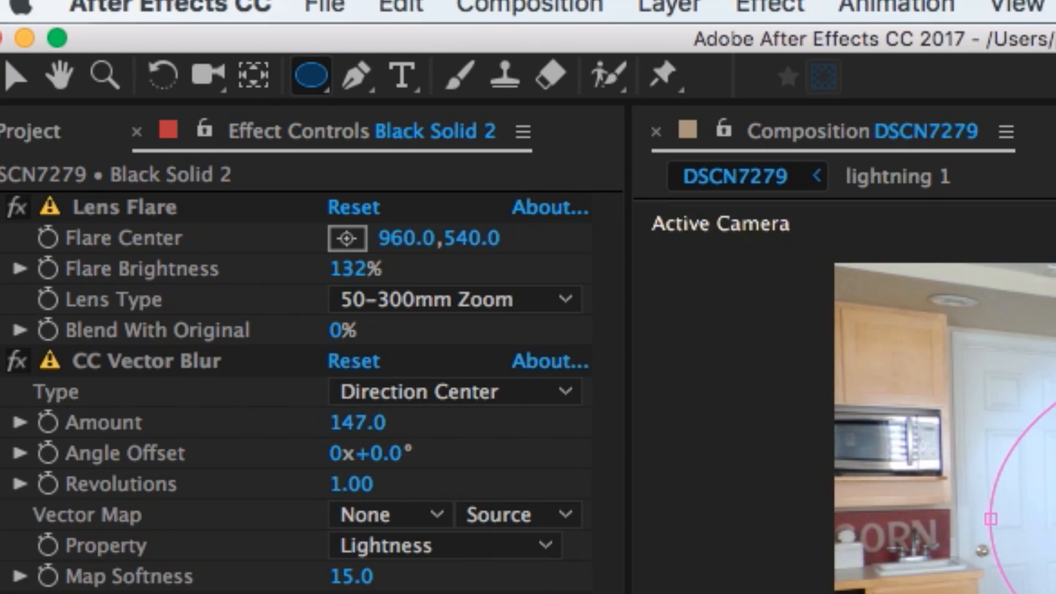
Set the Flare Brightness to 100% and pull the left edge of the elliptical mask slightly inward
click(348, 269)
text(100)
key(Return)
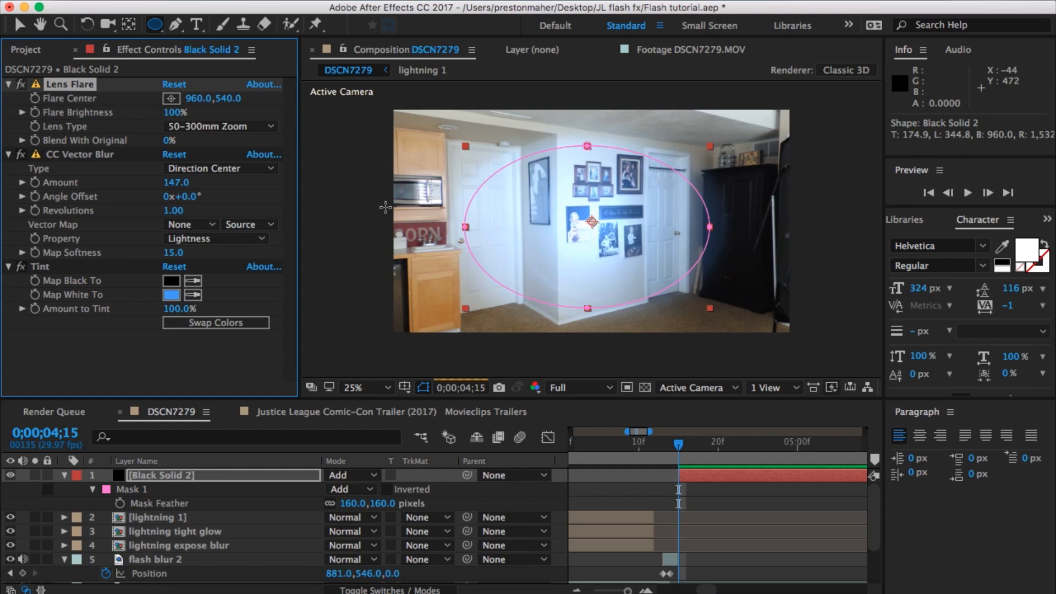
click(15, 76)
drag(990, 518, 1009, 518)
Apply the Exposure effect to the flare solid and set its Exposure to 2.18
click(353, 1)
mouse_move(407, 146)
click(608, 380)
drag(174, 305, 275, 312)
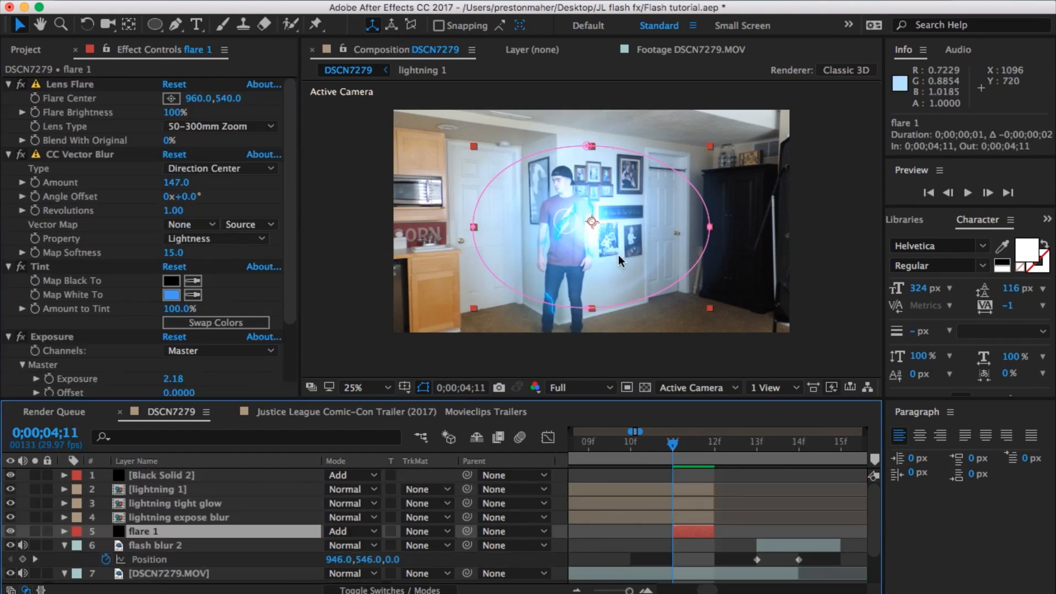
Move the flare 1 layer down to the floor by the character's feet and scale it down
drag(618, 255, 541, 331)
mouse_move(532, 248)
mouse_down()
mouse_move(536, 238)
mouse_move(546, 256)
mouse_up()
drag(414, 330, 447, 334)
click(388, 368)
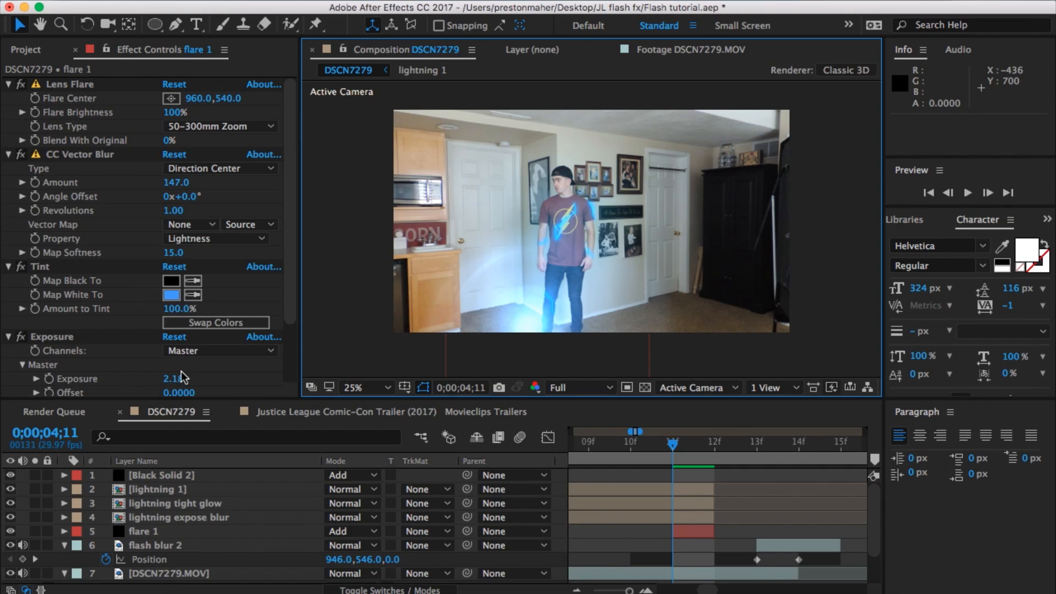
Set the flare's Exposure to 3.67 and Flare Brightness to 80%, and reposition it beside the character's arm
drag(174, 378, 303, 356)
drag(544, 259, 507, 209)
drag(172, 112, 157, 112)
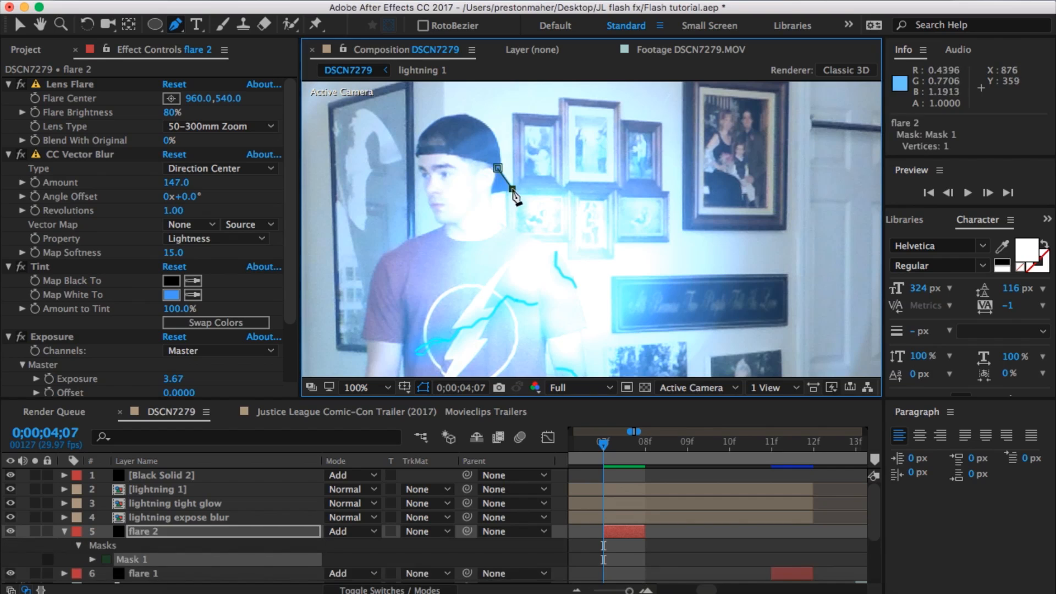
Trace a mask with the Pen tool on flare 2 from the back of the cap down the body and around the legs
click(559, 161)
scroll(566, 279, down, 3)
drag(588, 282, 591, 299)
drag(590, 338, 592, 179)
click(541, 357)
drag(541, 358, 542, 195)
drag(548, 261, 549, 294)
click(551, 291)
click(555, 331)
drag(557, 355, 560, 247)
click(401, 123)
drag(403, 125, 440, 255)
click(366, 294)
drag(378, 292, 471, 348)
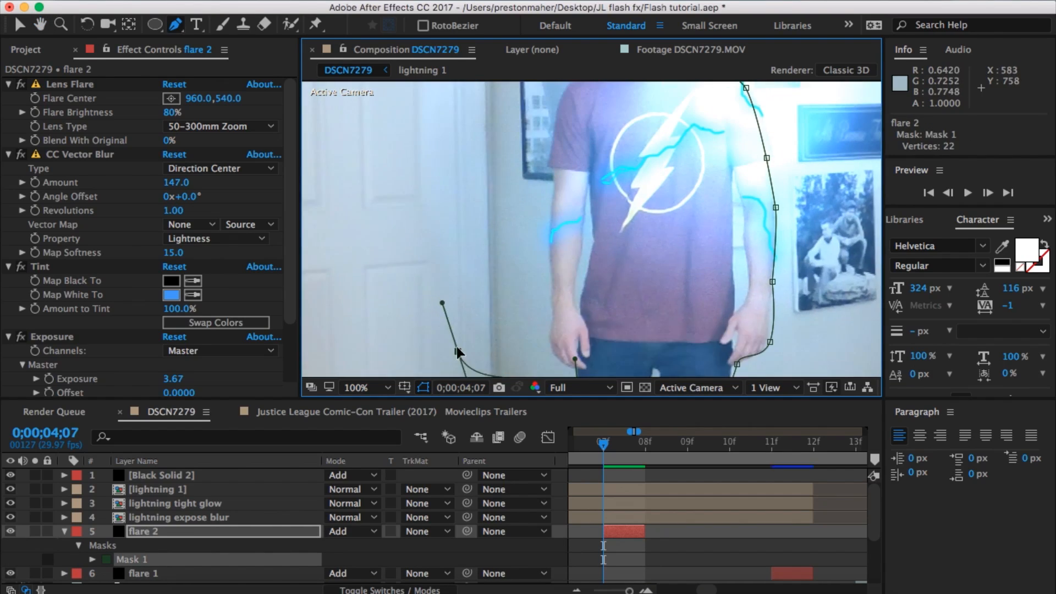
Continue the flare 2 mask up the character's other arm, shoulder and face, and close it at the cap
click(523, 259)
click(602, 173)
click(650, 99)
click(557, 338)
double_click(565, 170)
click(406, 50)
drag(565, 171, 568, 180)
mouse_move(632, 104)
mouse_down()
mouse_move(615, 246)
mouse_move(619, 200)
mouse_up()
click(631, 241)
click(685, 182)
Set Mask 1 on flare 2 to Subtract and feather it by 4 pixels
key(m)
click(351, 545)
click(365, 520)
drag(519, 273, 382, 273)
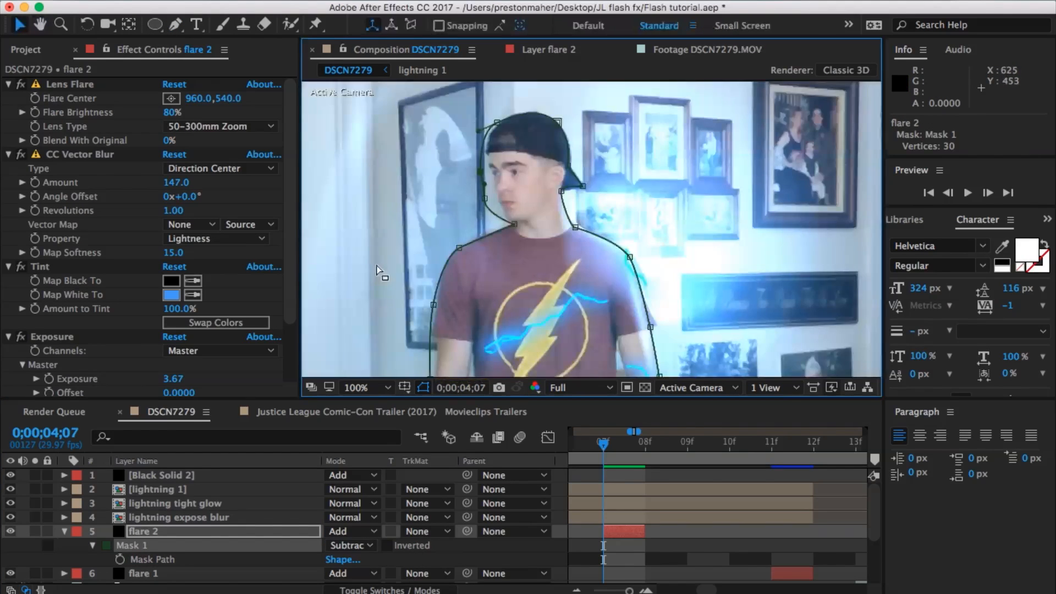
drag(619, 350, 619, 210)
key(f)
Draw a second, curved mask on flare 2 across the character's legs and the floor
click(609, 134)
scroll(608, 138, down, 1)
key(g)
click(737, 357)
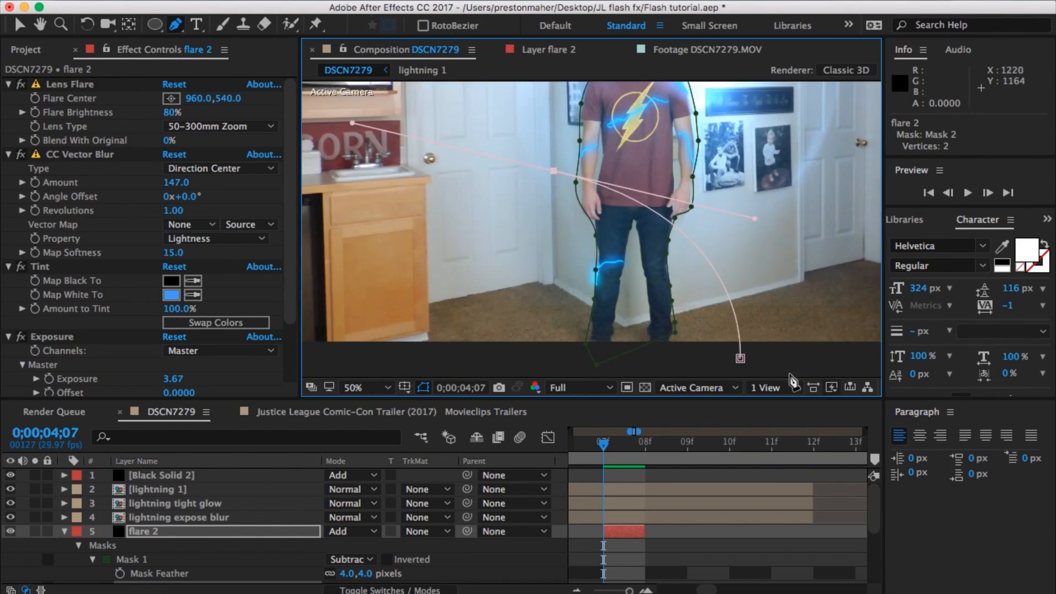
click(727, 245)
Set Mask 2 on flare 2 to Subtract and increase its feather
key(f)
click(351, 545)
click(363, 519)
drag(358, 560, 379, 561)
click(64, 503)
Move the flash blur 2 layer to start at 0;00;04;14 and return the time to 0;00;04;11
drag(634, 432, 635, 431)
click(724, 442)
drag(732, 533, 815, 533)
drag(724, 441, 639, 441)
Open the footagecrate-3dlightningaccent4.mov clip and preview its lightning animation
click(25, 50)
double_click(88, 262)
drag(383, 358, 525, 353)
key(space)
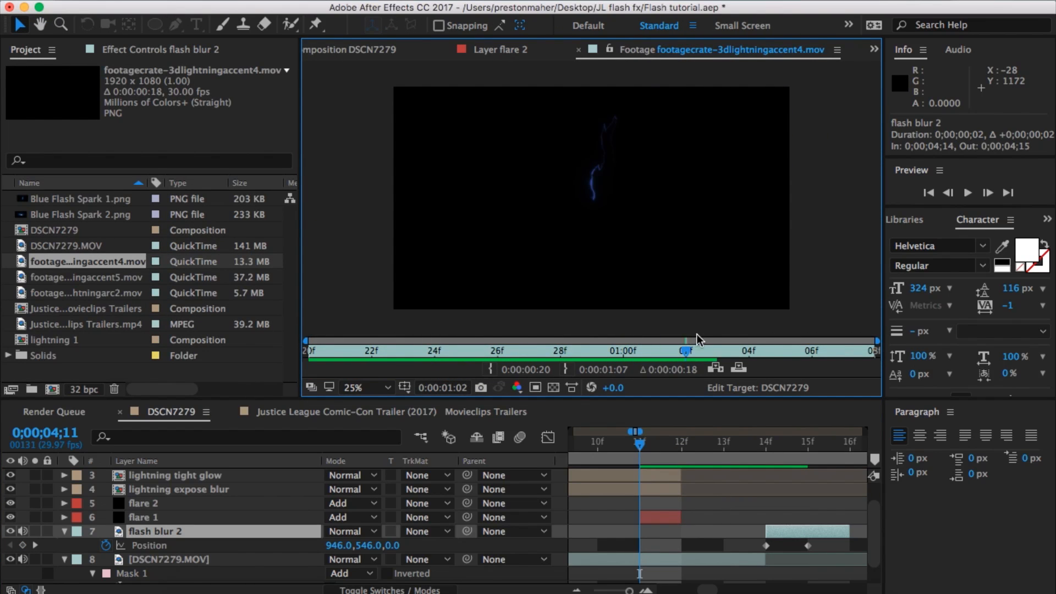
click(99, 275)
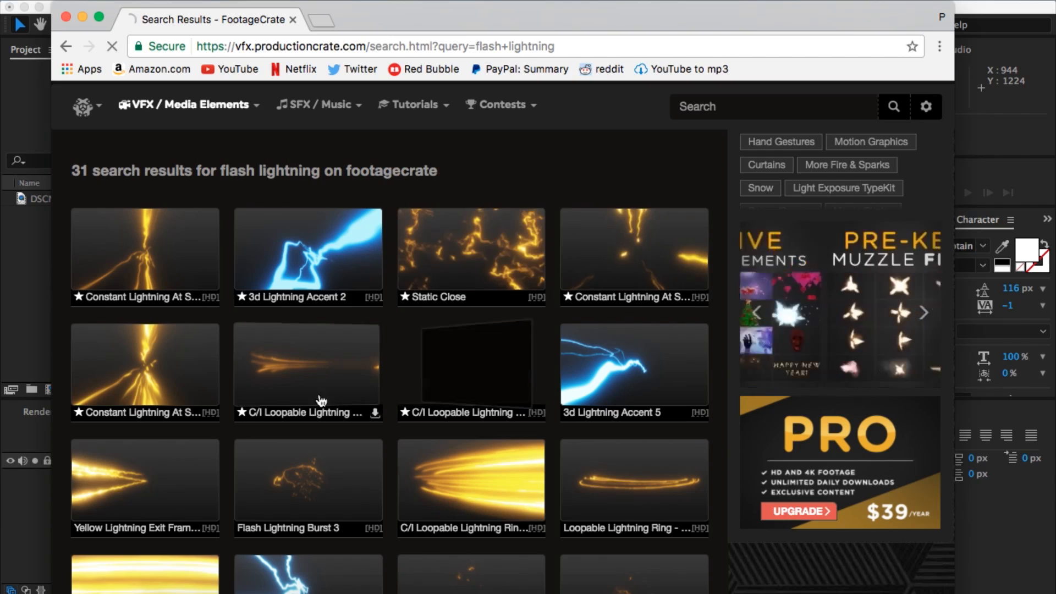
Switch to the FootageCrate flash lightning search results in the browser and download the 3d Lightning Accent 5 clip
scroll(320, 401, down, 3)
click(703, 283)
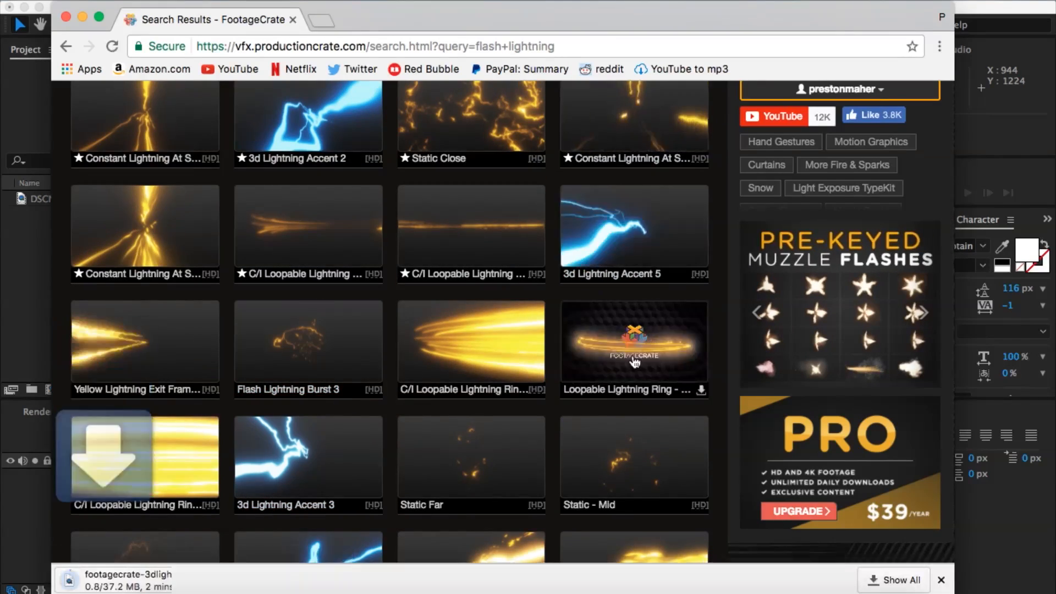
scroll(376, 375, down, 5)
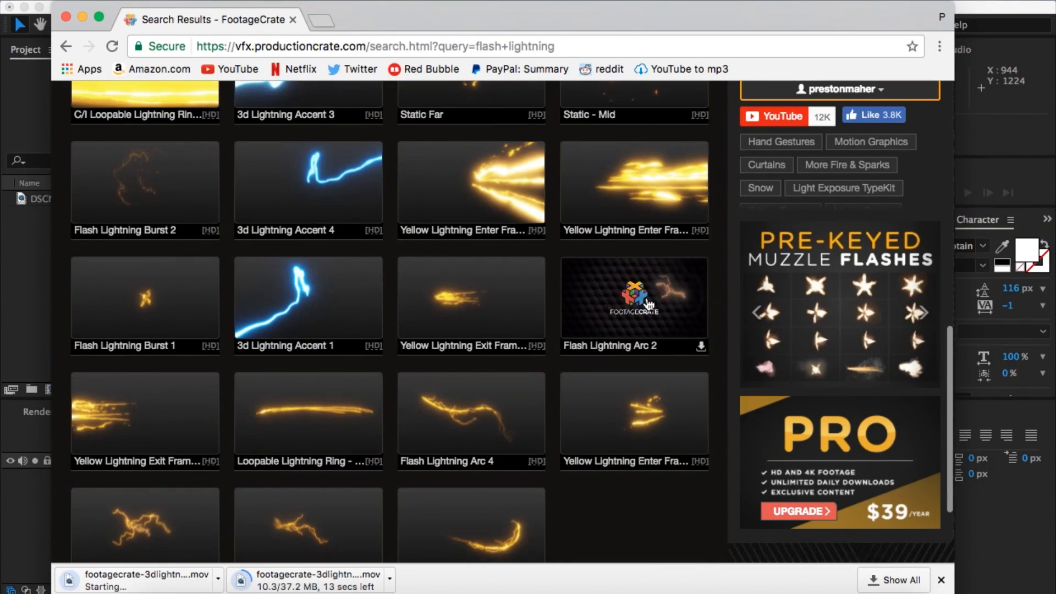
Download the Flash Lightning Arc 2 clip and browse the Magic Powers category of VFX elements
click(700, 346)
scroll(586, 444, down, 2)
click(372, 452)
scroll(391, 361, up, 6)
scroll(391, 360, up, 10)
mouse_move(141, 129)
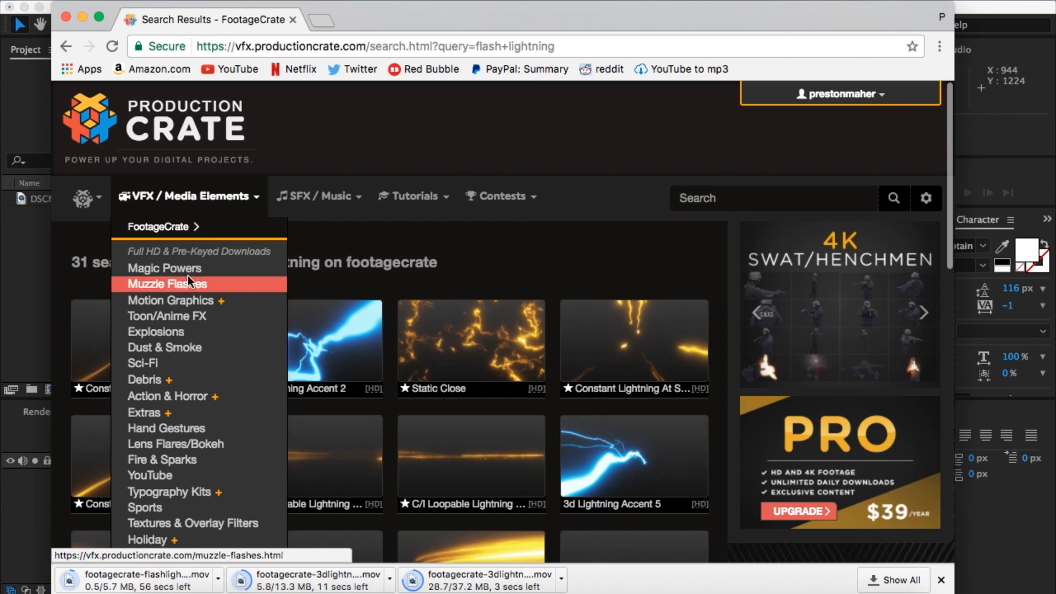
click(146, 267)
scroll(480, 361, down, 5)
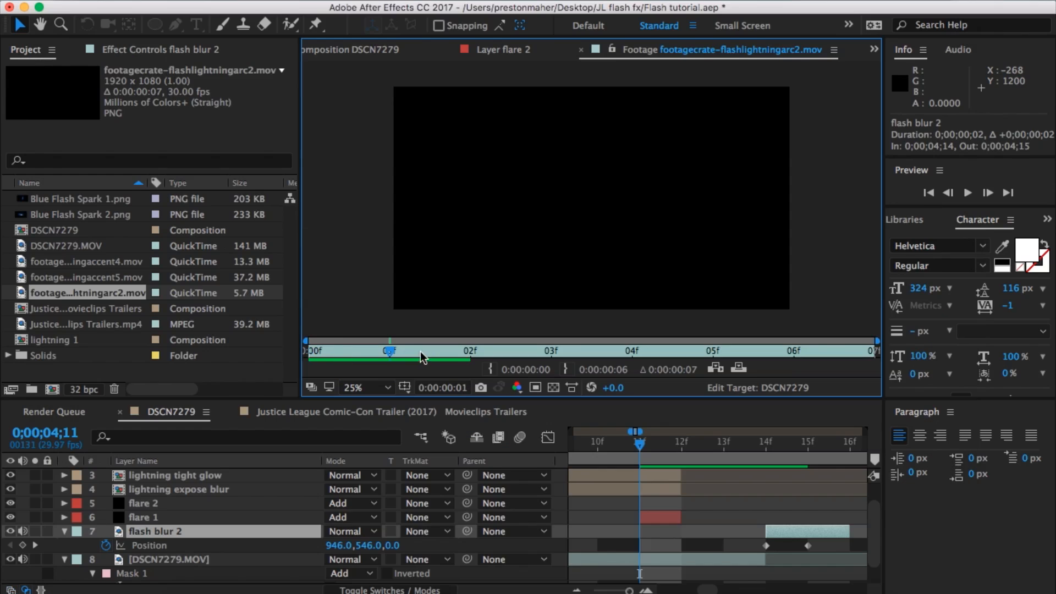
Preview footagecrate-flashlightningarc2.mov in After Effects and add it to the DSCN7279 composition above flare 2, starting at 0;00;04;11
drag(420, 351, 527, 347)
drag(613, 352, 309, 357)
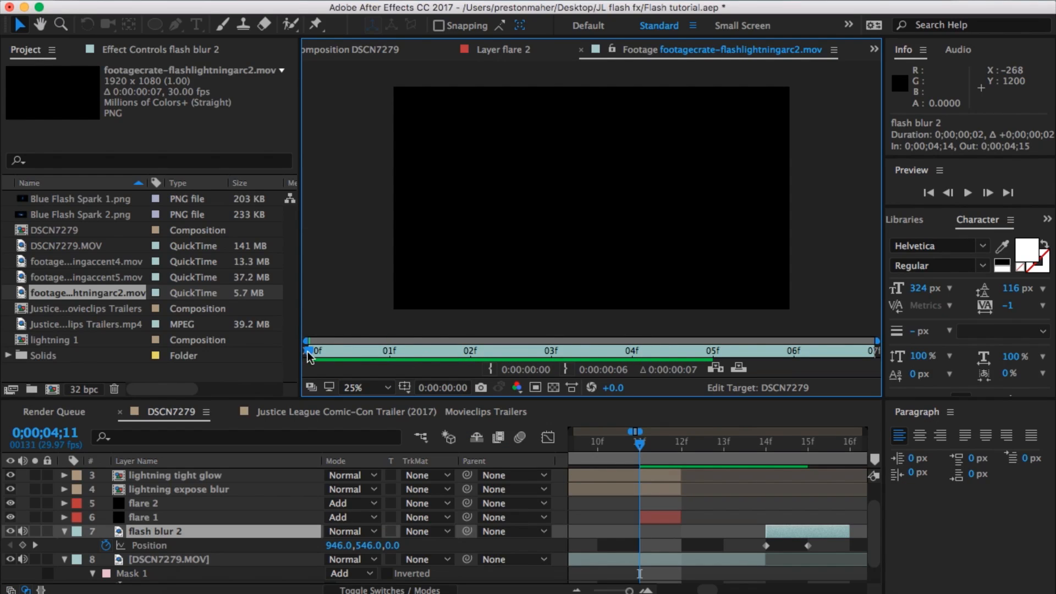
click(372, 46)
drag(88, 293, 698, 484)
click(683, 460)
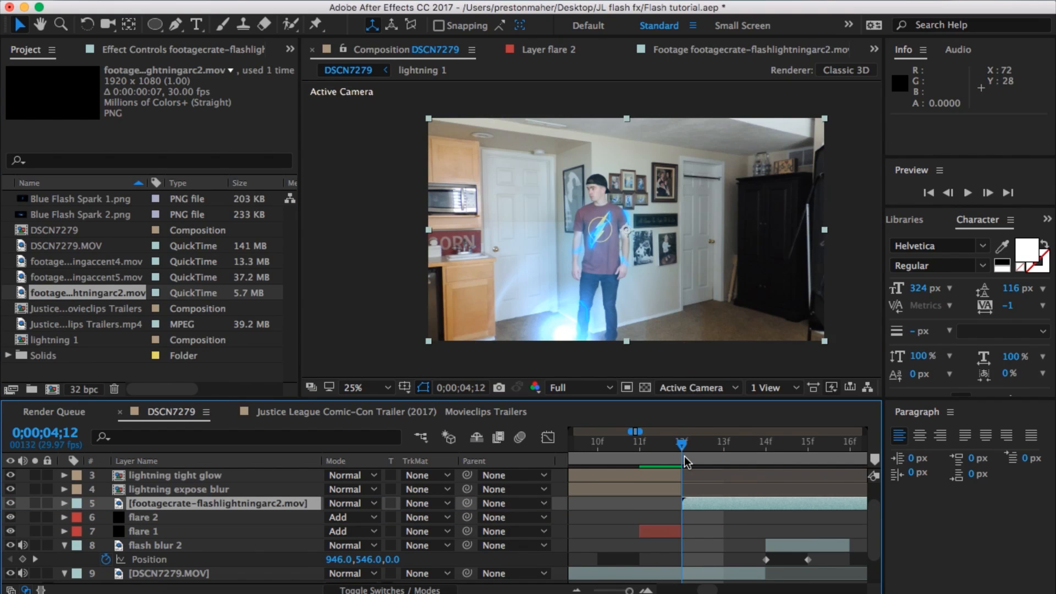
click(714, 454)
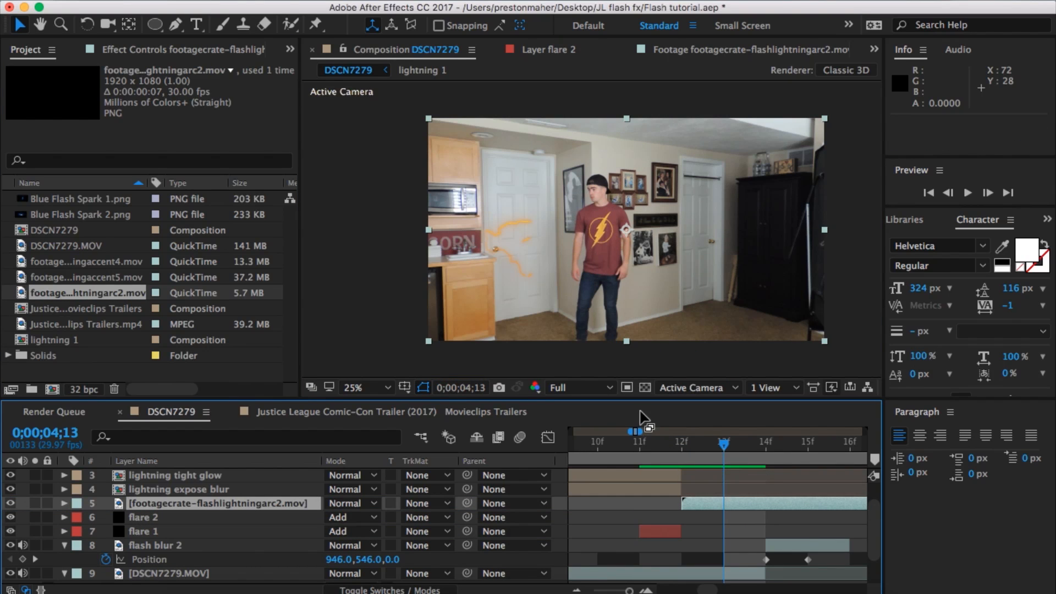
drag(678, 501, 677, 506)
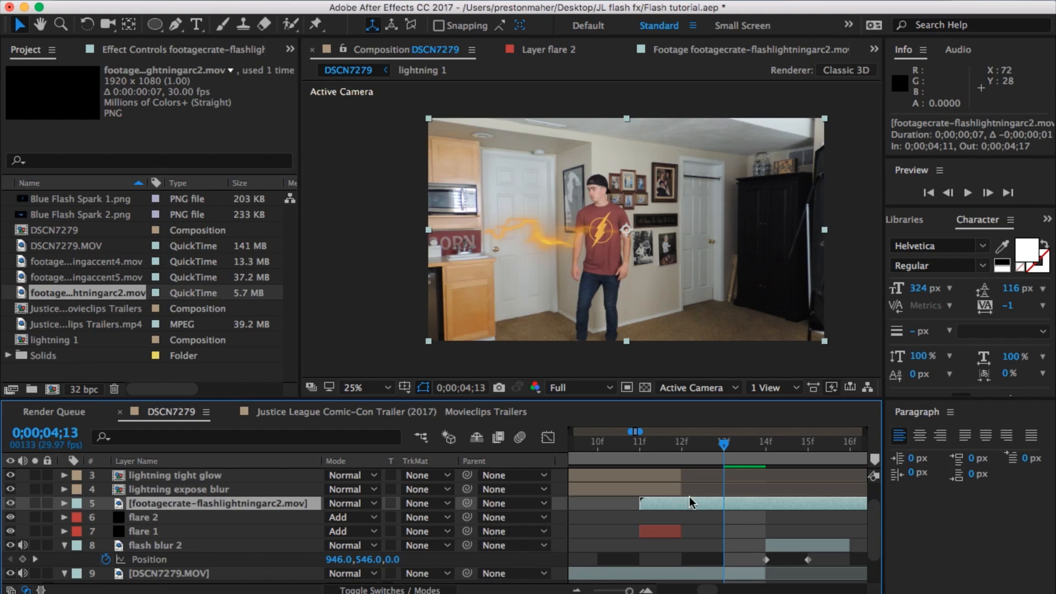
Apply a Tint effect to the flashlightningarc2 layer and map white to light blue
click(360, 1)
mouse_move(483, 144)
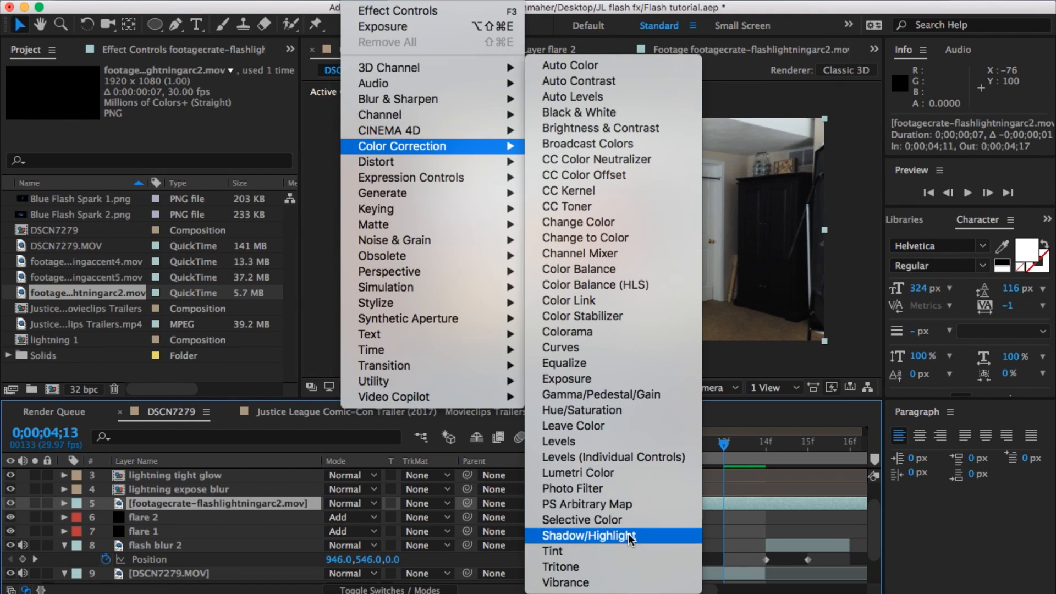
click(599, 545)
click(171, 112)
click(780, 453)
drag(757, 374, 655, 318)
drag(784, 453, 781, 464)
drag(690, 372, 691, 356)
key(Return)
Map black to dark blue in the flashlightningarc2 Tint effect and check the arc on neighbouring frames
click(171, 99)
click(781, 447)
drag(751, 426, 769, 480)
key(Return)
click(674, 451)
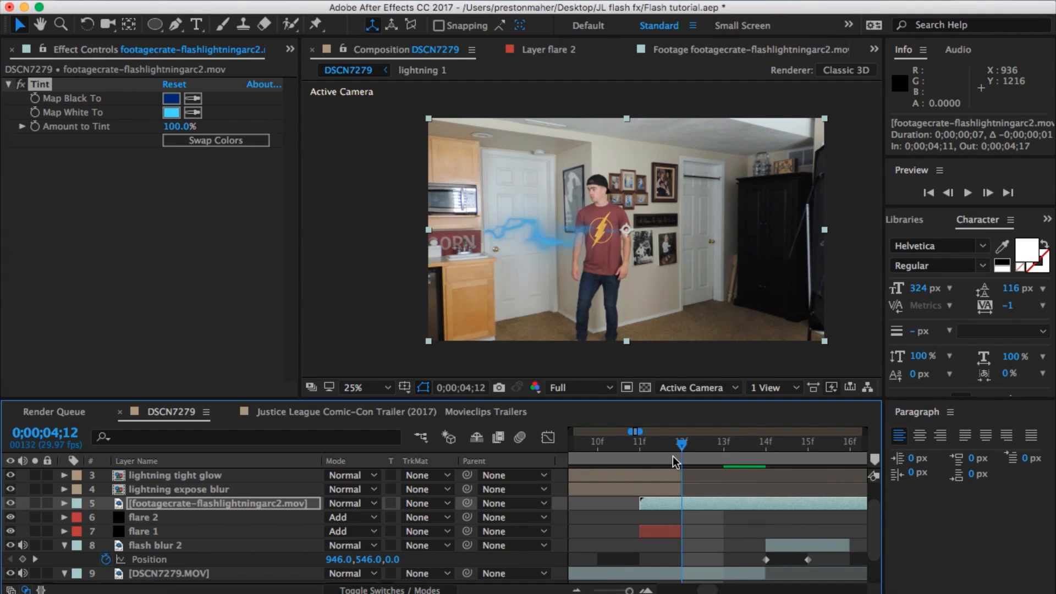
click(654, 448)
click(727, 448)
Add an Exposure effect to the flashlightningarc2 layer with Exposure 0.50 and check the frames around 0;00;04;16
click(352, 0)
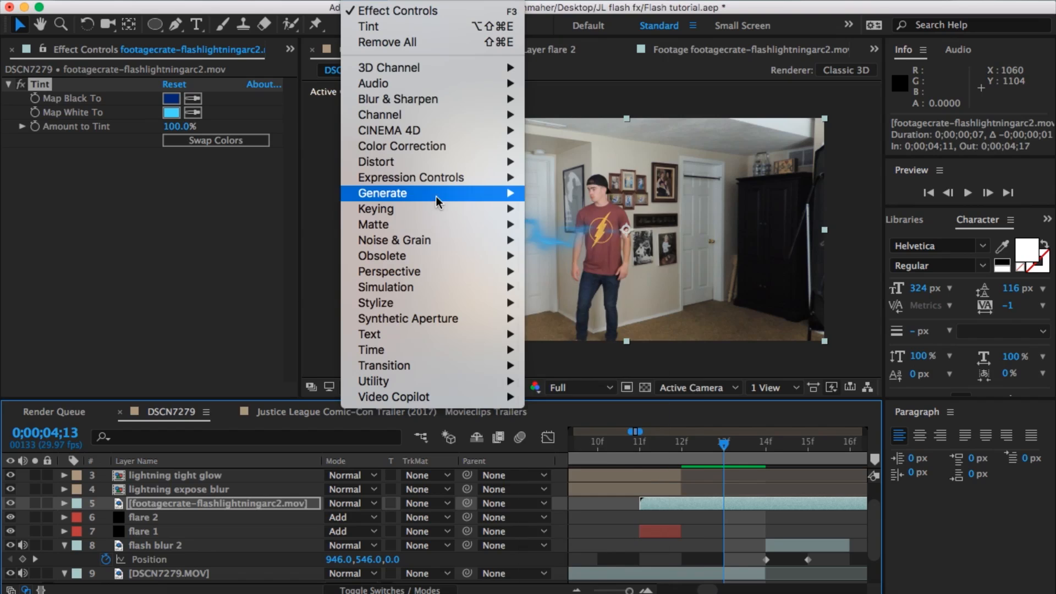
click(599, 382)
drag(217, 198, 218, 198)
click(352, 0)
click(550, 447)
drag(629, 591, 625, 590)
click(731, 451)
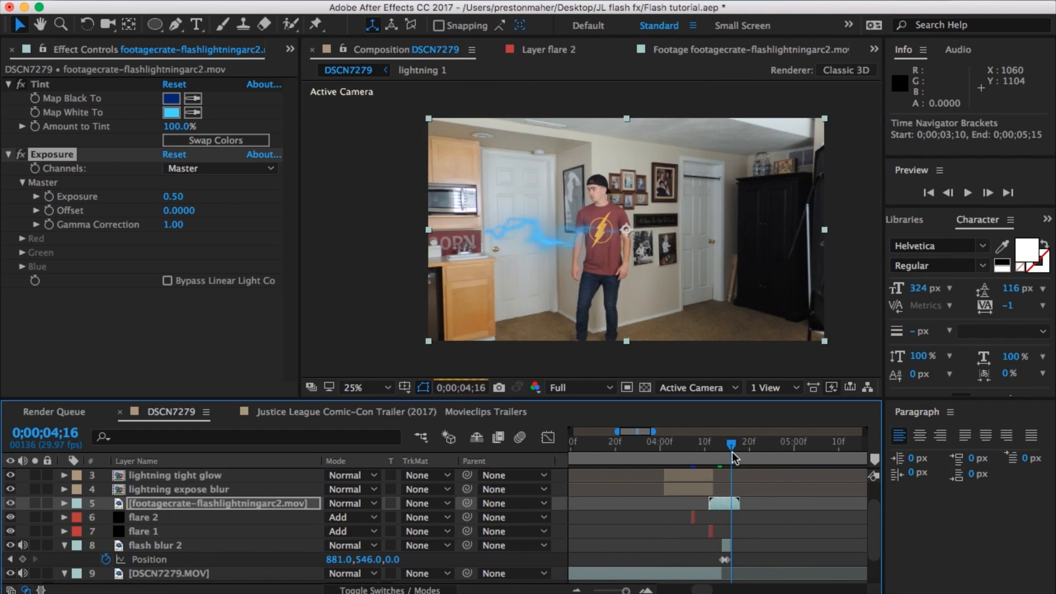
drag(731, 451, 737, 453)
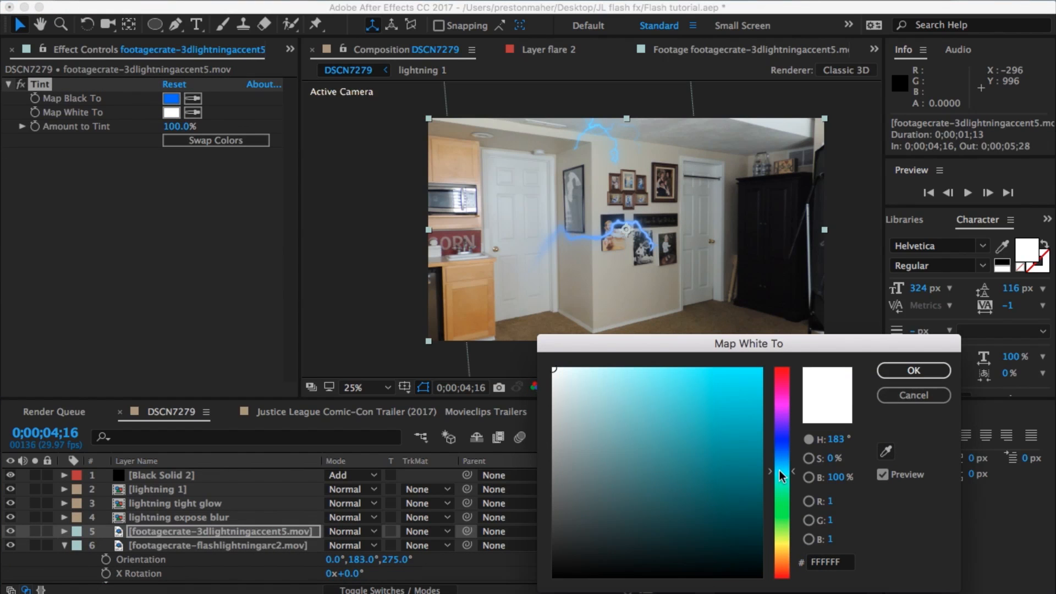
Map white to pale cyan in the 3dlightningaccent5 Tint effect and add an Exposure effect to that layer
drag(608, 380, 598, 354)
key(Return)
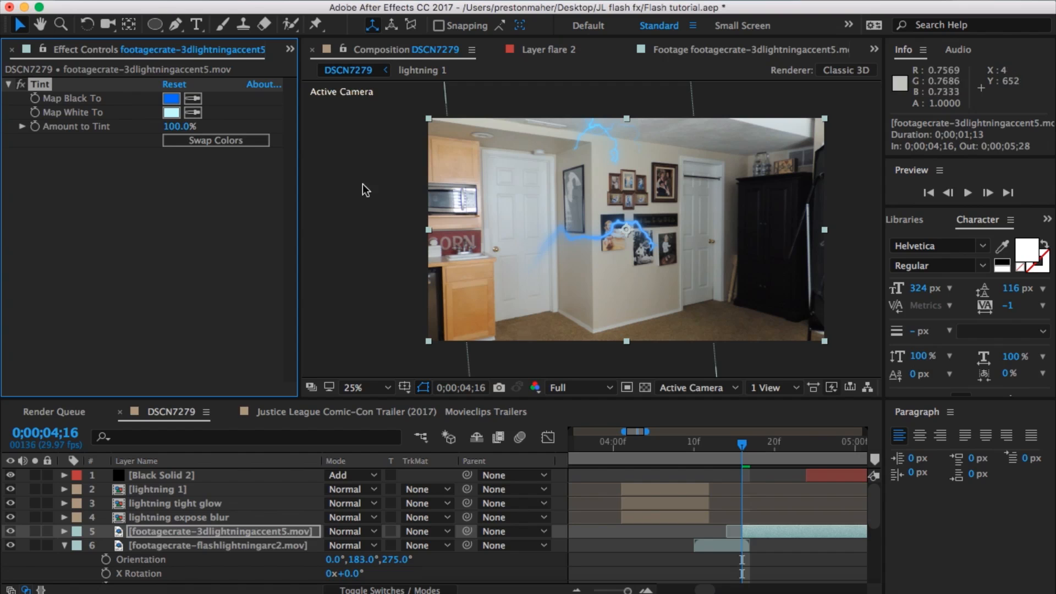
click(337, 5)
mouse_move(451, 144)
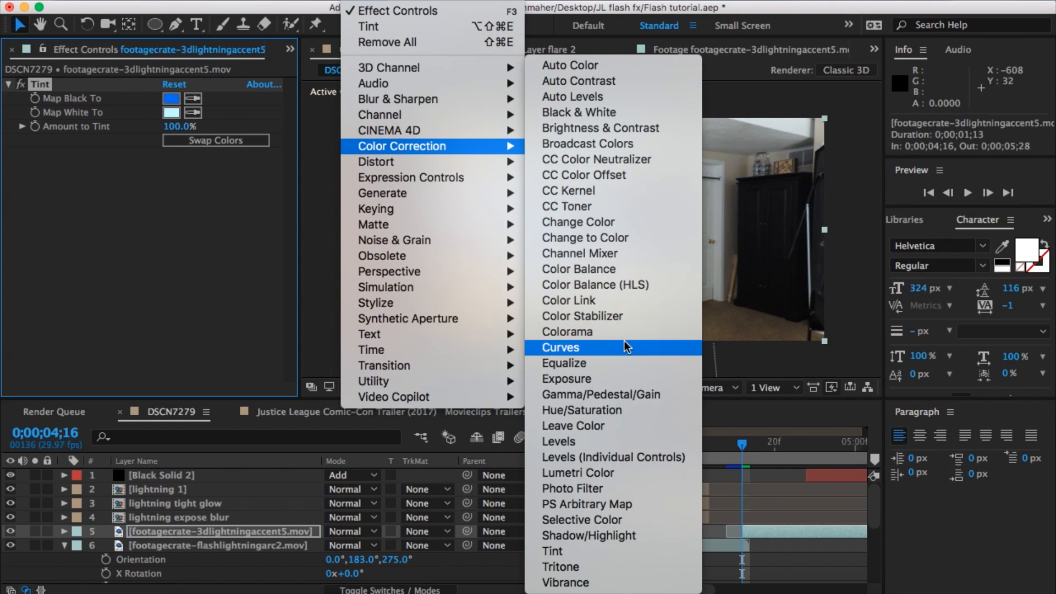
click(626, 377)
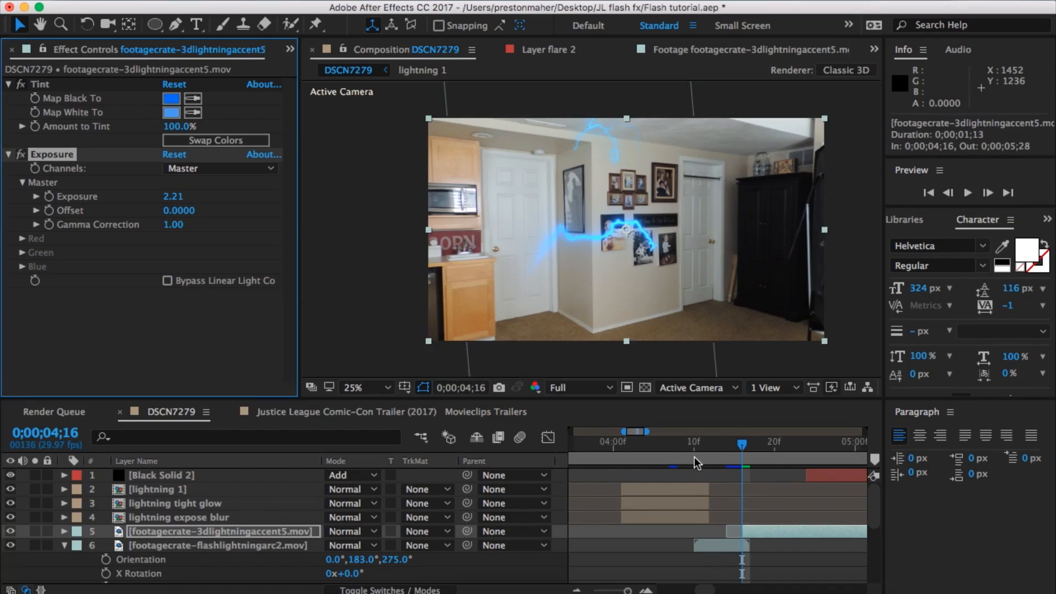
Move the 3dlightningaccent5 layer three frames earlier and add a Position keyframe to it
drag(761, 530, 752, 530)
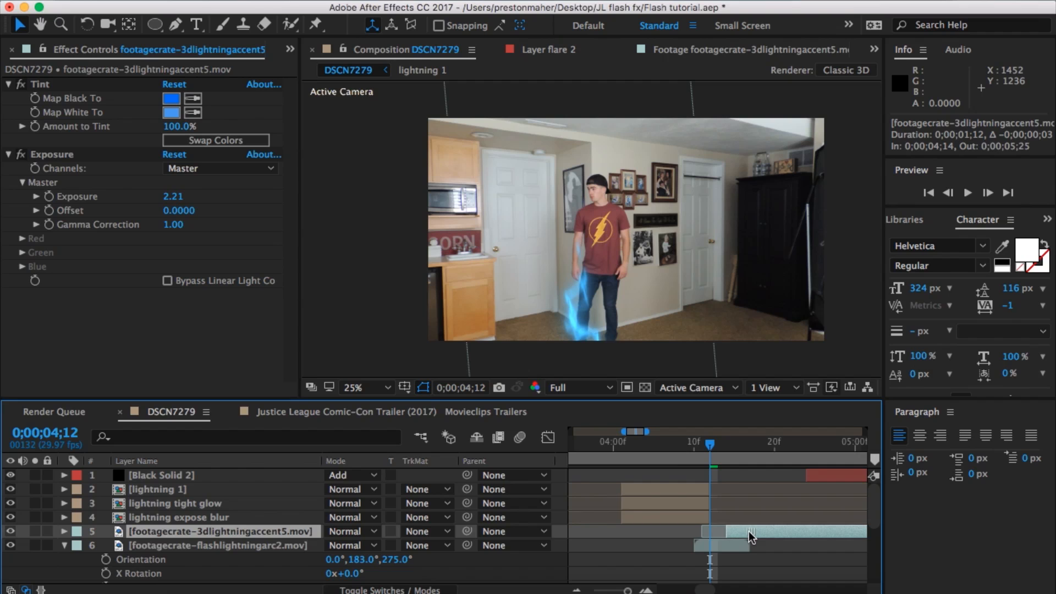
key(alt+shift+p)
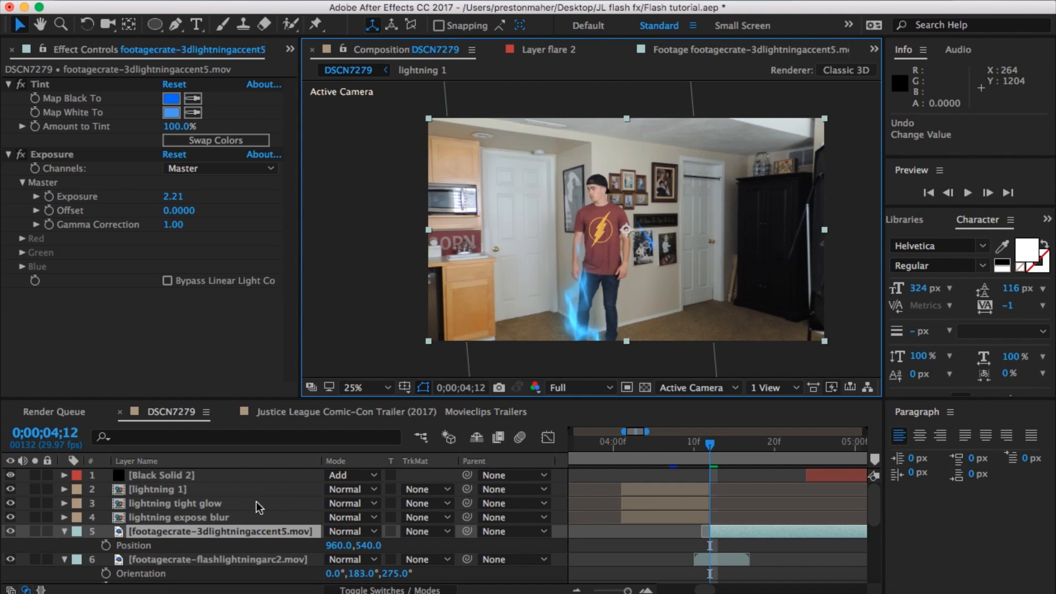
Set the 3dlightningaccent5 and flashlightningarc2 layers to Add mode and step through the frames to 0;00;04;17
click(352, 530)
click(411, 163)
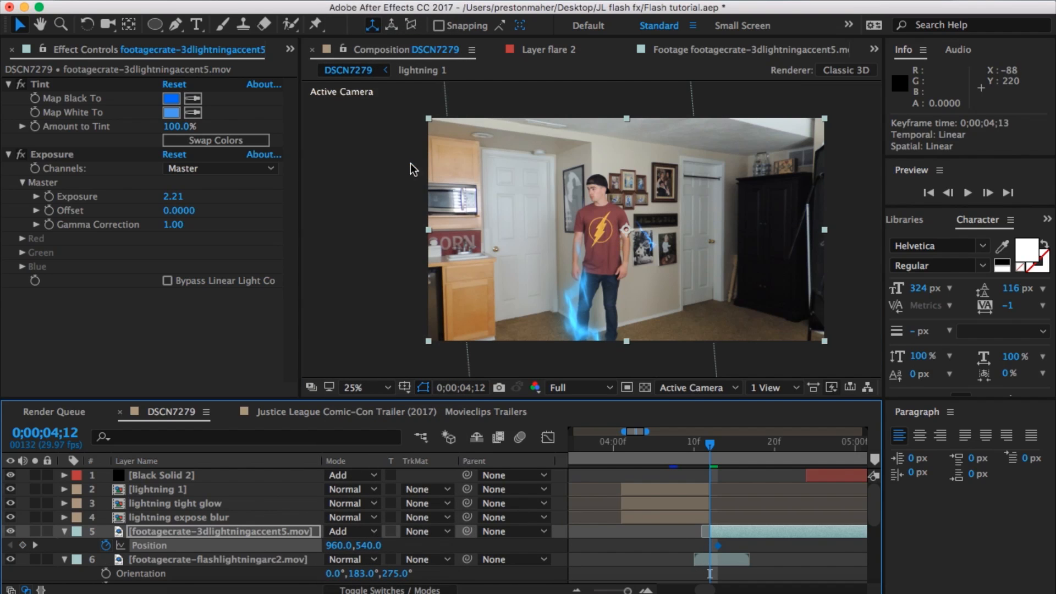
click(351, 558)
click(362, 157)
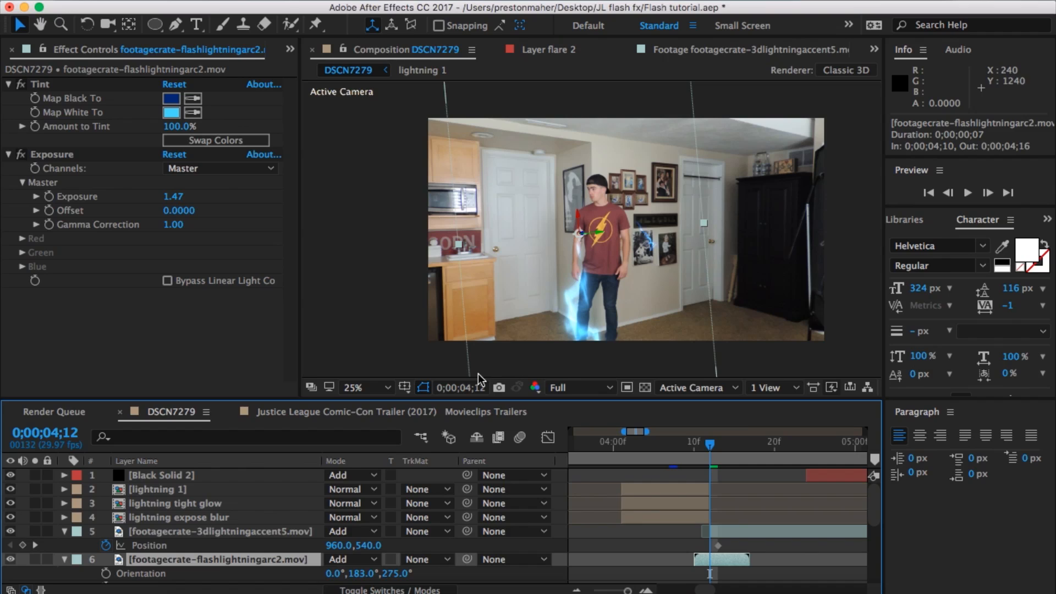
click(988, 193)
click(990, 193)
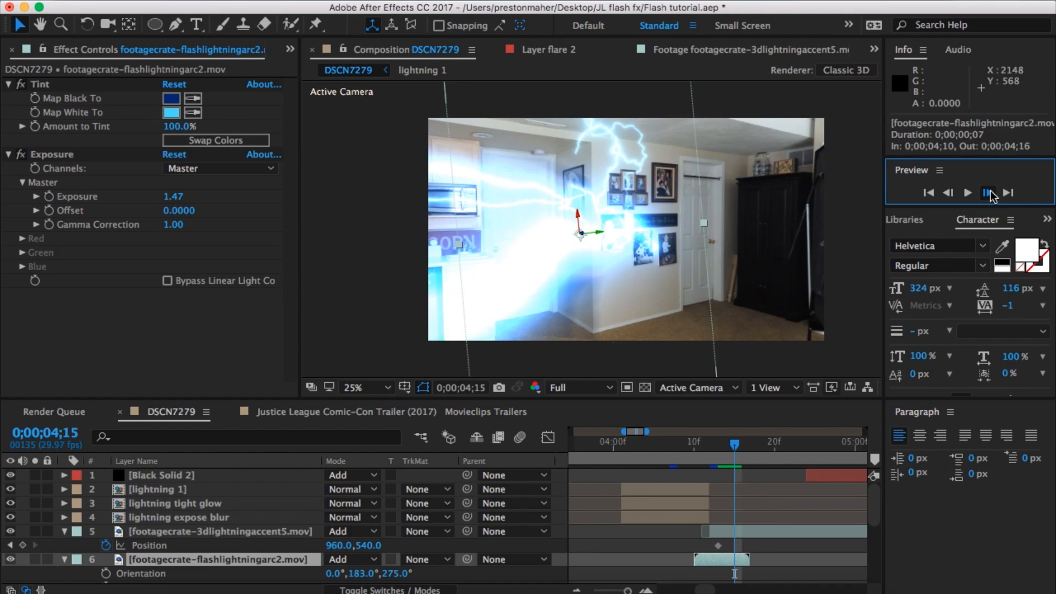
click(988, 193)
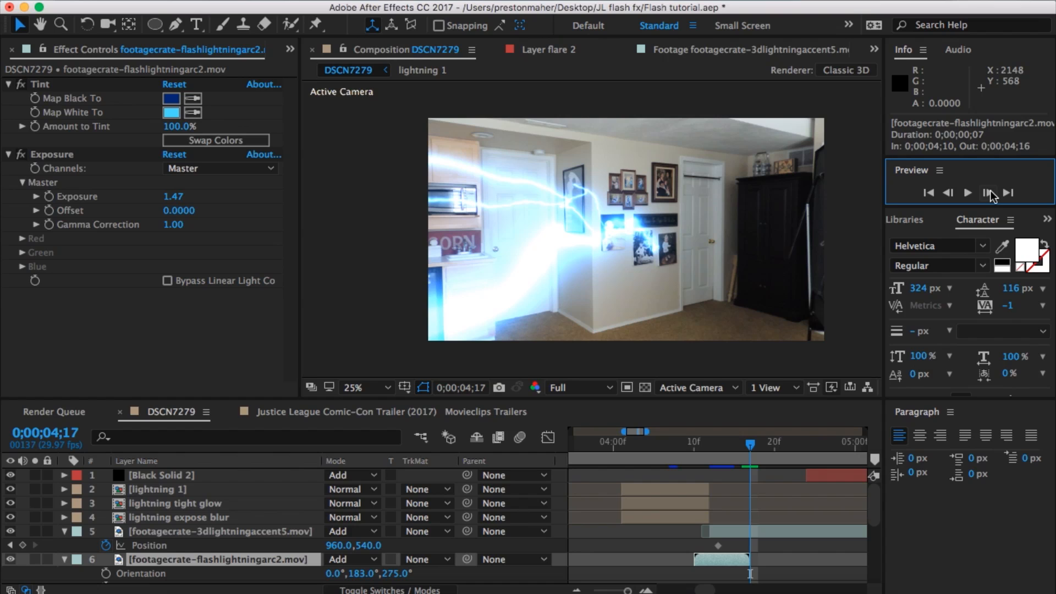
Fade out the 3dlightningaccent5 layer with Opacity keyframes of 100% at 0;00;04;17 and 0% at 0;00;04;20
scroll(772, 434, down, 3)
scroll(772, 434, right, 5)
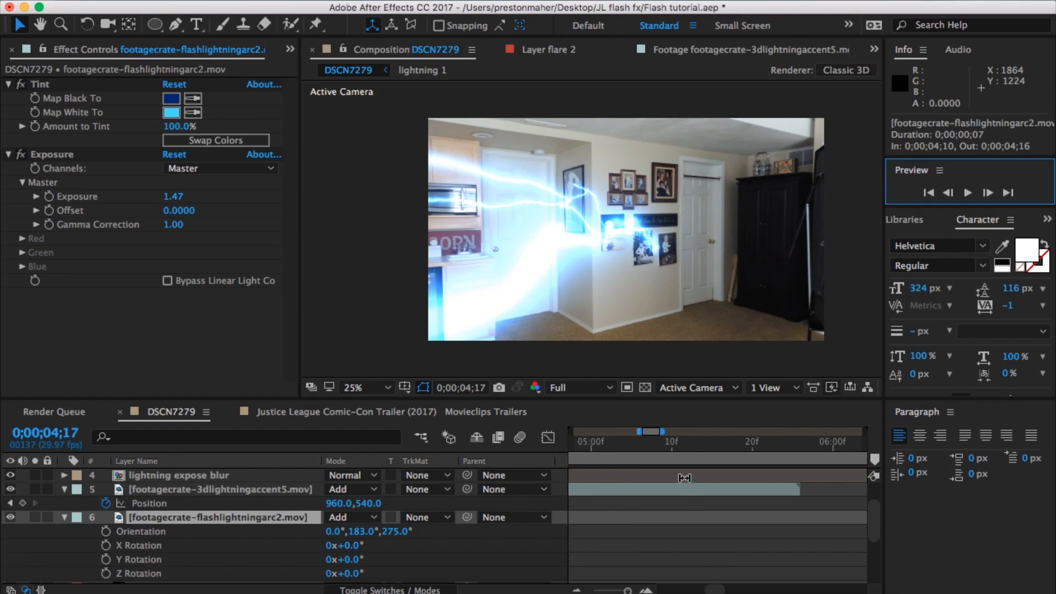
click(683, 491)
scroll(684, 492, left, 5)
scroll(684, 493, up, 1)
scroll(687, 484, up, 2)
scroll(693, 467, right, 5)
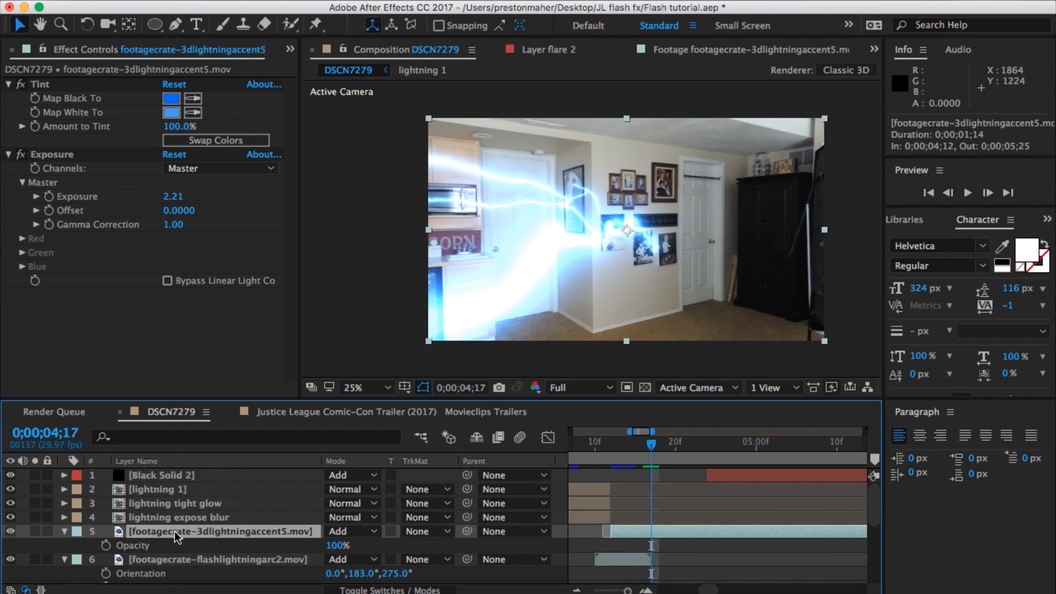
click(107, 545)
click(675, 458)
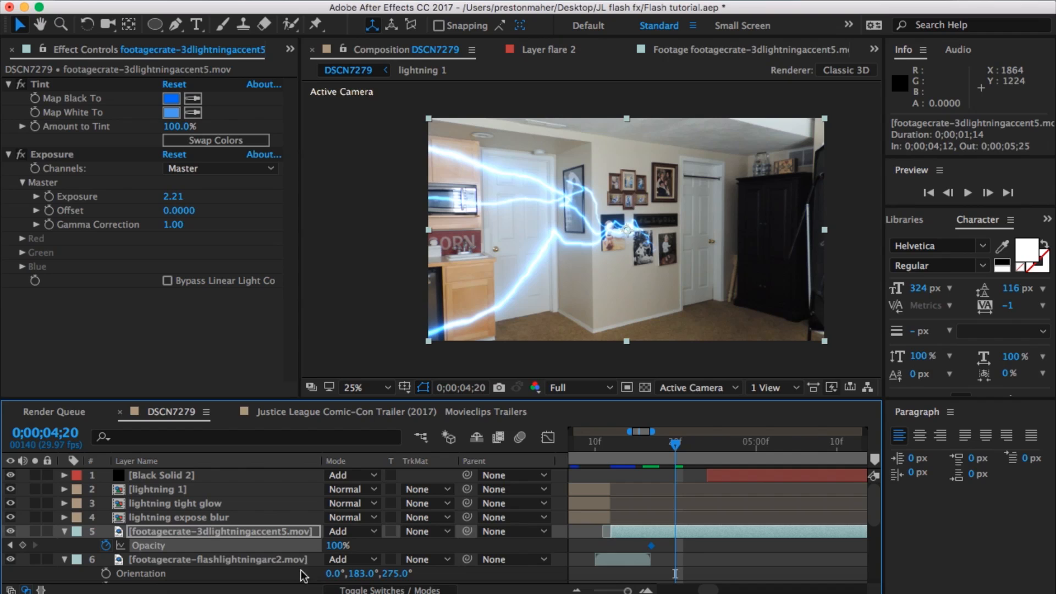
drag(337, 548, 161, 562)
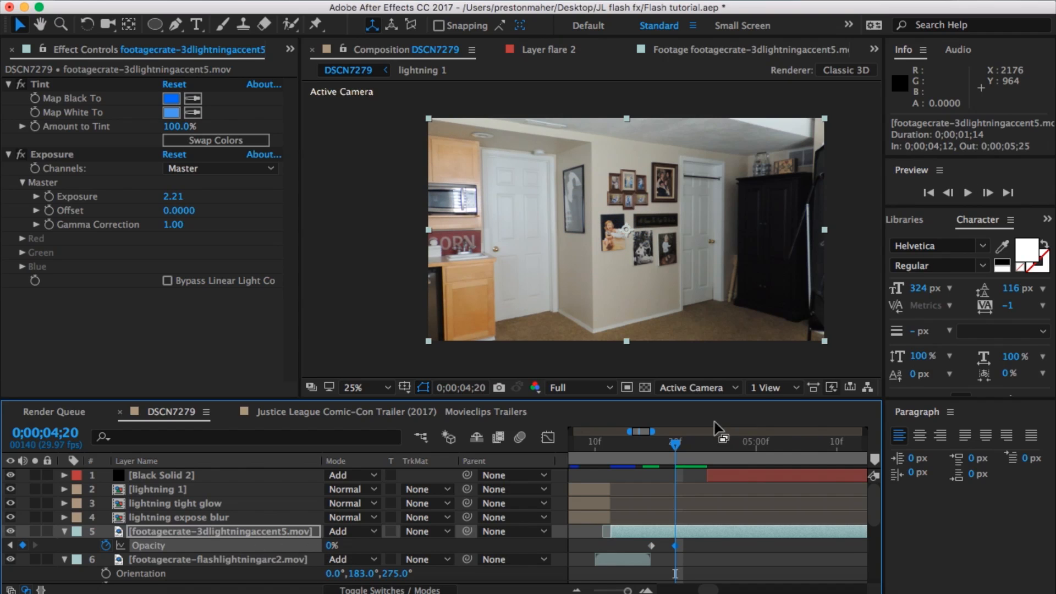
mouse_move(669, 447)
mouse_down()
mouse_move(650, 455)
mouse_move(672, 454)
mouse_up()
Reposition the short duplicate Black Solid 2 flare toward the upper edge of the frame
click(730, 454)
click(731, 470)
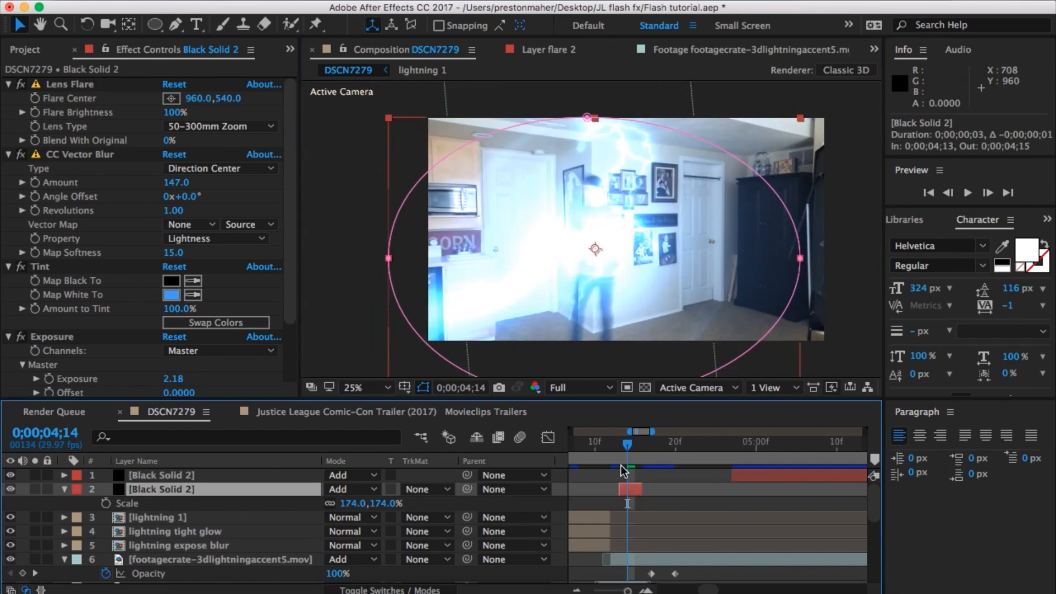
drag(559, 274, 570, 165)
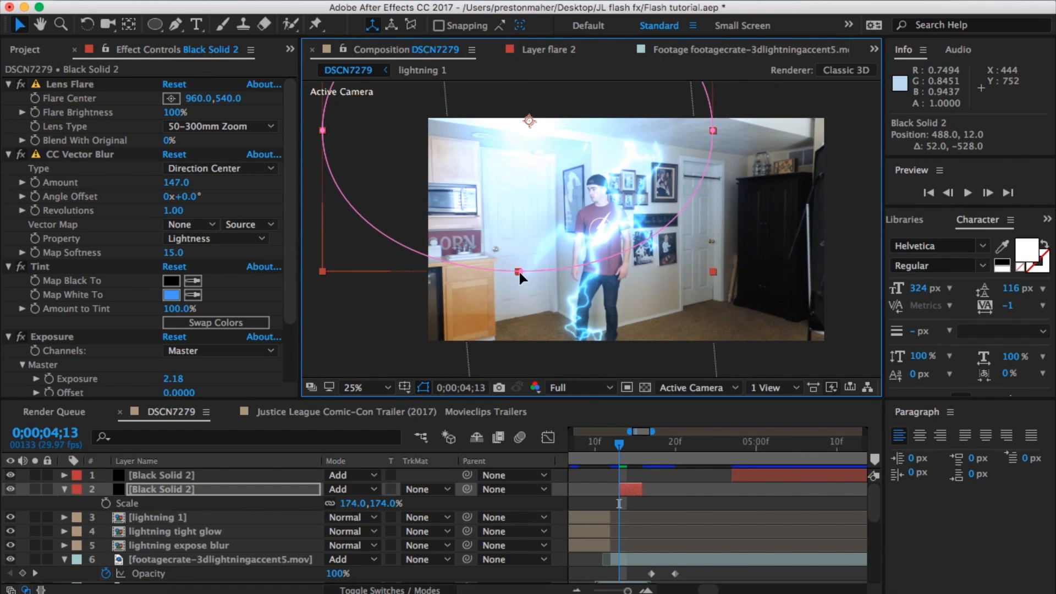
click(667, 491)
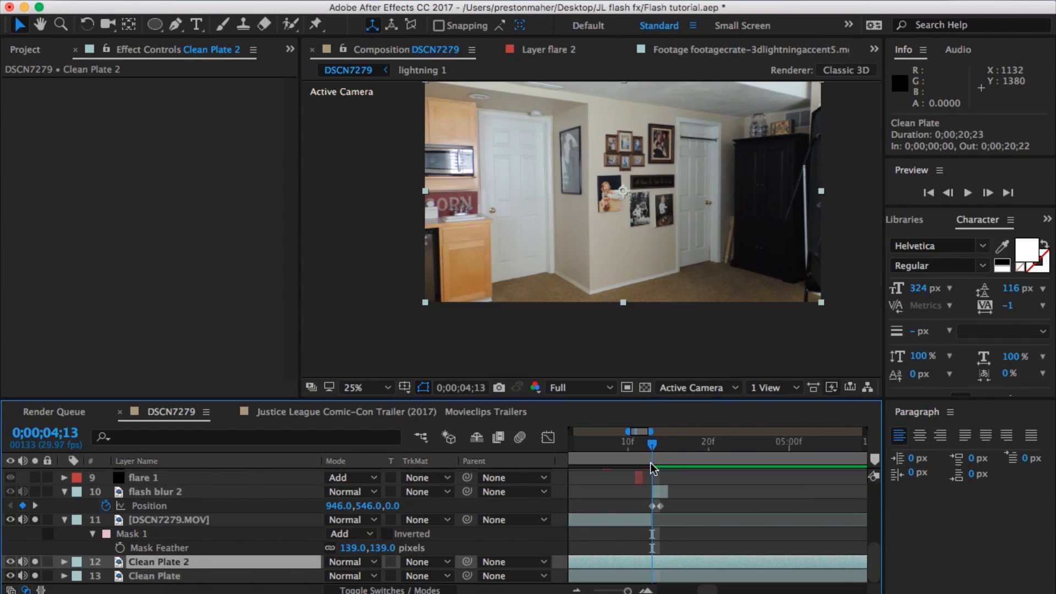
Start a Pen mask on Clean Plate 2 at 0;00;04;12, tracing up the outer leg and arm nearest the white door beside the cabinets
click(642, 455)
key(period)
drag(613, 349, 613, 281)
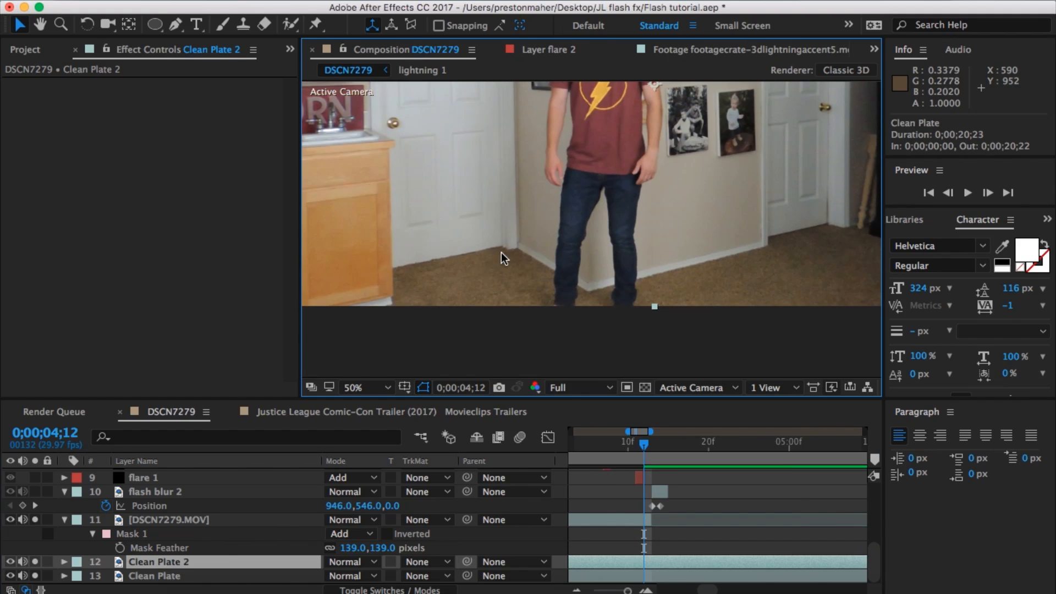
key(g)
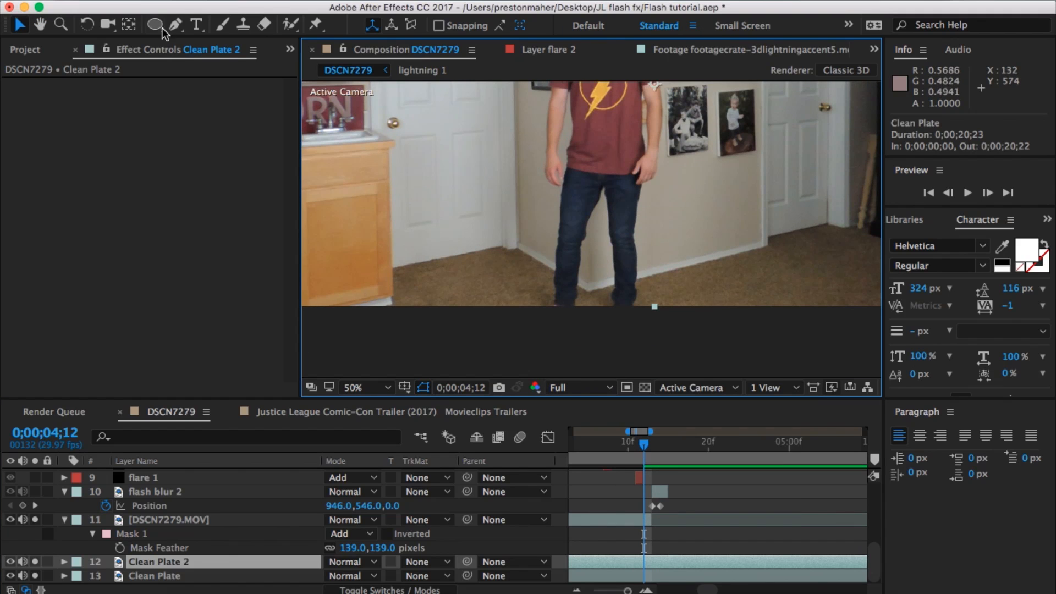
click(545, 311)
click(550, 253)
click(556, 189)
scroll(550, 97, up, 5)
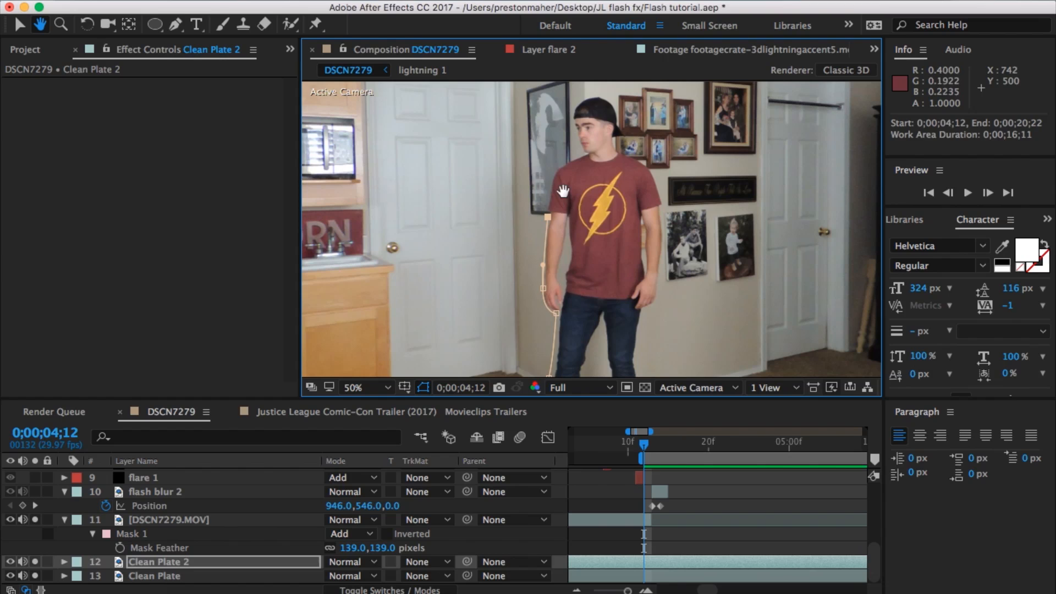
Continue the Clean Plate 2 mask over the man's shoulder, around his head and cap, and onto the other shoulder
click(18, 25)
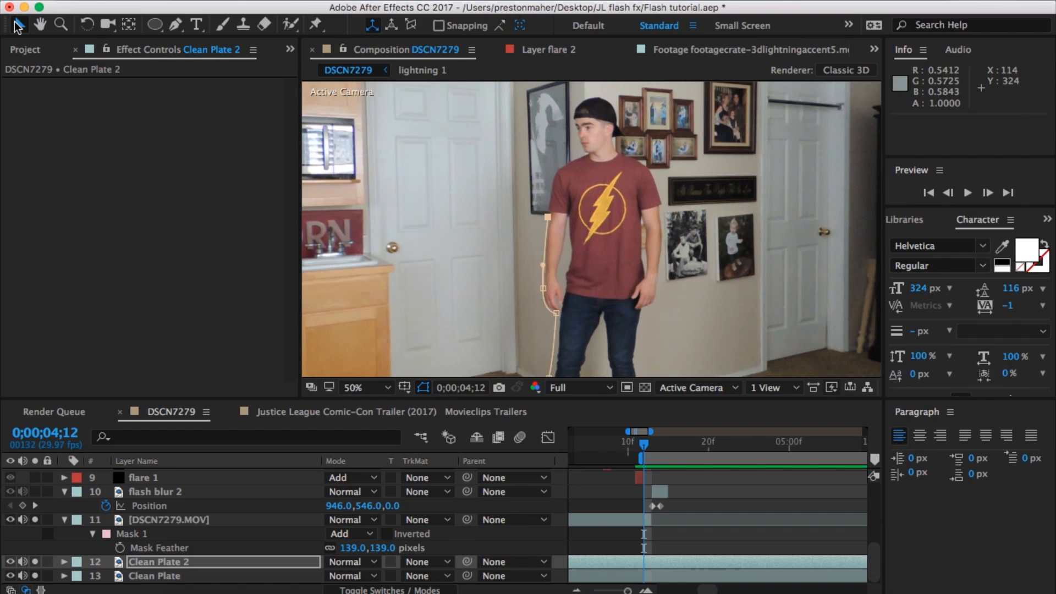
key(g)
click(558, 165)
click(566, 161)
click(582, 153)
drag(606, 95, 607, 96)
scroll(610, 108, up, 1)
click(620, 128)
drag(629, 146, 633, 147)
click(621, 155)
click(657, 178)
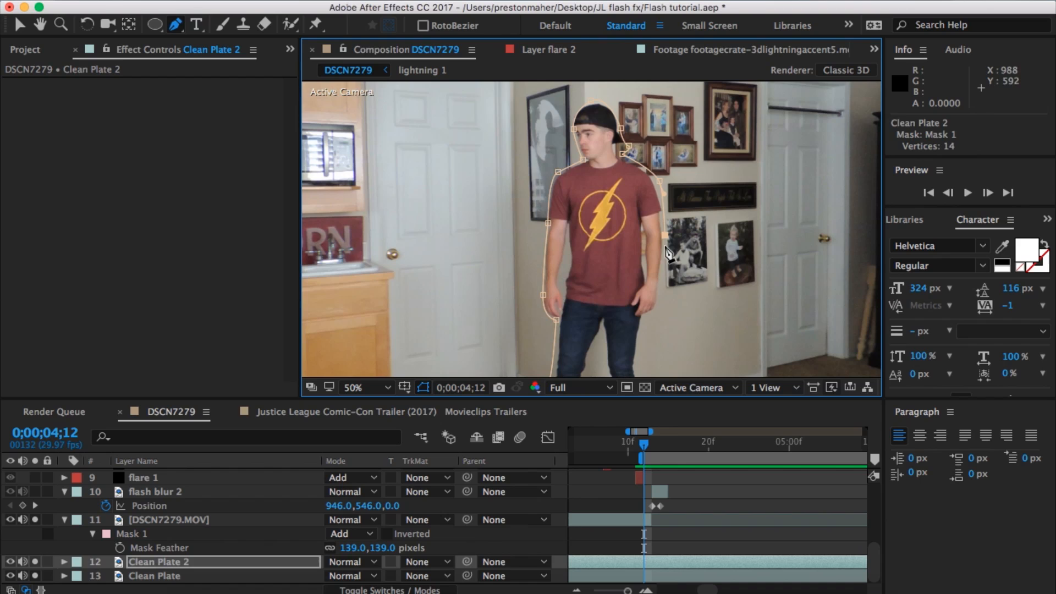
Trace the Clean Plate 2 mask down the other arm and leg and close it below the feet
scroll(646, 319, down, 4)
click(638, 214)
click(631, 254)
click(638, 292)
click(638, 314)
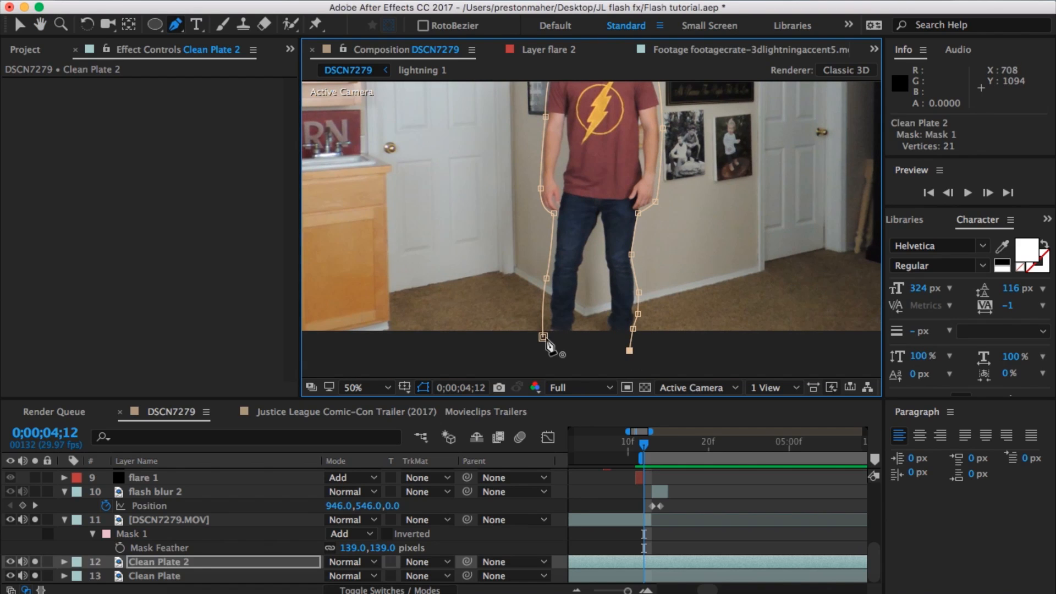
click(543, 337)
Toggle soloing of the Clean Plate layer and inspect the masked duplicate above it
click(35, 576)
key(comma)
key(comma)
key(period)
key(period)
drag(385, 261, 381, 305)
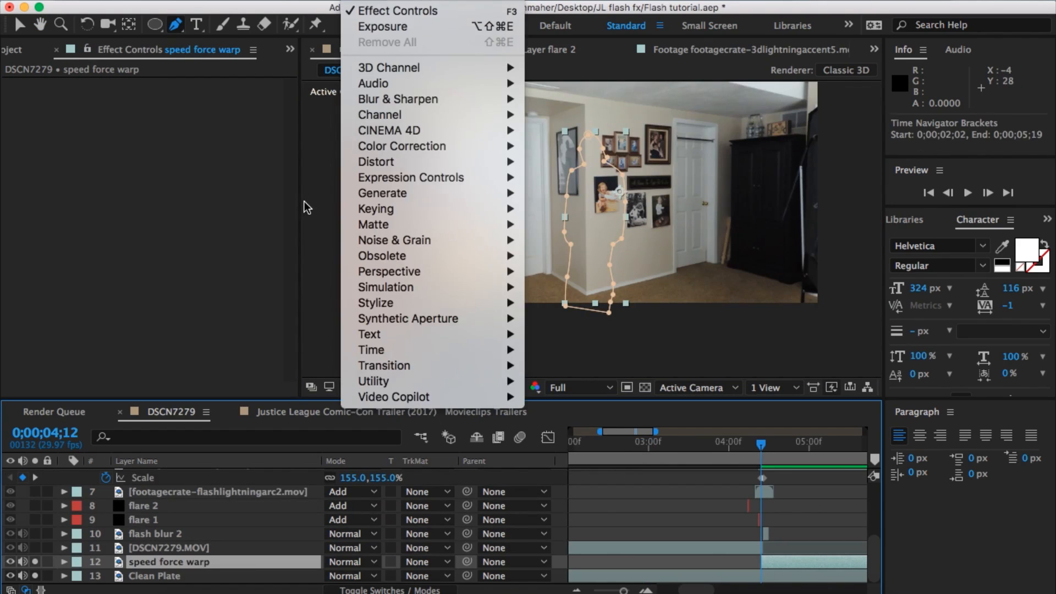
Create a new composition with the default settings
key(Escape)
click(277, 1)
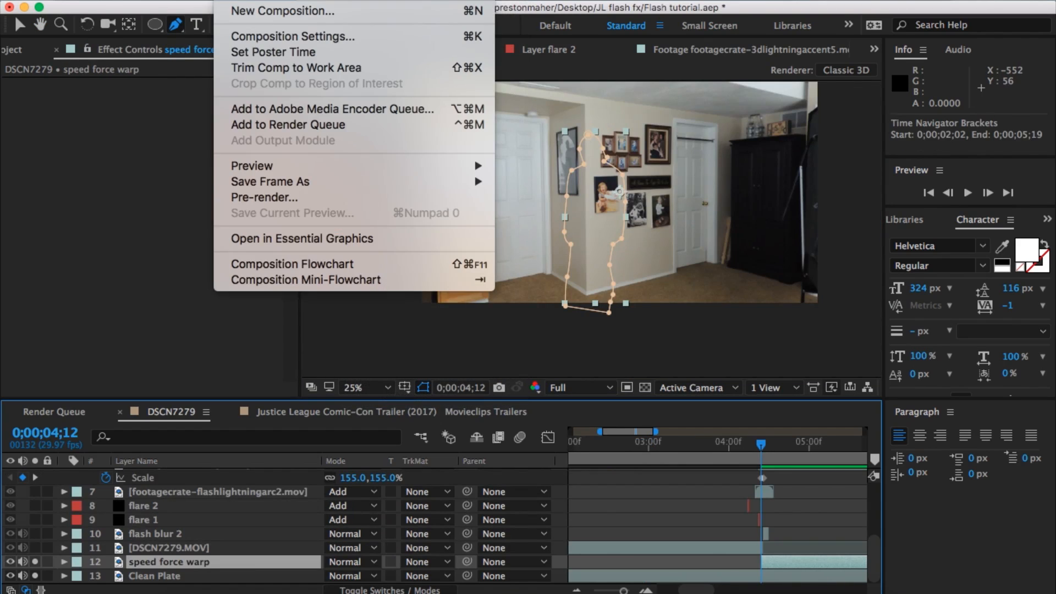
click(278, 11)
key(Return)
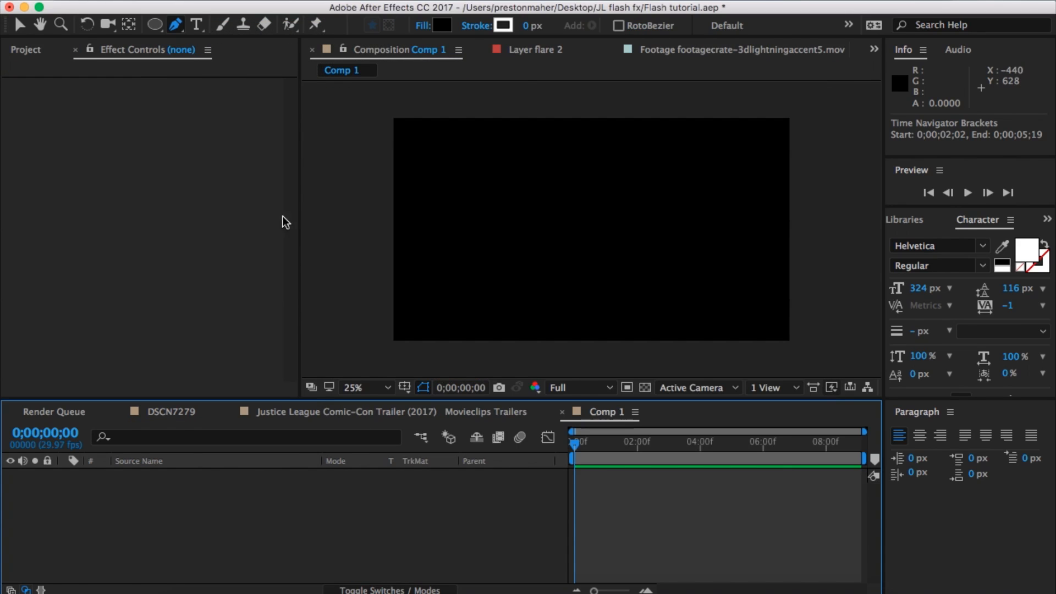
Add a black solid layer to the new composition and apply the Fractal Noise effect to it
click(341, 2)
mouse_move(306, 1)
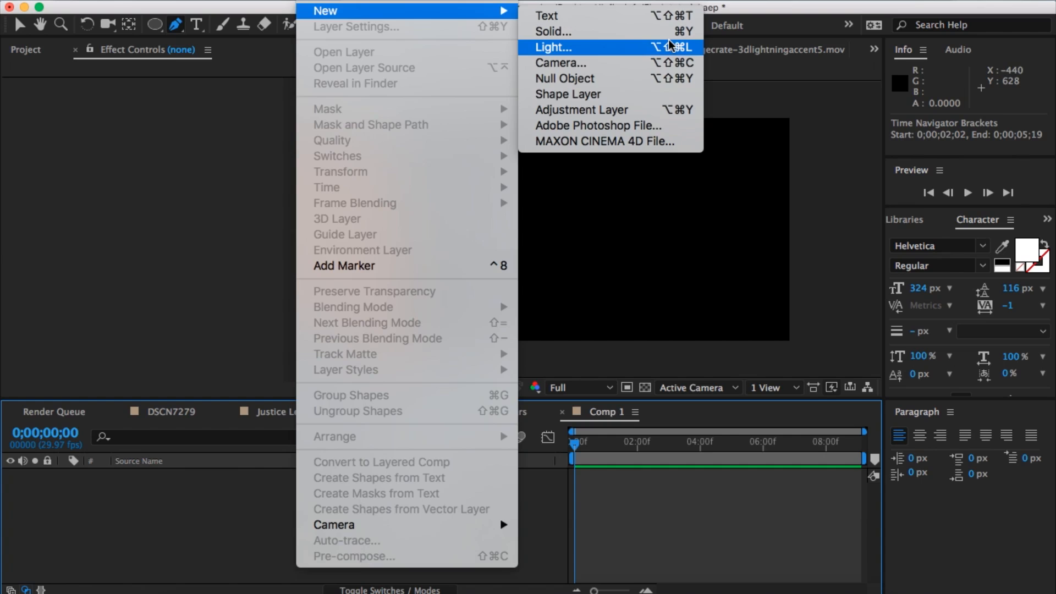
click(668, 31)
key(Return)
click(342, 4)
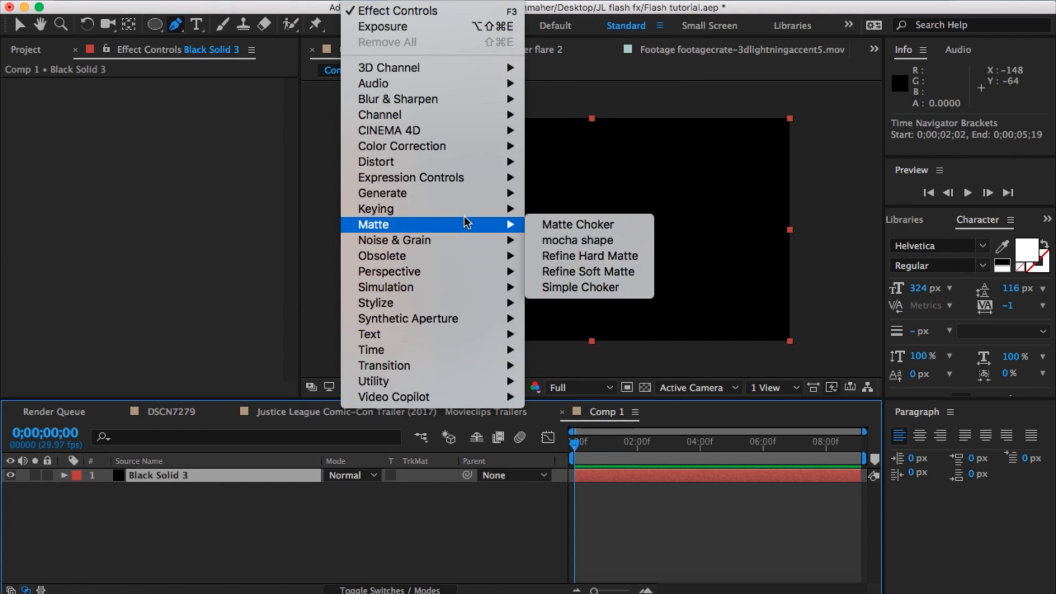
mouse_move(495, 239)
click(578, 271)
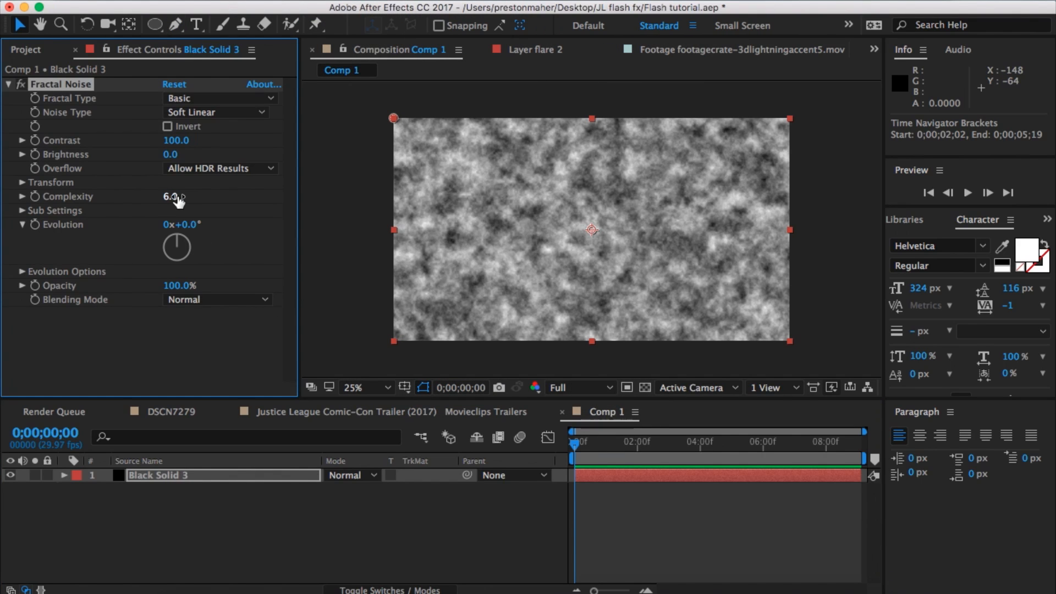
Set the Fractal Noise type to Dynamic Progressive and its transform scale to about 159
click(217, 98)
click(216, 212)
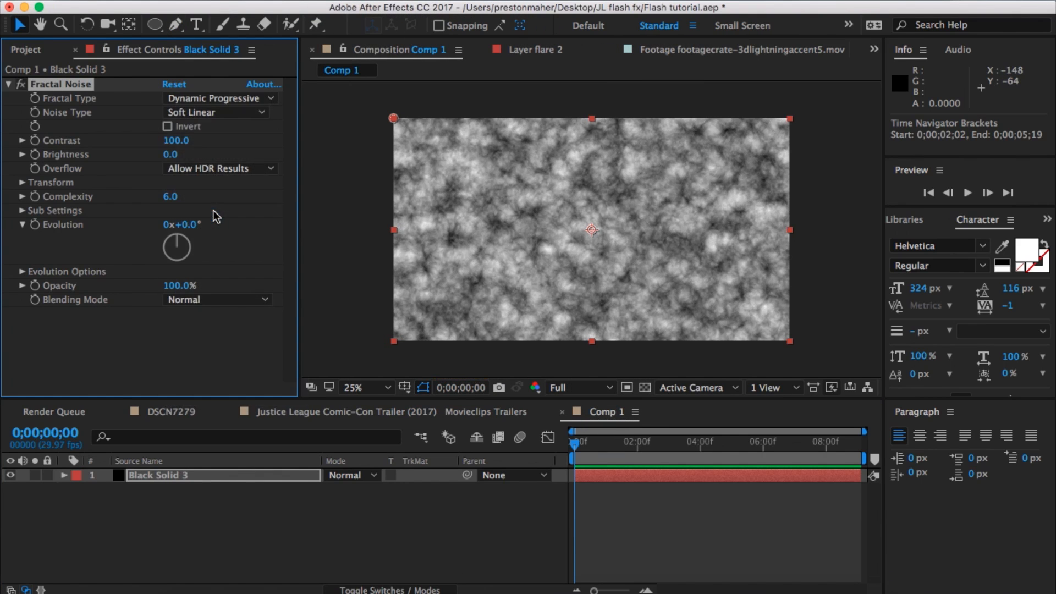
click(23, 182)
drag(176, 225, 224, 225)
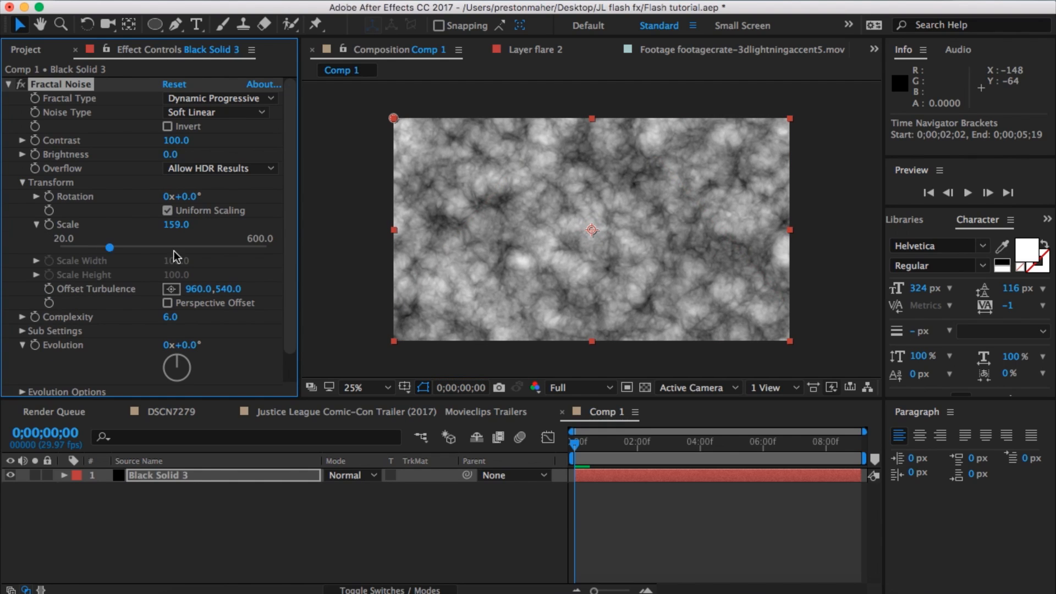
Set the Fractal Noise sub rotation to about -53°
click(24, 183)
click(54, 211)
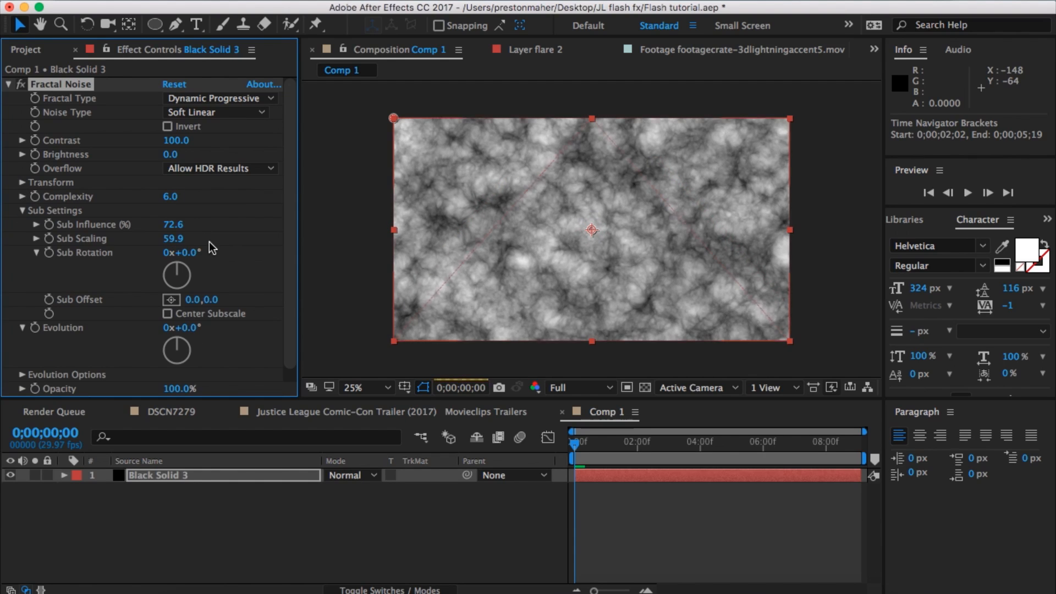
drag(183, 266, 187, 272)
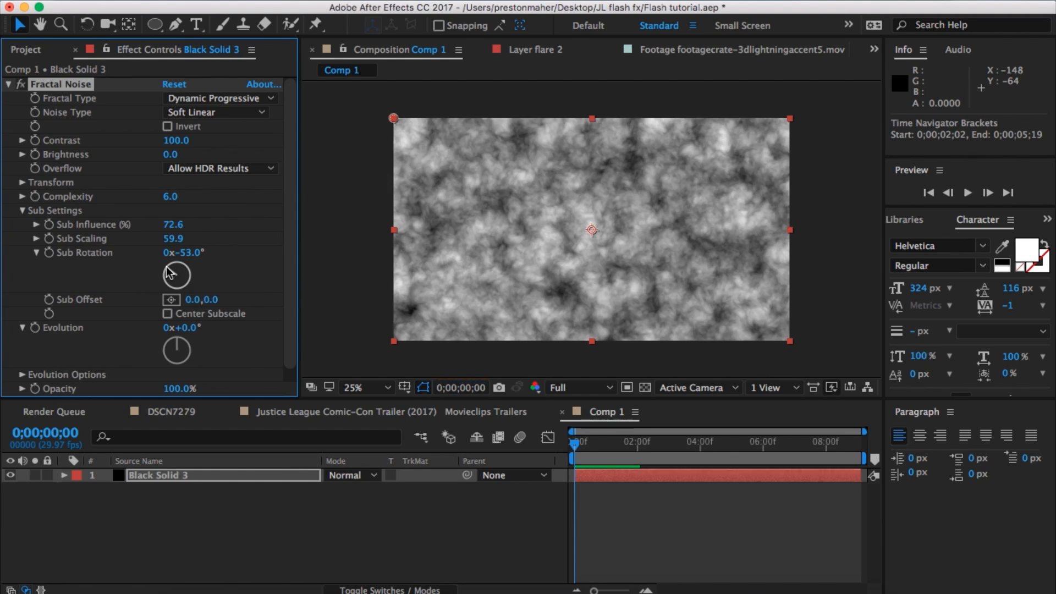
Keyframe the noise Evolution at the composition's start and set it to 20 revolutions at 0;00;09;03
click(34, 328)
click(862, 442)
drag(167, 328, 165, 329)
text(20)
key(Return)
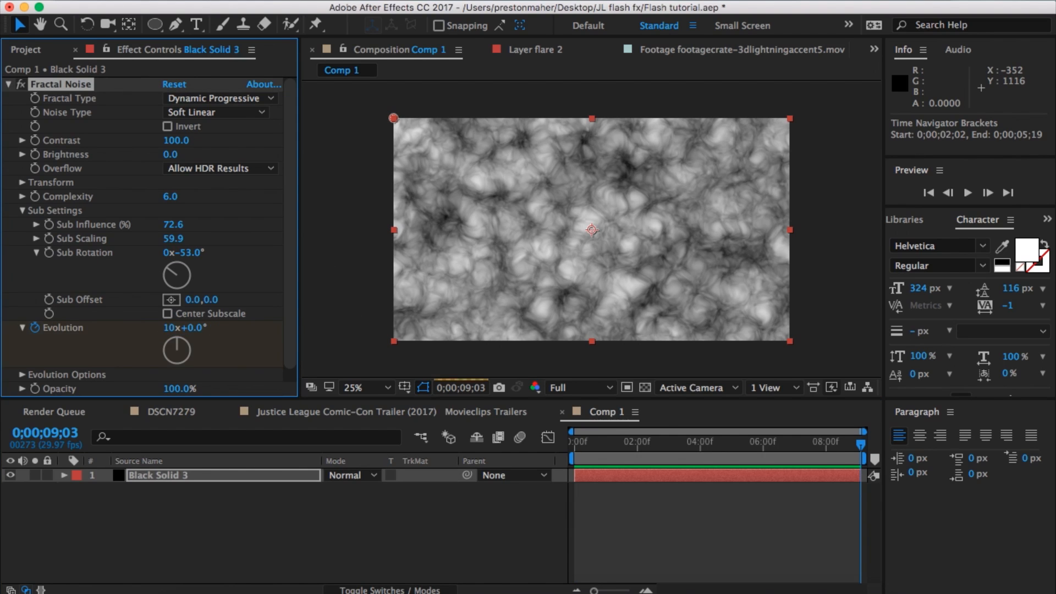
Rename the composition "turbulent noise"
click(237, 1)
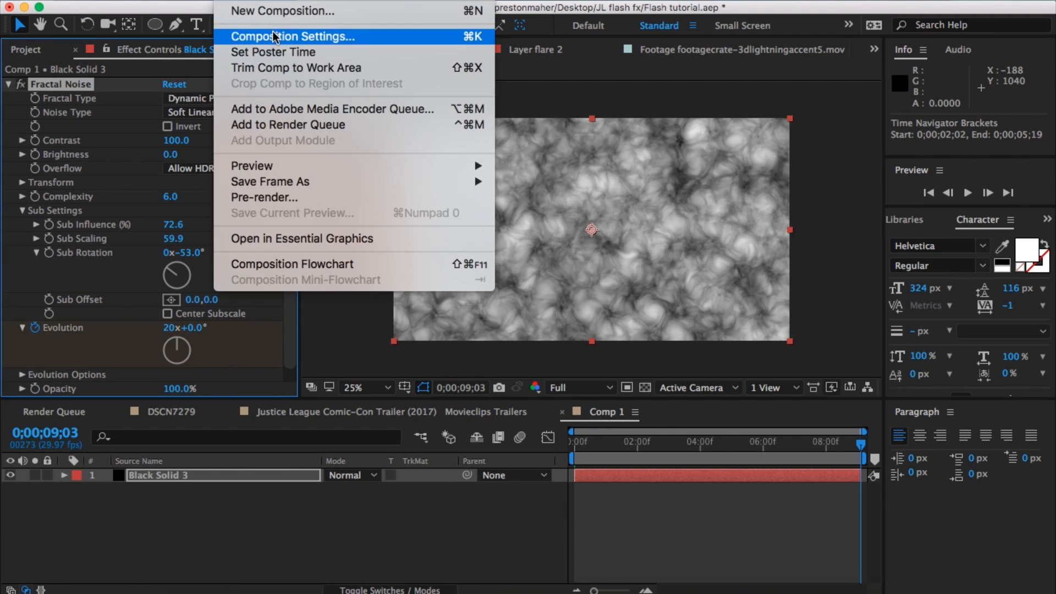
click(308, 35)
text(turbulent noi)
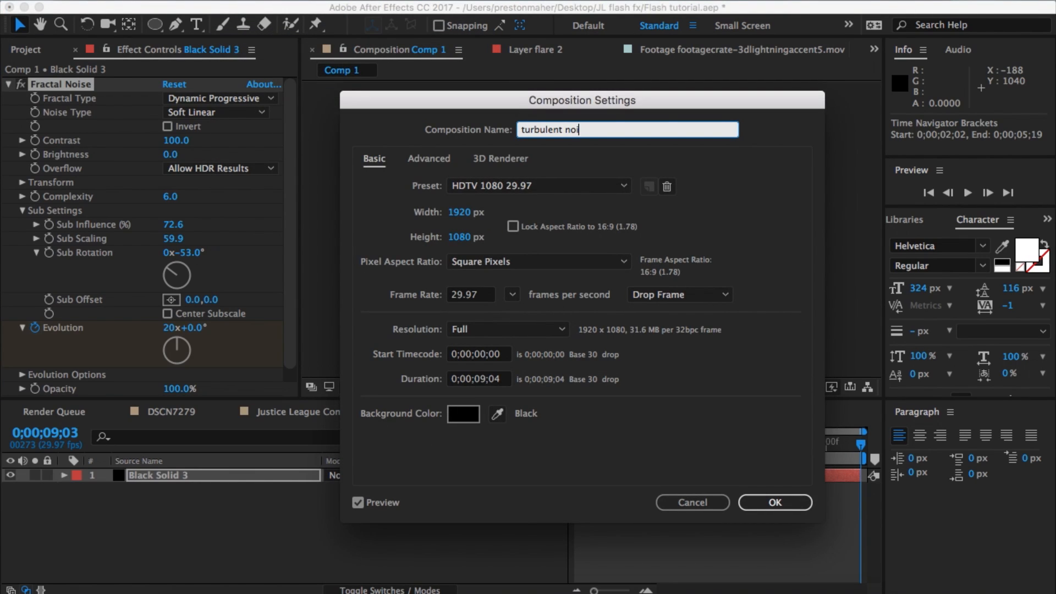
text(se)
key(Return)
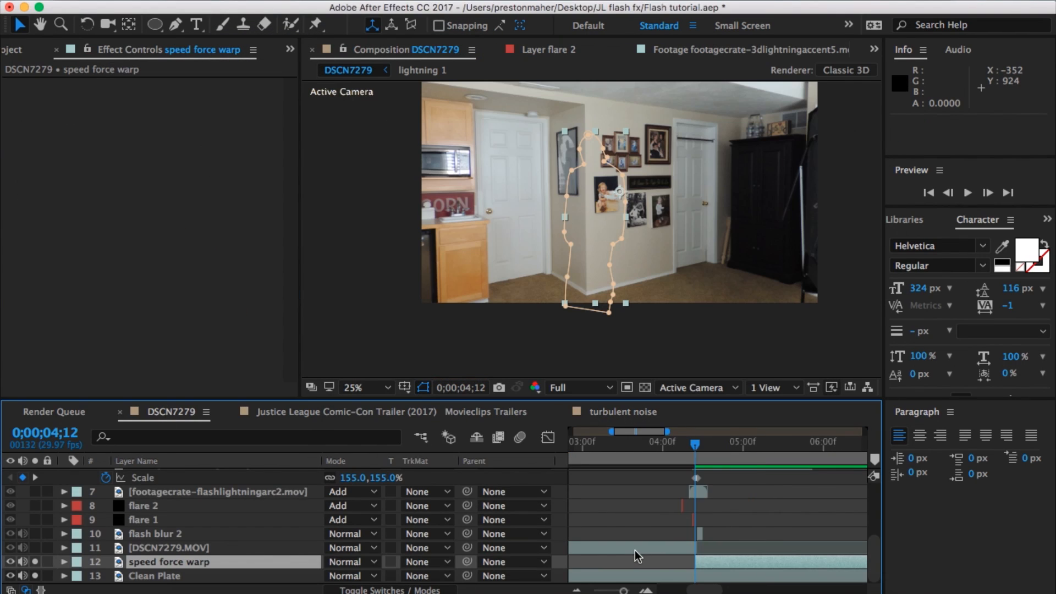
Add the turbulent noise composition to DSCN7279 below Clean Plate and hide its layer
scroll(635, 550, left, 3)
click(32, 54)
drag(105, 371, 753, 582)
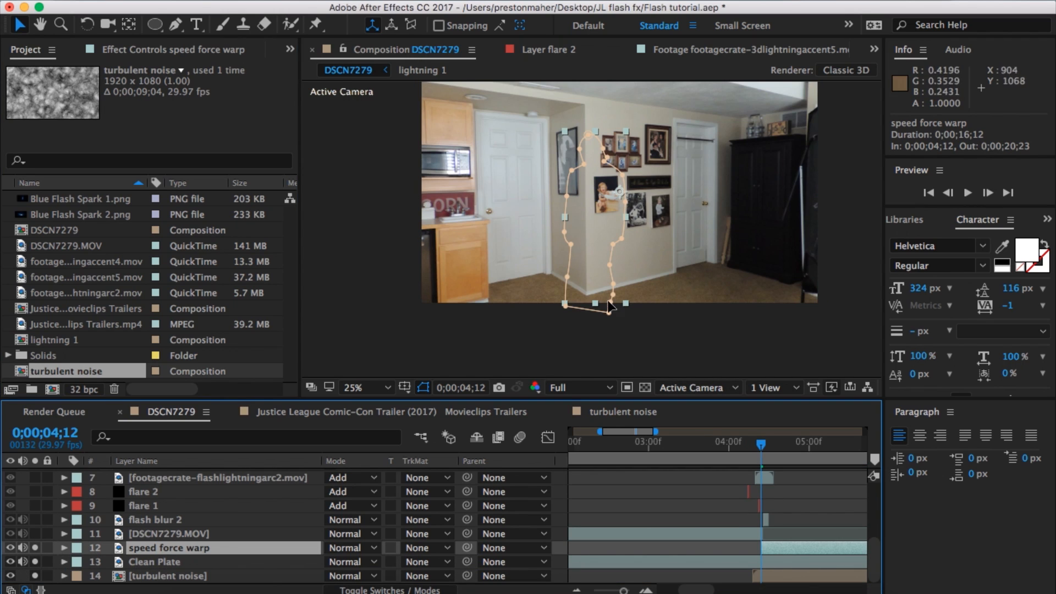
click(350, 0)
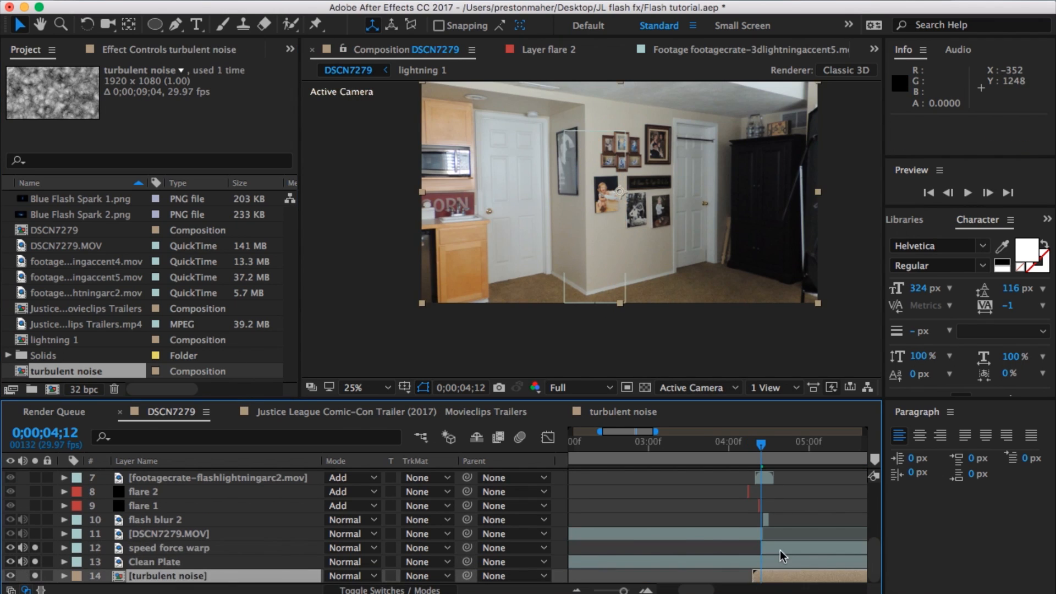
click(780, 550)
click(10, 576)
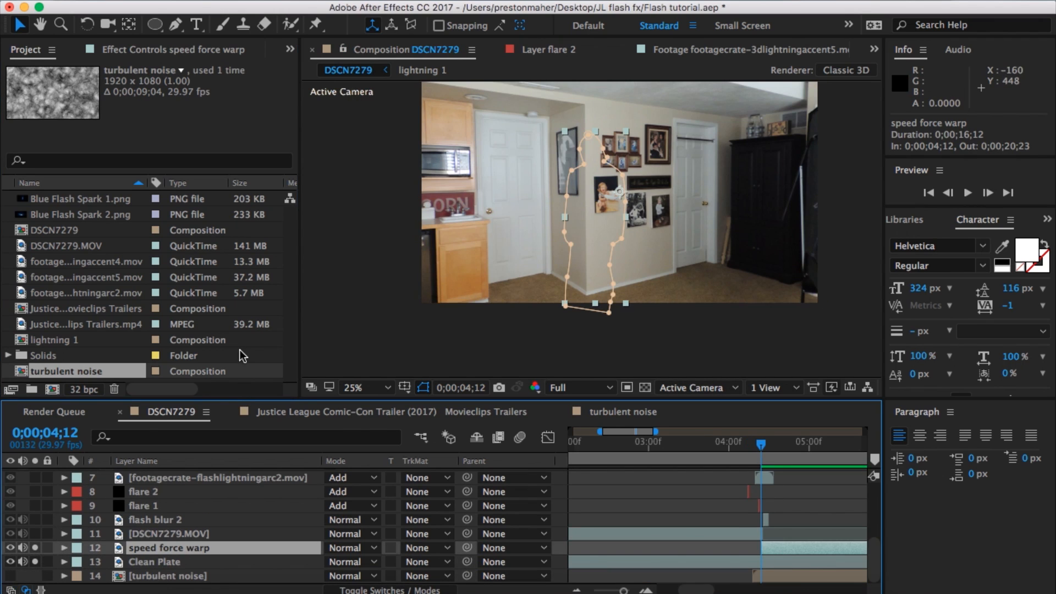
click(351, 0)
click(607, 517)
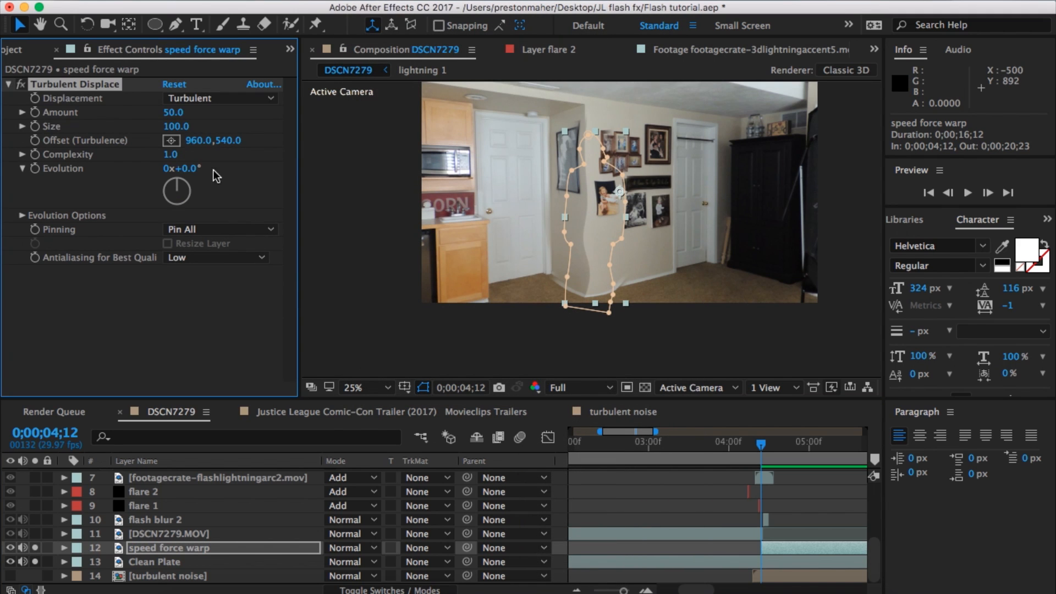
click(209, 97)
click(117, 84)
key(Delete)
Apply the Displacement Map effect to speed force warp, using the turbulent noise layer as its map
click(351, 1)
mouse_move(454, 161)
click(594, 300)
click(190, 98)
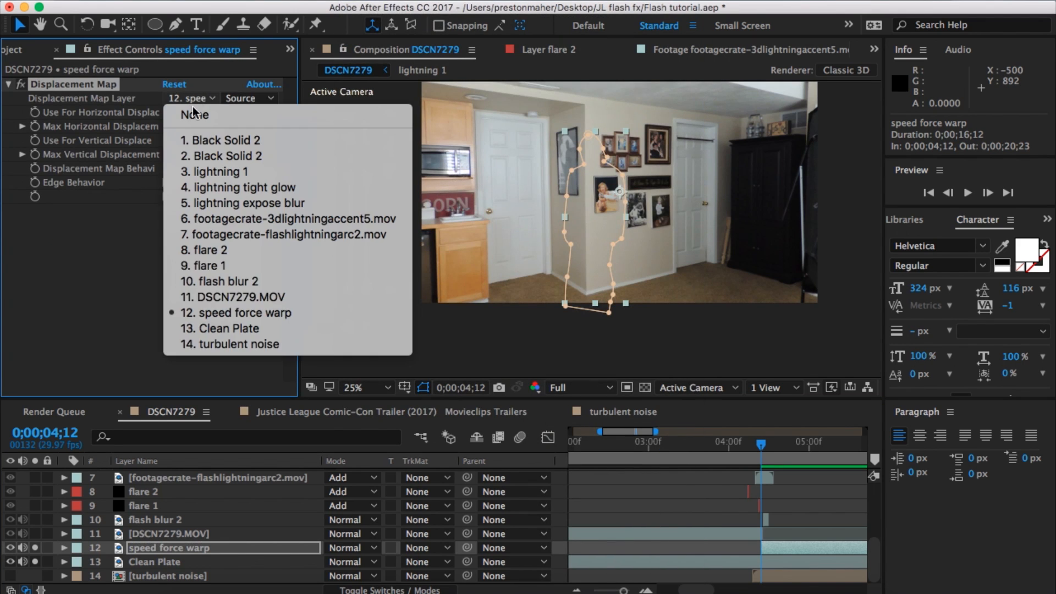
click(246, 345)
Base both displacement directions on Luminance, with a maximum of 27 horizontally and 24 vertically
key(period)
key(period)
key(period)
key(period)
drag(171, 126, 191, 157)
click(191, 142)
click(202, 234)
click(212, 114)
click(209, 193)
click(212, 141)
click(218, 220)
key(comma)
key(comma)
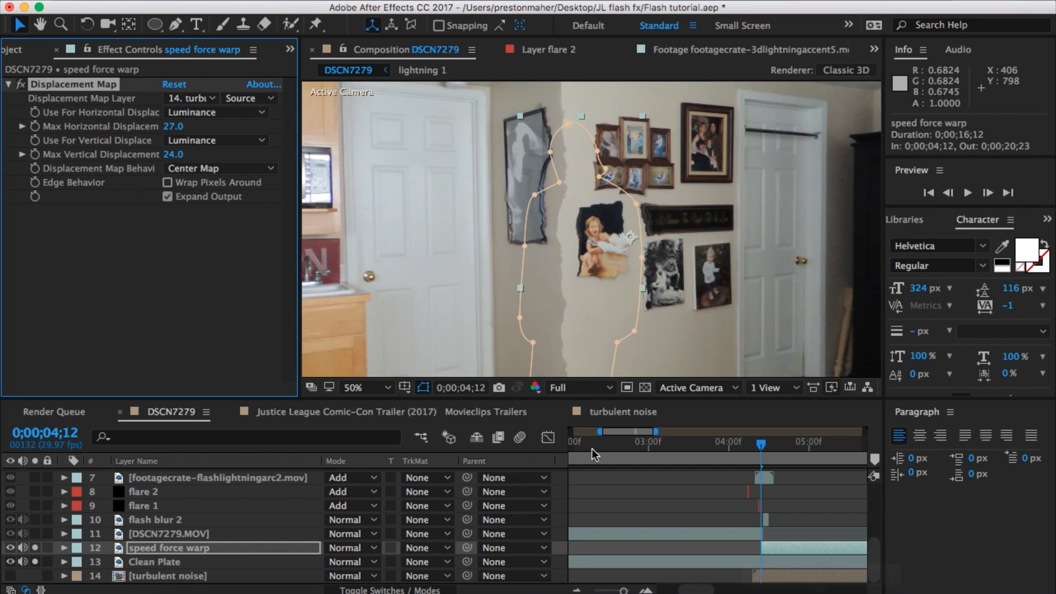
Increase the Fractal Noise contrast in the turbulent noise composition and return to DSCN7279
click(623, 412)
drag(176, 140, 117, 113)
click(183, 411)
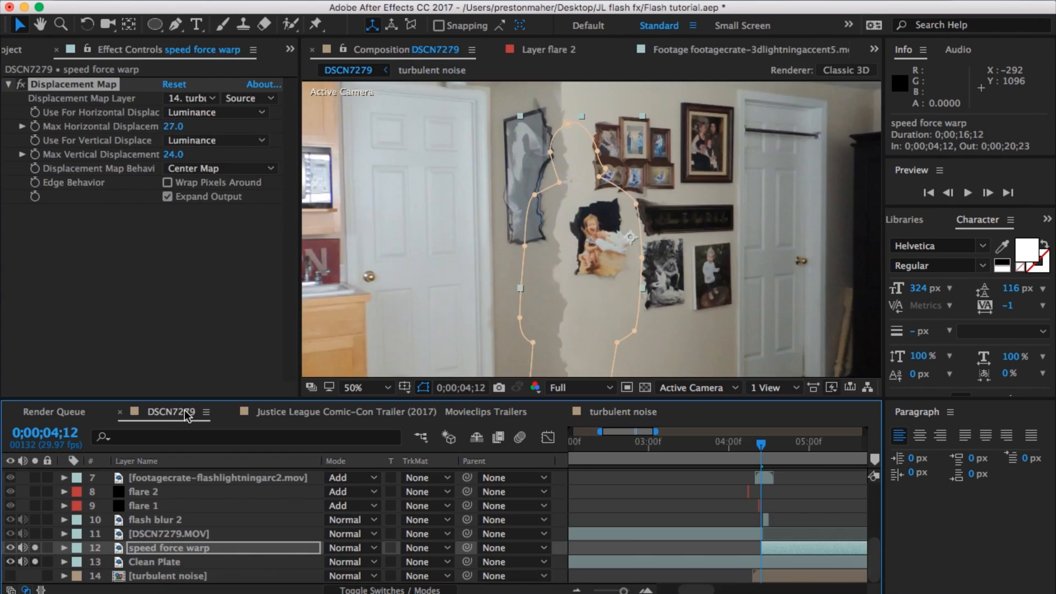
Scrub from 0;00;04;12 to 0;00;04;16 and examine how the speed force warp distorts the wall
drag(623, 590, 629, 590)
scroll(698, 547, right, 2)
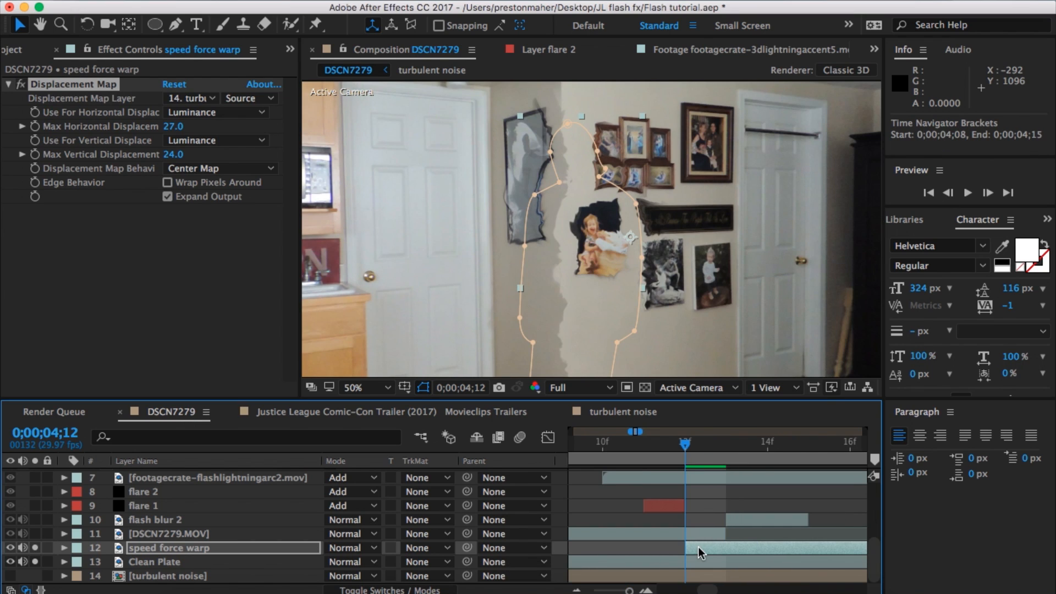
click(697, 456)
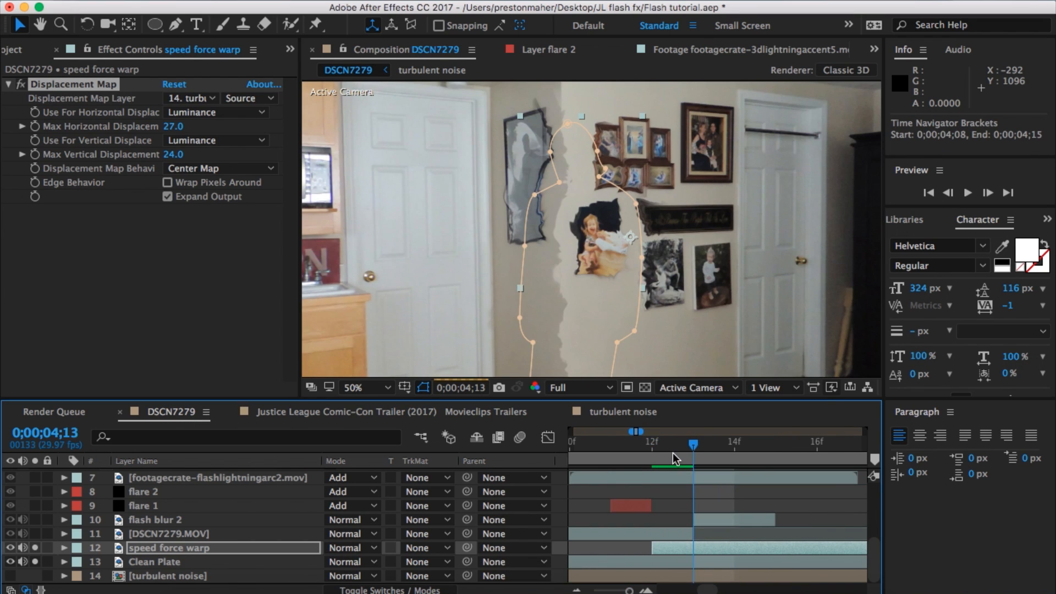
drag(702, 457, 780, 463)
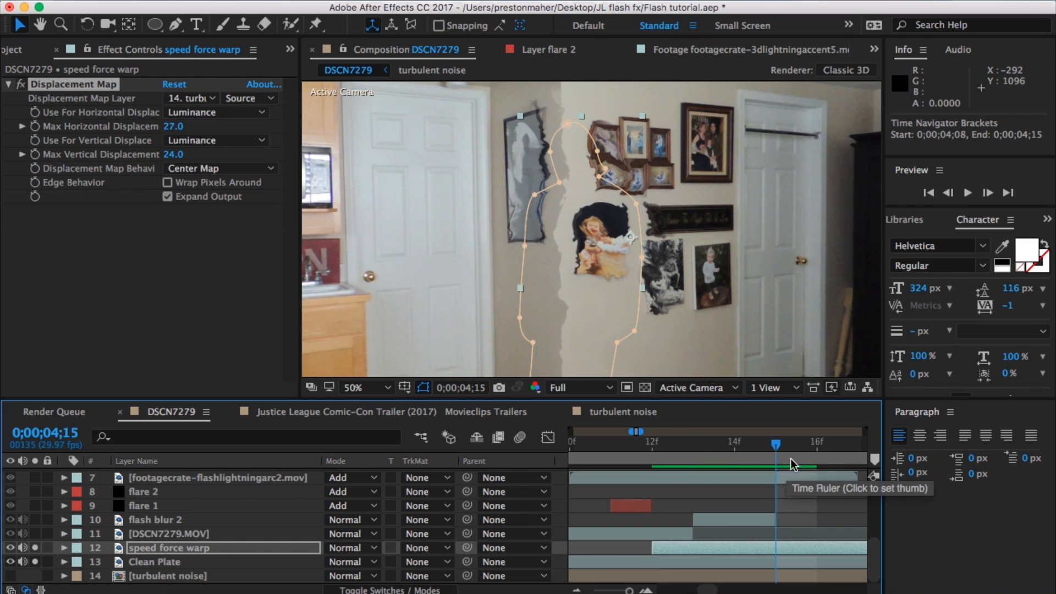
click(800, 454)
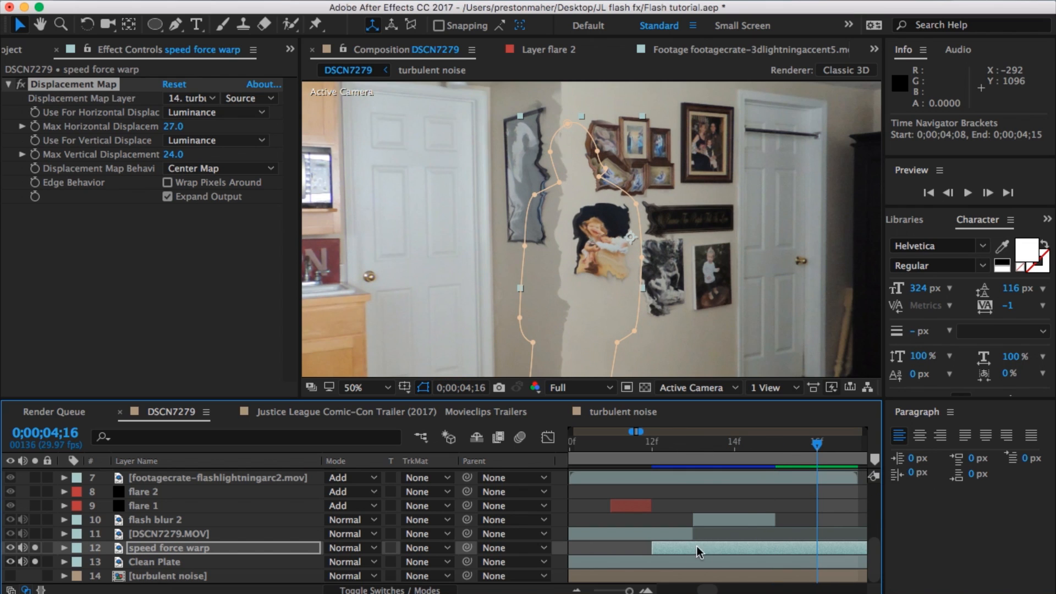
click(652, 546)
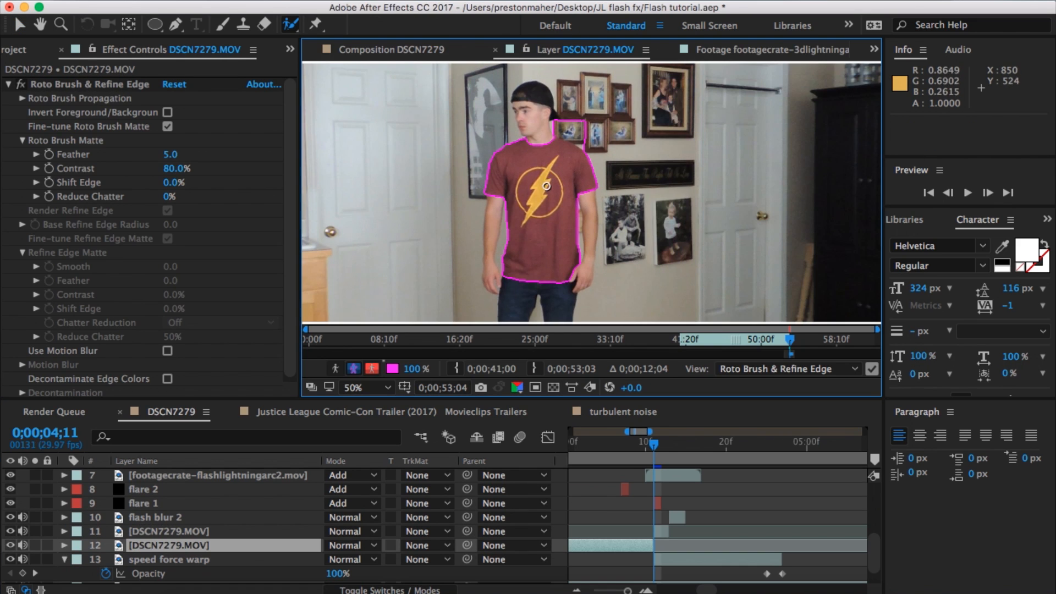
Extend the Roto Brush selection on DSCN7279.MOV at 0;00;04;11 to cover the man's head, arms and legs
scroll(572, 123, up, 1)
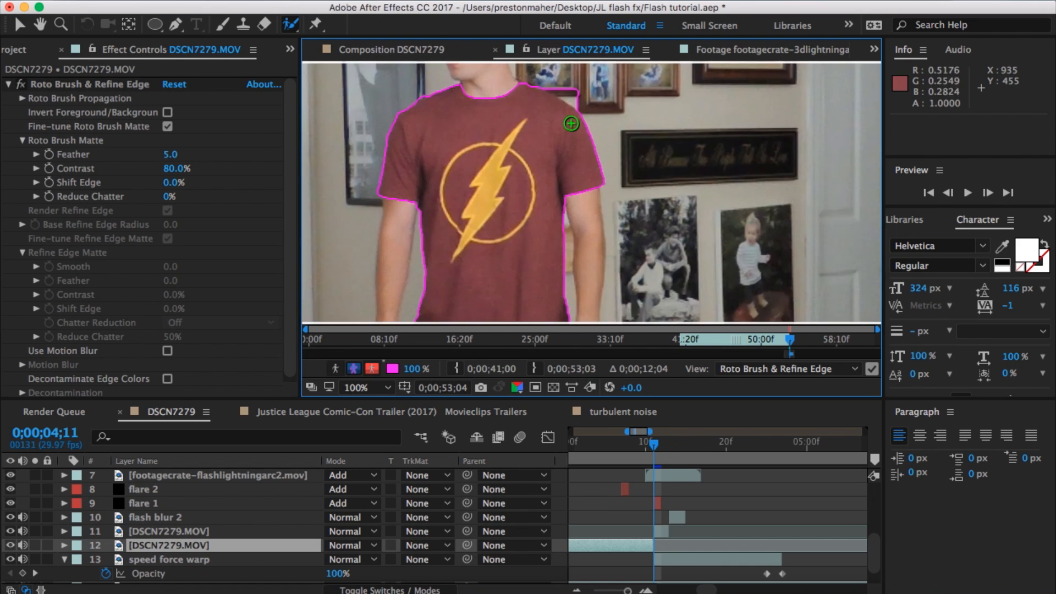
scroll(590, 157, down, 1)
drag(590, 157, 613, 64)
drag(587, 195, 588, 263)
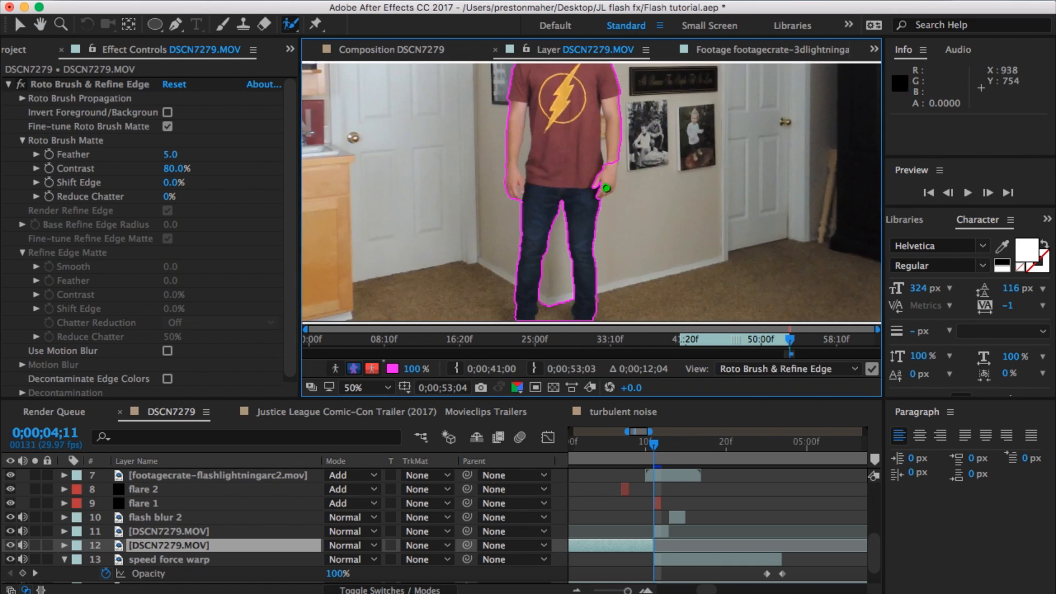
scroll(613, 190, up, 3)
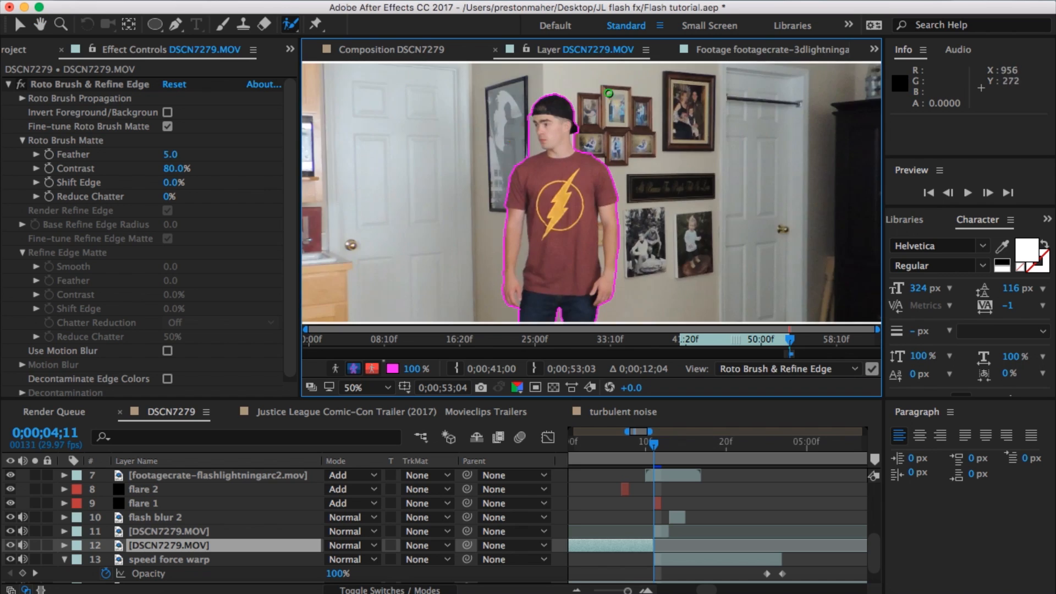
Check the man's cutout in the DSCN7279 composition at 0;00;04;12
click(986, 195)
click(661, 531)
click(984, 196)
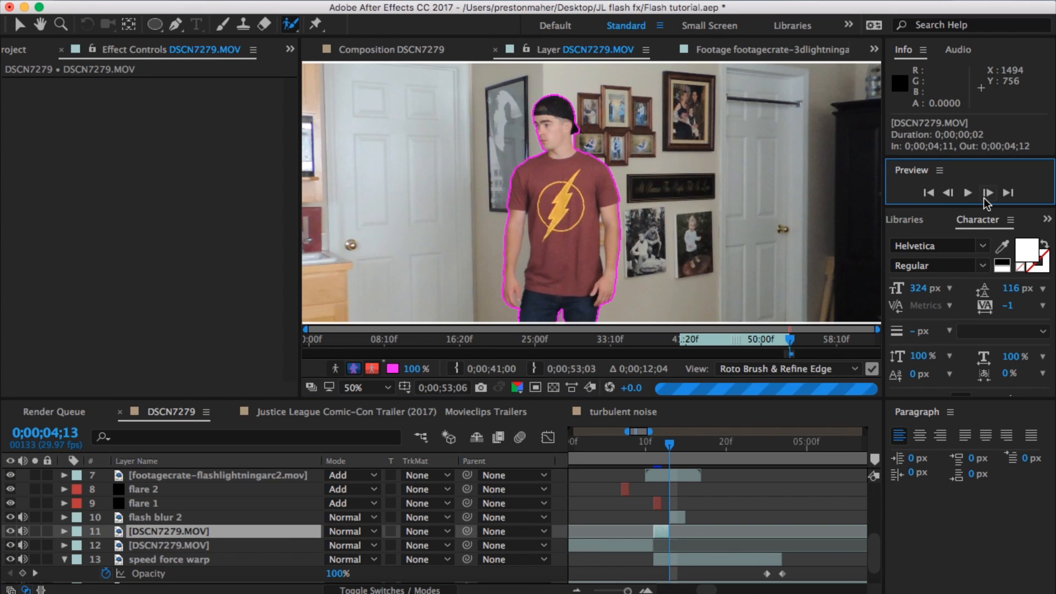
click(393, 49)
click(950, 193)
drag(743, 215, 758, 348)
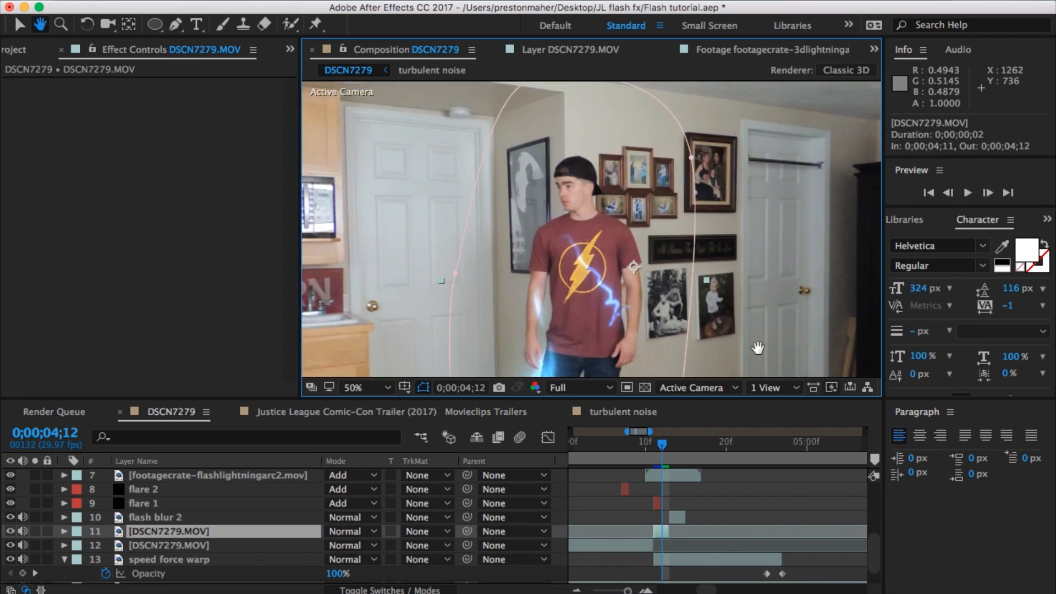
Try Roto Brush strokes over the man on the short second DSCN7279.MOV layer
double_click(661, 531)
drag(541, 160, 544, 259)
drag(531, 122, 524, 102)
Replace the short DSCN7279.MOV piece by extending the rotoscoped layer to 0;00;04;12 and splitting it at 0;00;04;11
click(660, 532)
key(Delete)
drag(653, 531, 668, 531)
click(654, 448)
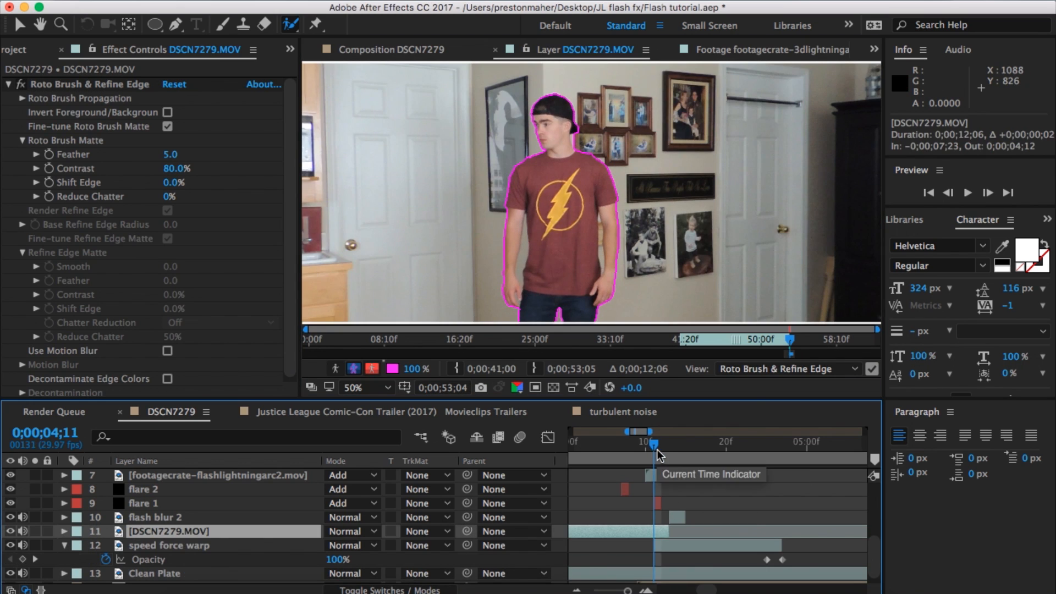
key(super+shift+d)
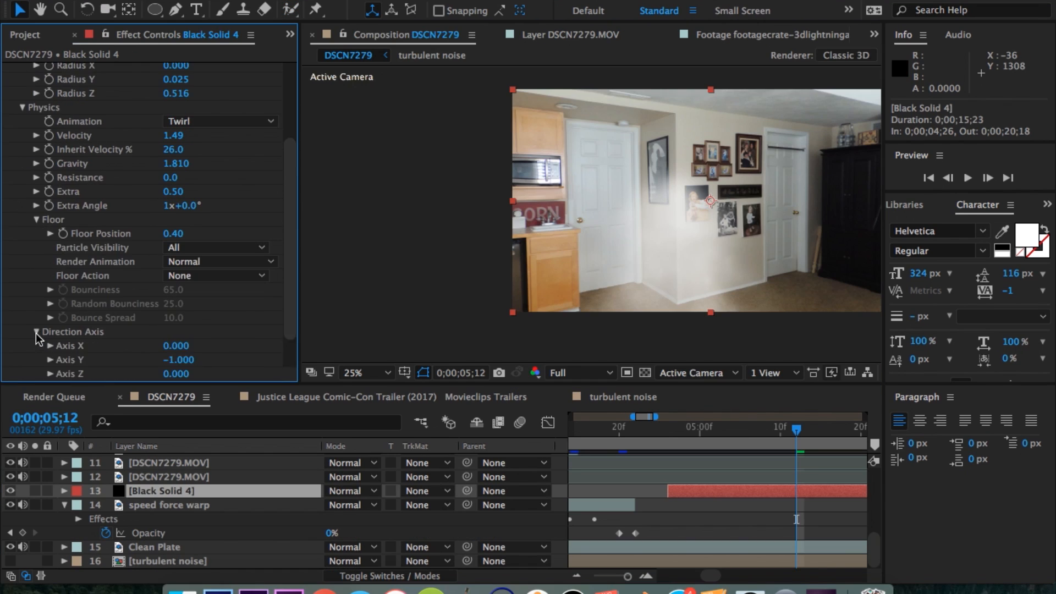
Set the particle direction Axis X on Black Solid 4 to -0.900 and shift the layer to start at 0;00;04;12
scroll(154, 220, down, 2)
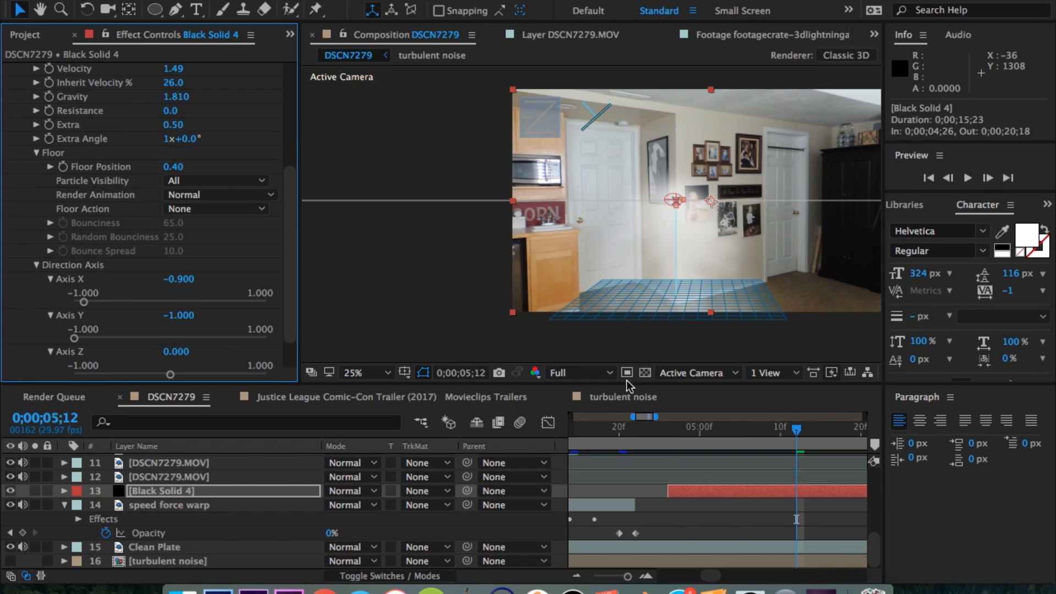
click(675, 448)
drag(808, 491, 695, 491)
Turn on motion blur for Black Solid 4 and keyframe its Position from 0;00;04;14 to -1271, 540 at 0;00;04;16
key(p)
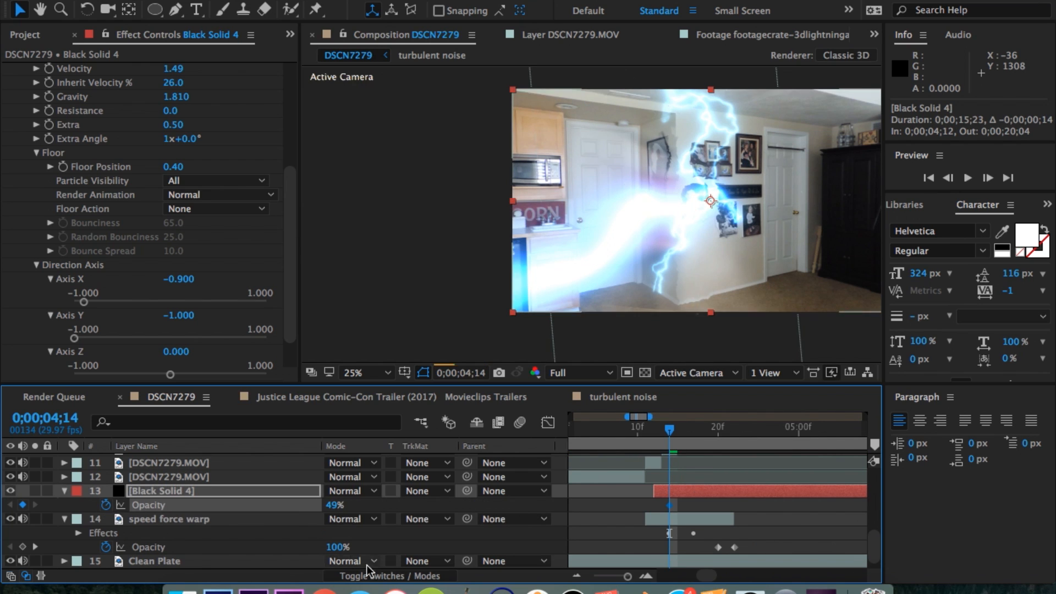
click(368, 575)
click(105, 505)
key(Page_Down)
key(Page_Down)
drag(336, 505, 23, 519)
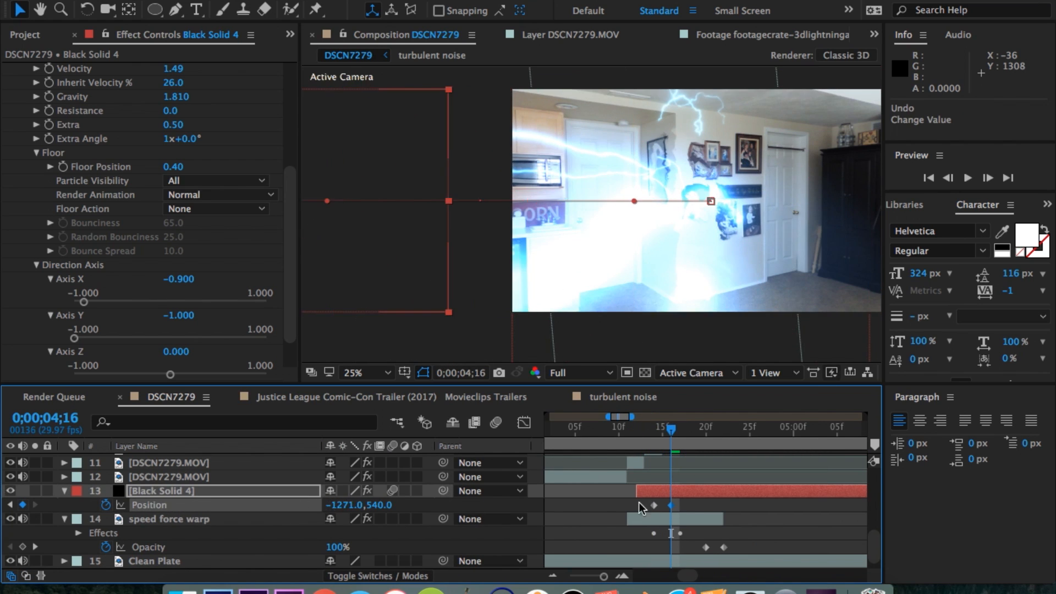
Remove Black Solid 4's Position keyframes, restore Position to 960, 540, and set the layer to span 0;00;04;14 to 0;00;04;25
drag(671, 504, 718, 506)
drag(671, 429, 688, 431)
drag(680, 491, 697, 497)
drag(334, 506, 354, 505)
drag(685, 430, 722, 468)
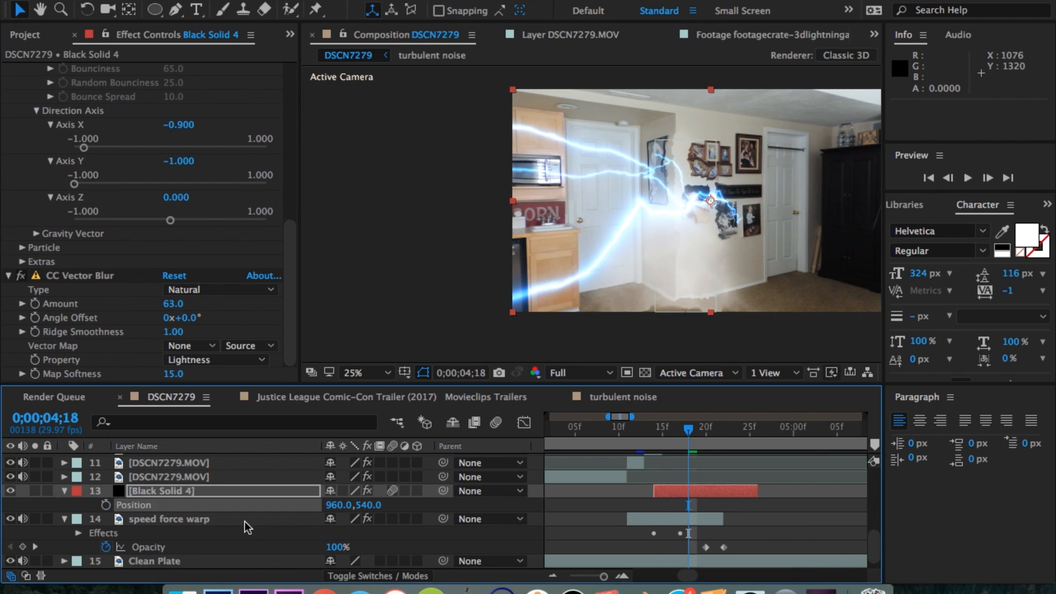
Keyframe Black Solid 4's Opacity at 0;00;04;14 and 0;00;04;18, and add a horizontal Fast Box Blur with Blur Radius keyframed up to 246
key(t)
drag(334, 504, 295, 508)
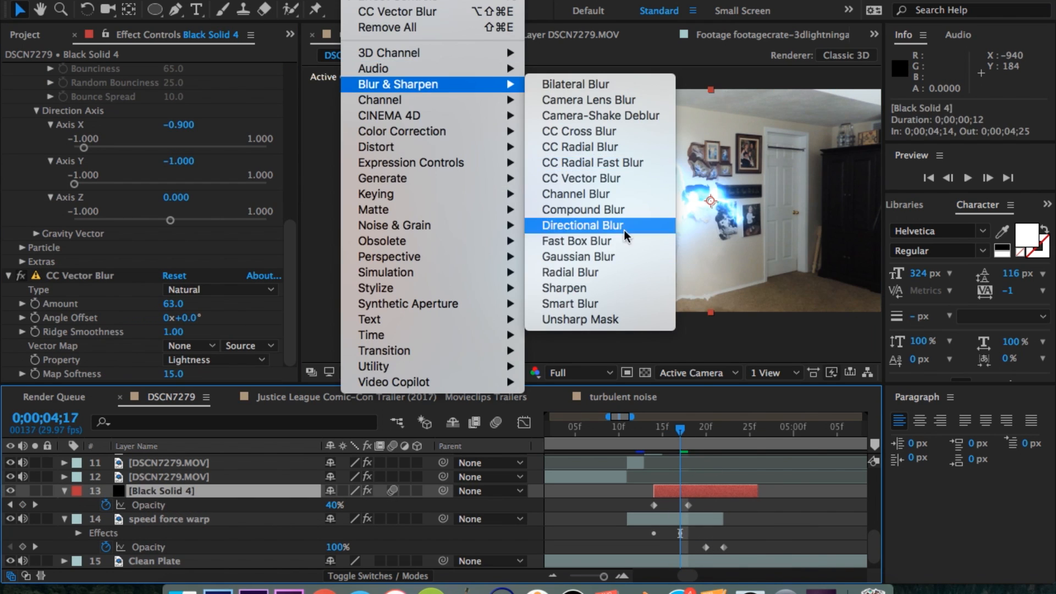
click(576, 241)
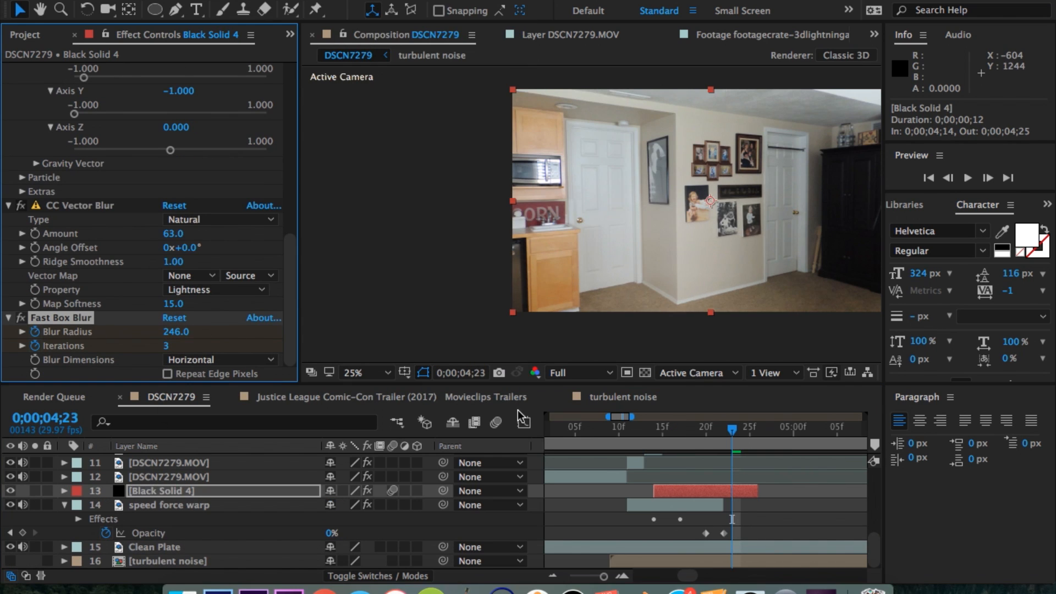
key(t)
Check the particle and lightning effects frame by frame from 0;00;04;11 to 0;00;04;18
drag(688, 428, 749, 434)
click(713, 319)
key(comma)
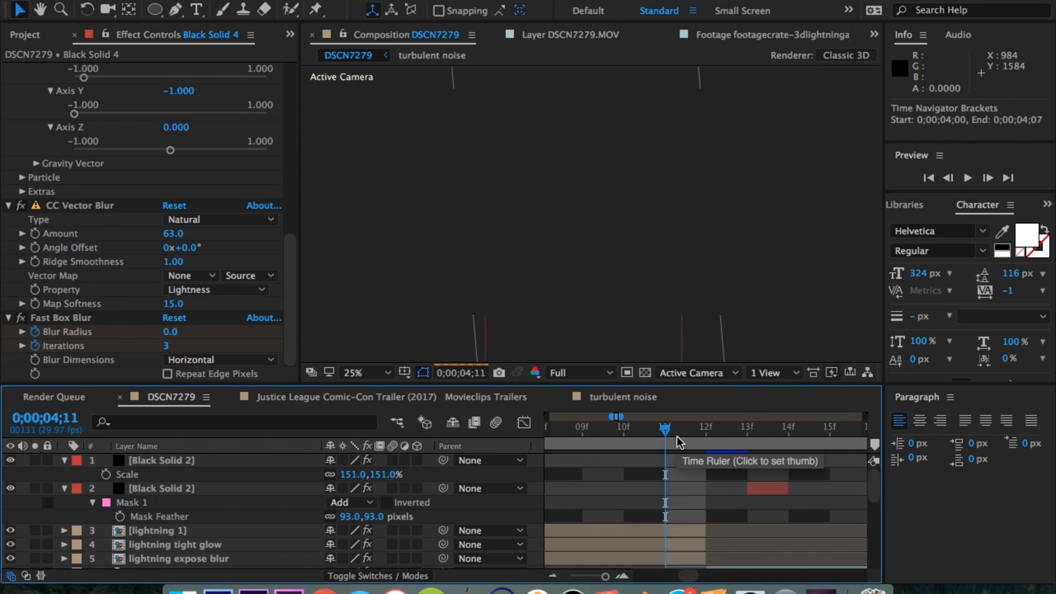
click(988, 177)
click(988, 178)
click(988, 177)
click(988, 178)
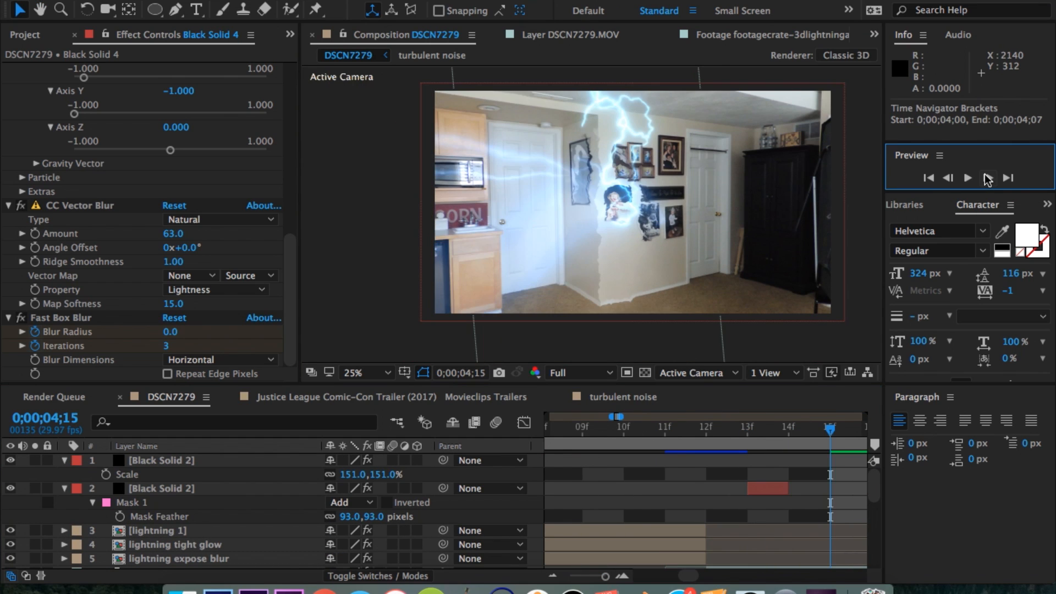
click(988, 179)
click(988, 179)
click(988, 178)
Duplicate the one-frame Black Solid 2 flare at 0;00;04;13, shift the copy to 0;00;04;02, and move it to Position 1104, 844
key(minus)
key(minus)
scroll(711, 495, left, 2)
click(697, 490)
key(super+d)
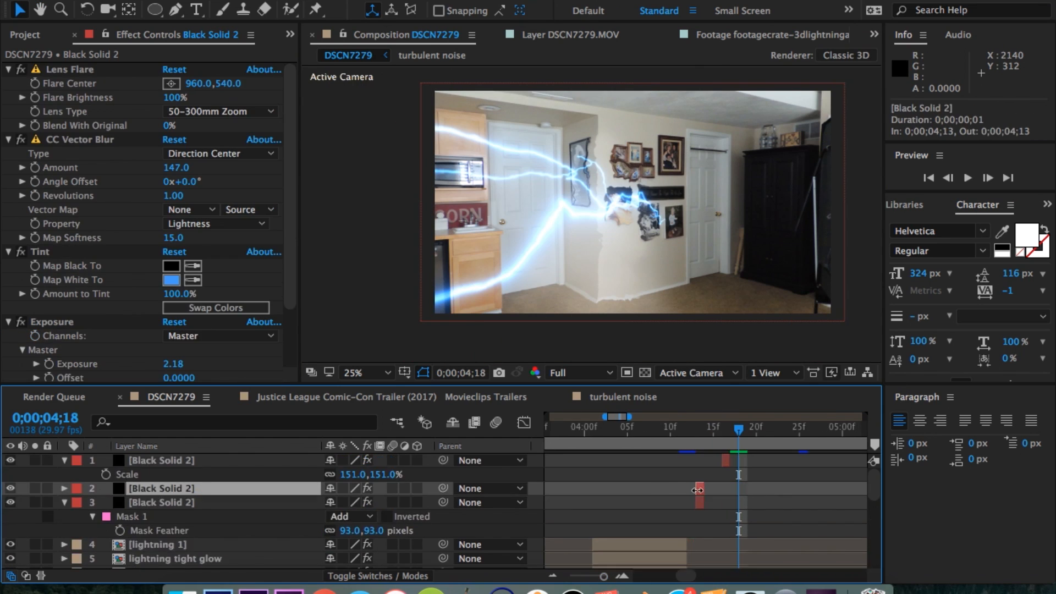
click(603, 429)
drag(600, 138, 727, 310)
key(s)
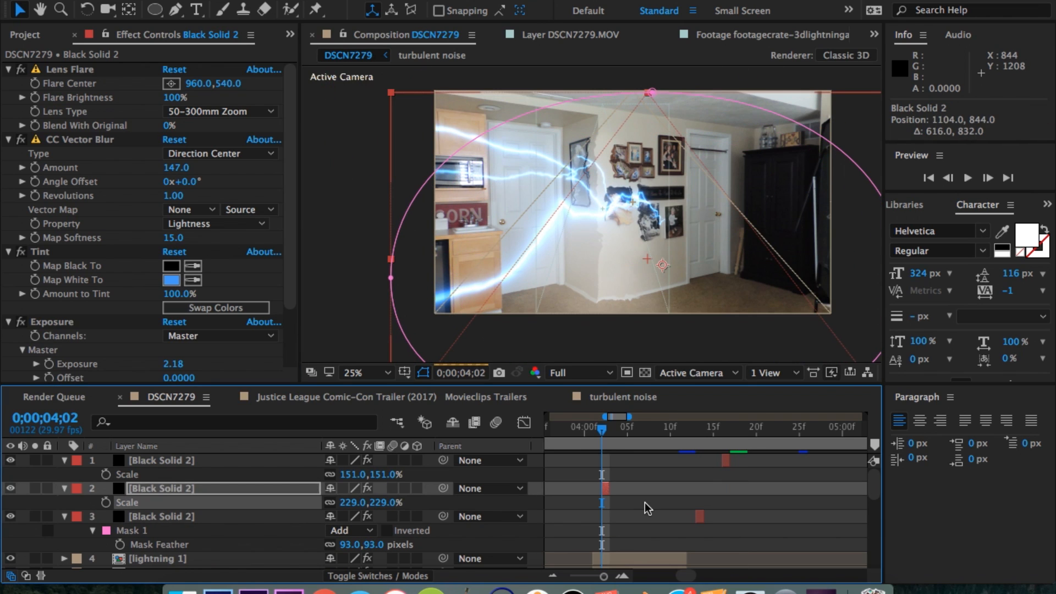
click(390, 311)
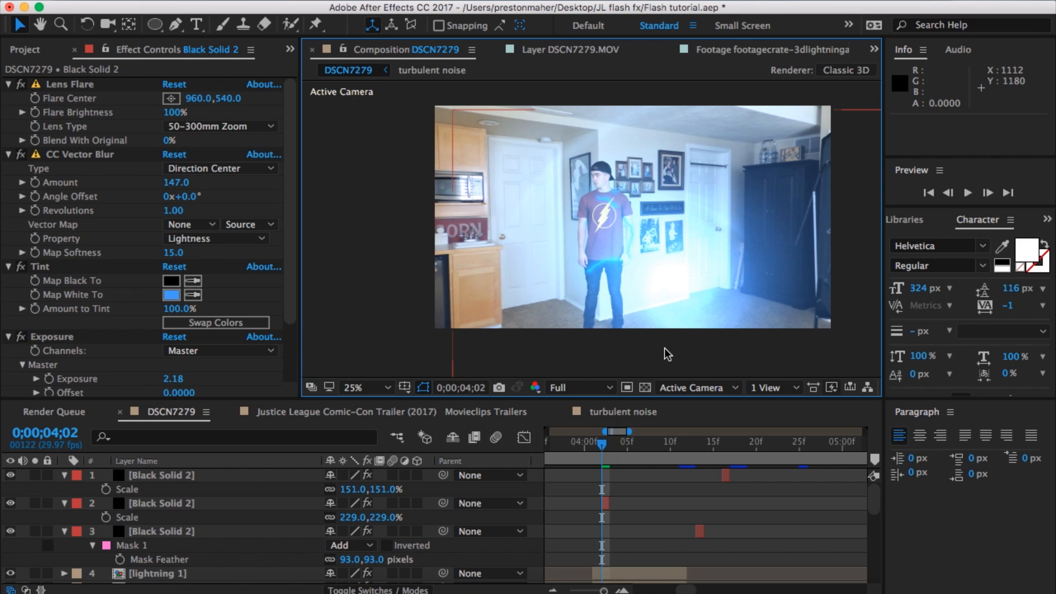
Adjust the flare at 0;00;04;02 to Scale 300%, Position 1244, 972, CC Vector Blur Amount 72 and Exposure 2.59
click(605, 504)
drag(352, 517, 411, 516)
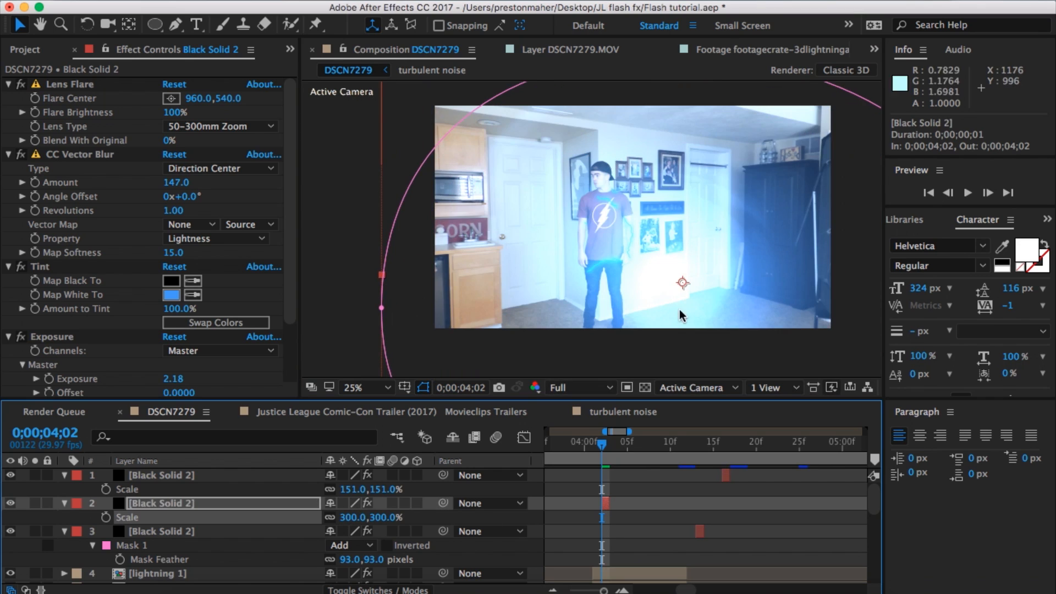
drag(689, 307, 698, 330)
drag(176, 184, 119, 188)
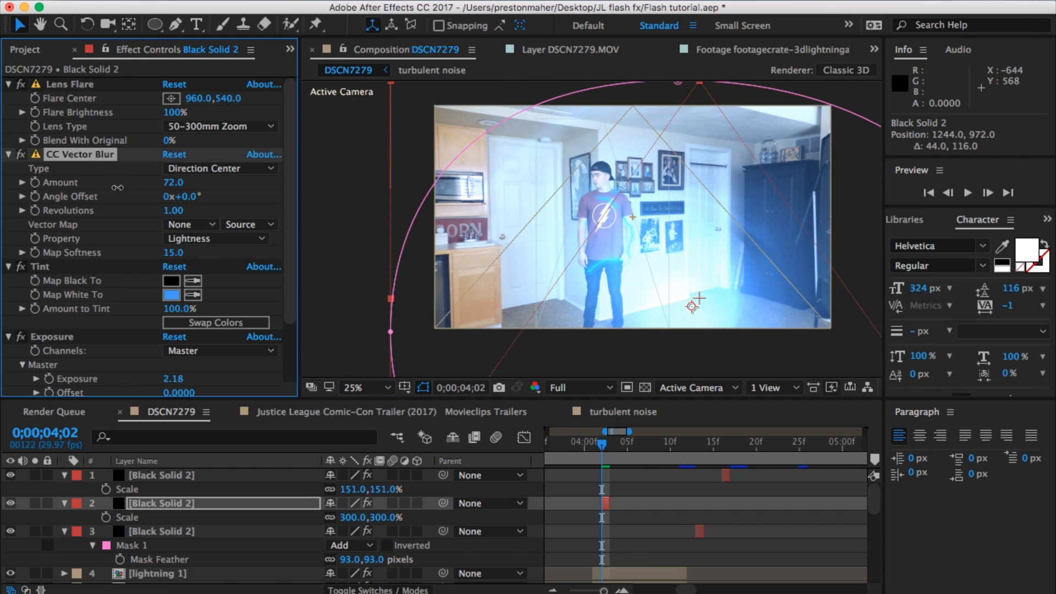
drag(175, 379, 190, 386)
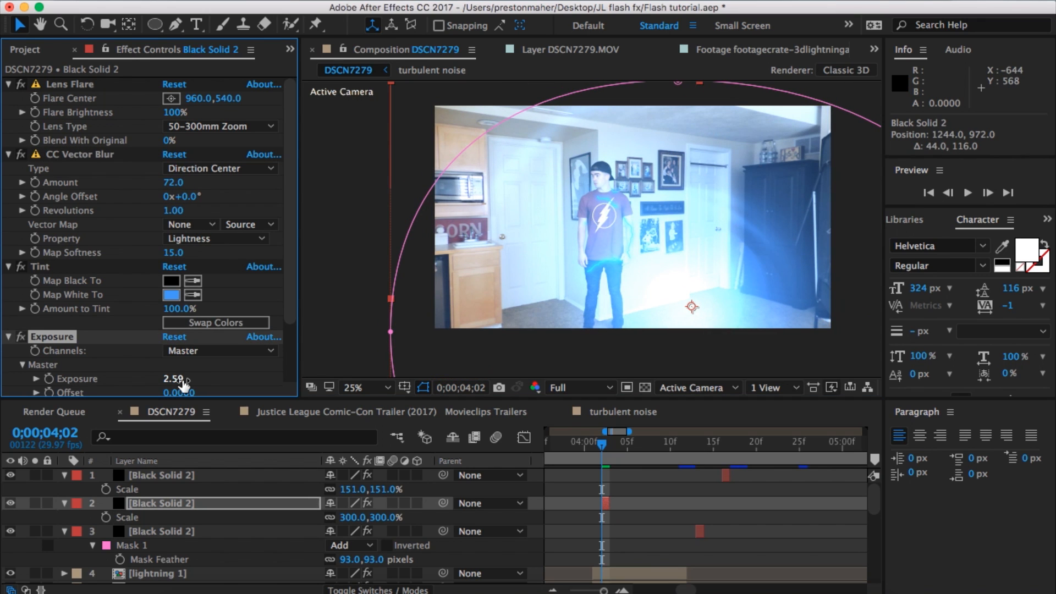
Review the finished speed exit and its layers from before the first flare through 0;00;05;00
drag(604, 446, 713, 462)
scroll(723, 549, down, 4)
scroll(723, 550, right, 2)
scroll(722, 549, up, 4)
scroll(723, 544, down, 5)
mouse_move(604, 591)
mouse_down()
mouse_move(577, 590)
mouse_move(606, 590)
mouse_up()
scroll(606, 537, left, 5)
click(605, 448)
scroll(605, 522, up, 1)
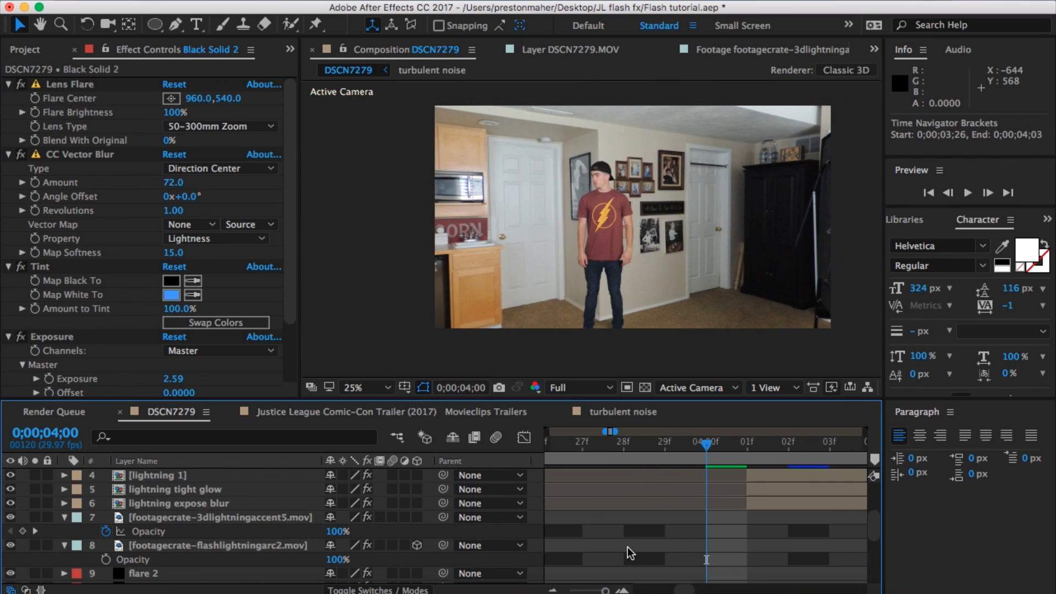
click(668, 448)
scroll(638, 229, up, 3)
drag(639, 229, 675, 347)
scroll(675, 348, down, 3)
drag(686, 292, 630, 267)
drag(599, 590, 596, 590)
click(728, 443)
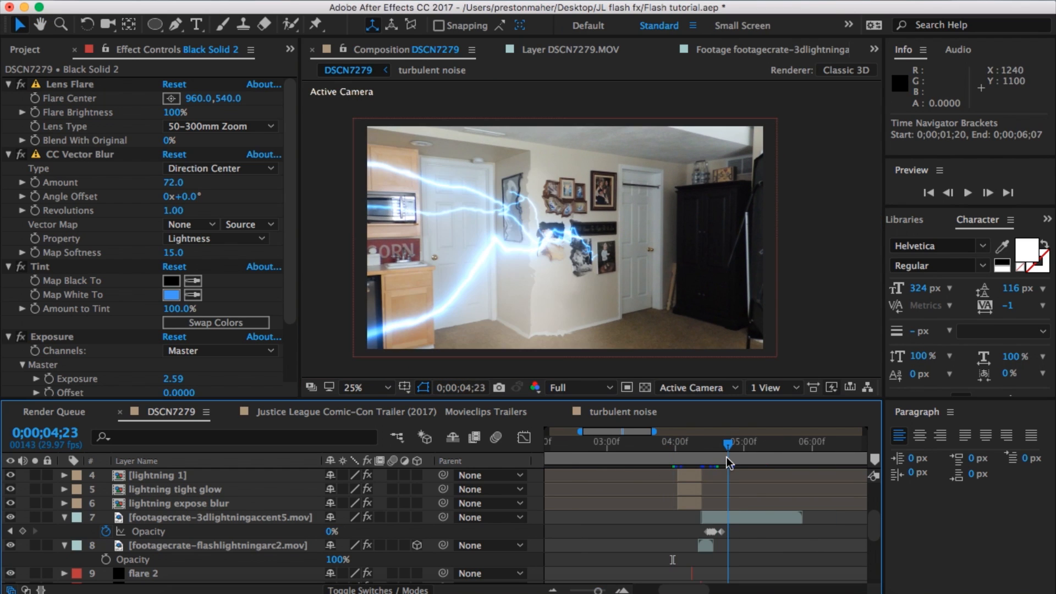
drag(726, 456, 743, 456)
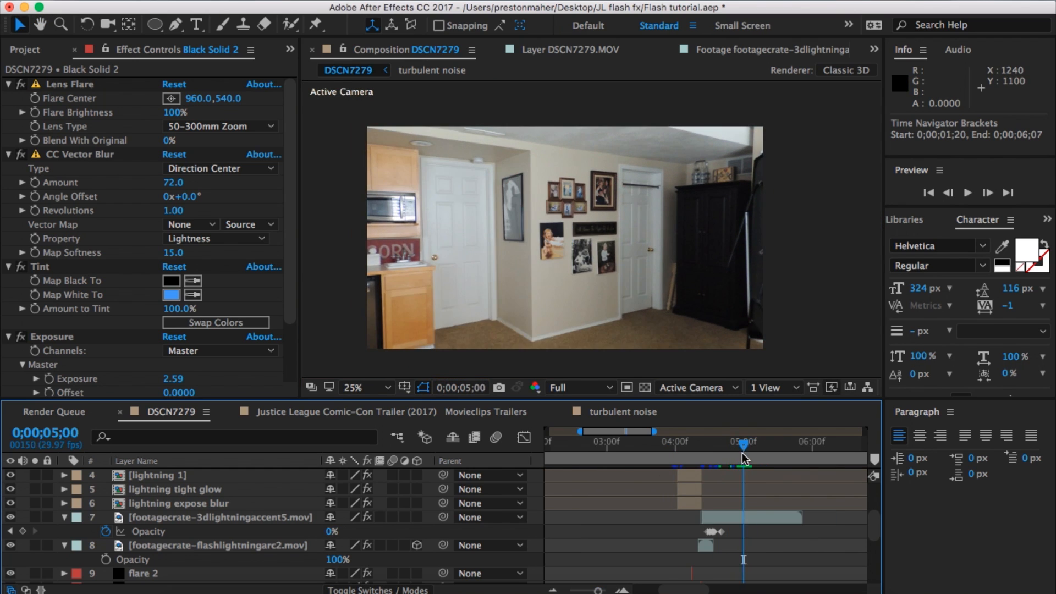
scroll(730, 514, down, 10)
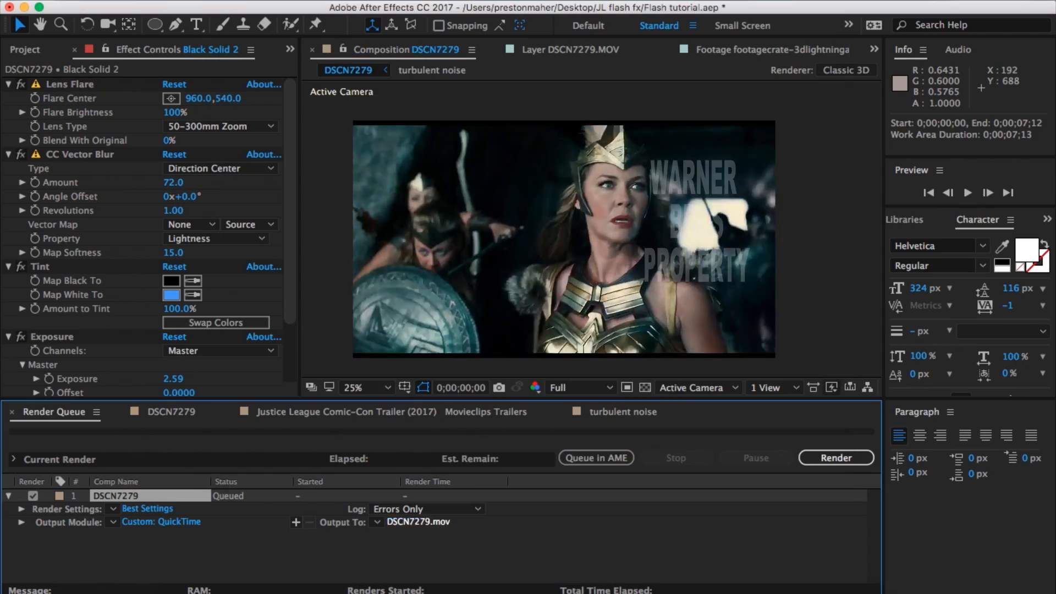
Render the DSCN7279 composition to test 1.mov using Best Settings and the custom QuickTime output
click(835, 460)
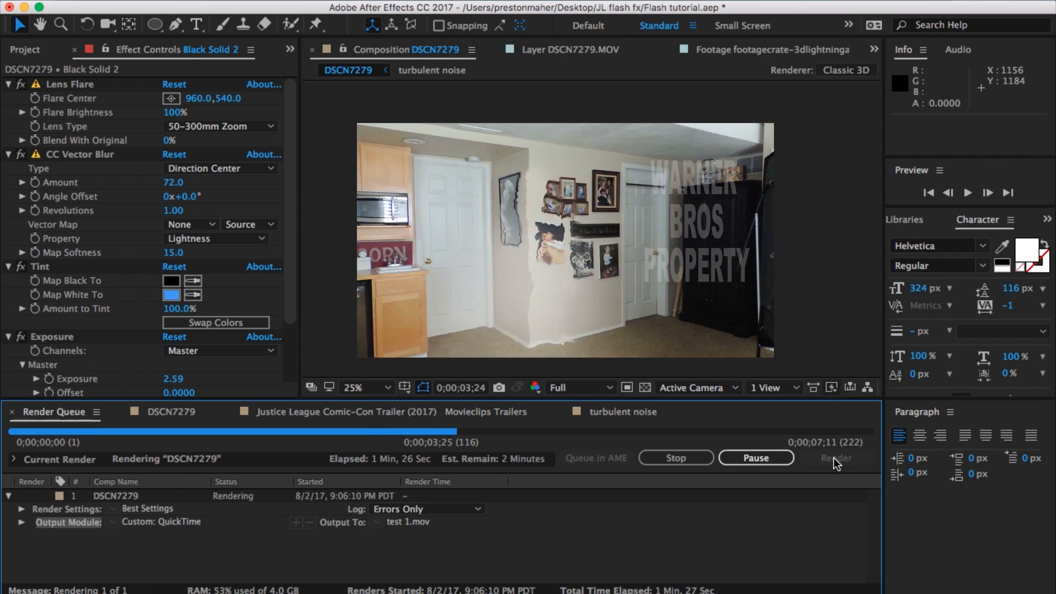
key(XF86MonBrightnessDown)
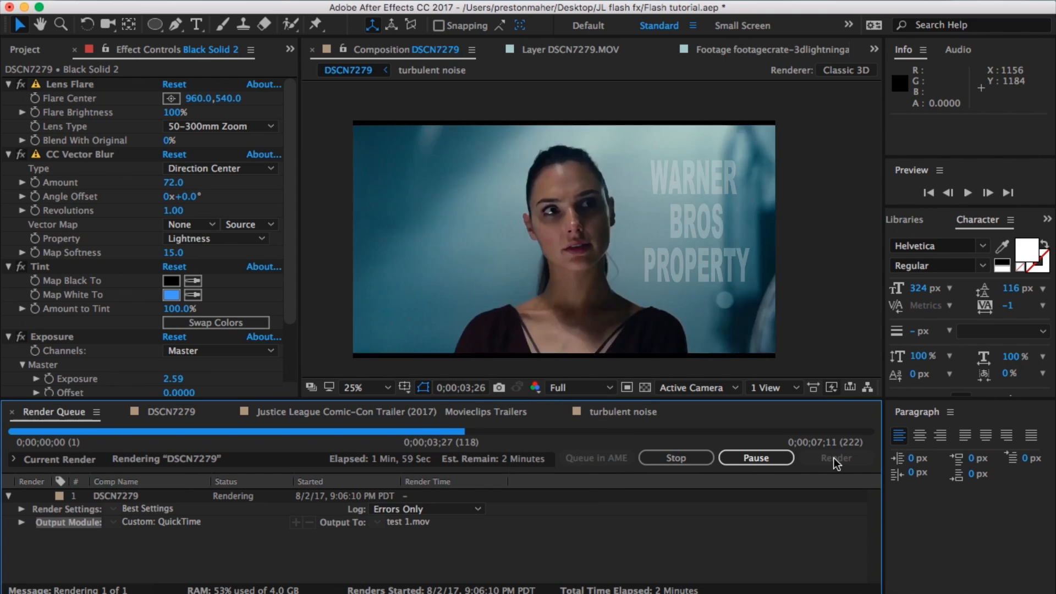